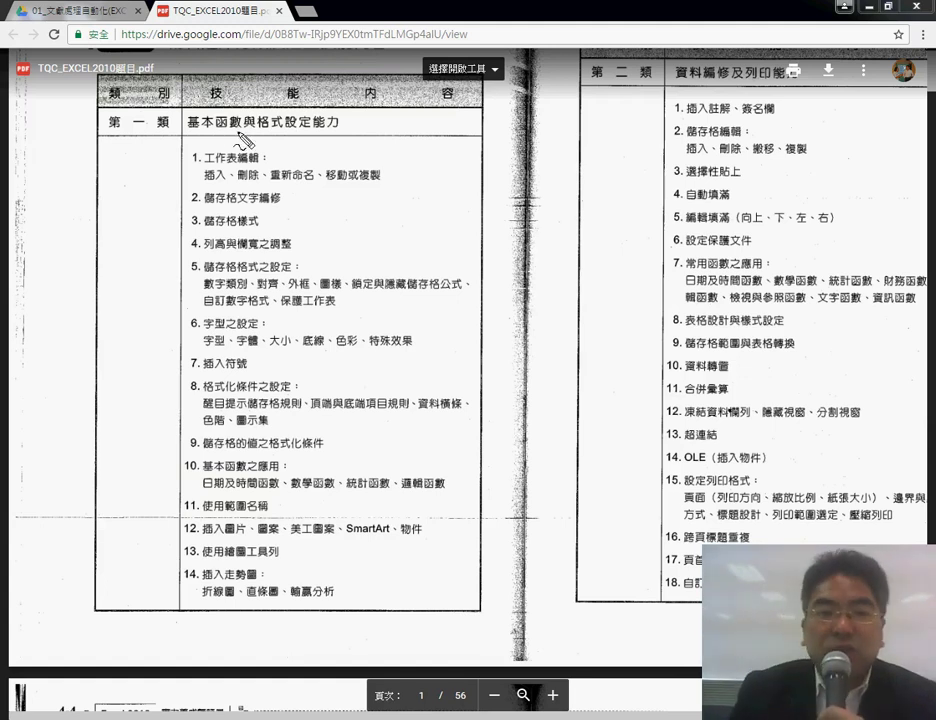
# Step: Mark the 基本函數 and 格式設定能力 skill headings with the pen, clear them, and minimize Chrome
pyautogui.moveTo(238, 129)
pyautogui.mouseDown()
pyautogui.moveTo(190, 130)
pyautogui.moveTo(230, 110)
pyautogui.moveTo(244, 141)
pyautogui.mouseUp()
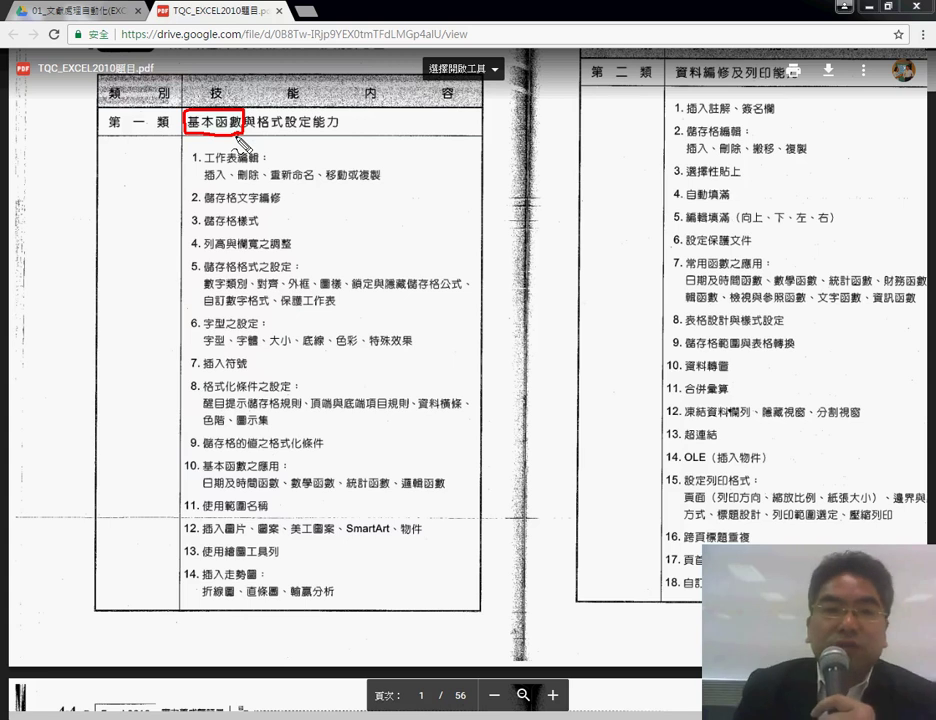
pyautogui.moveTo(266, 131); pyautogui.dragTo(337, 129)
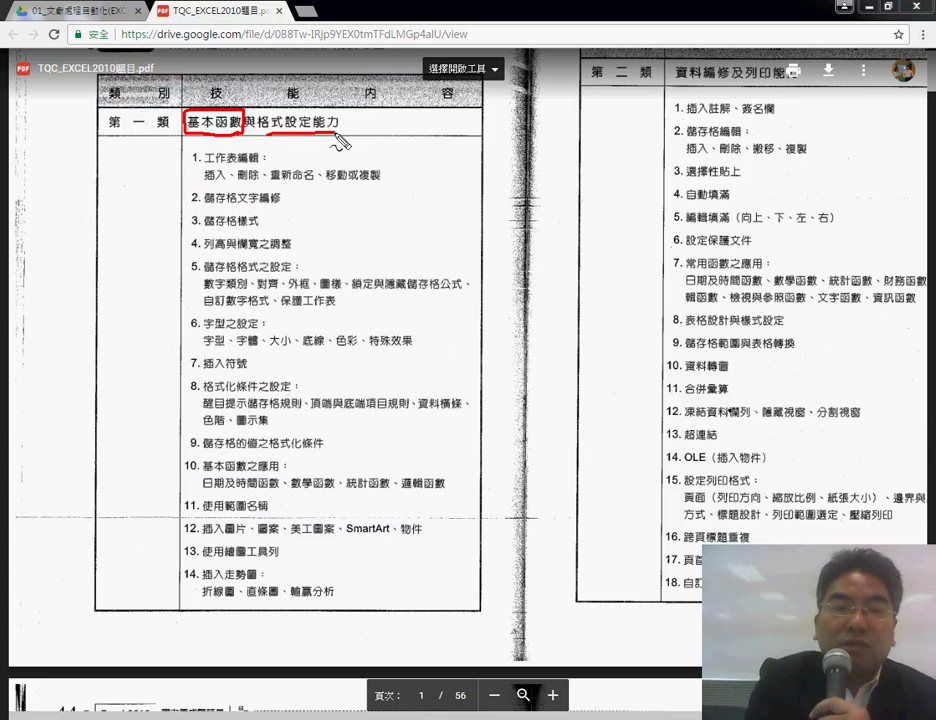
pyautogui.press('Escape')
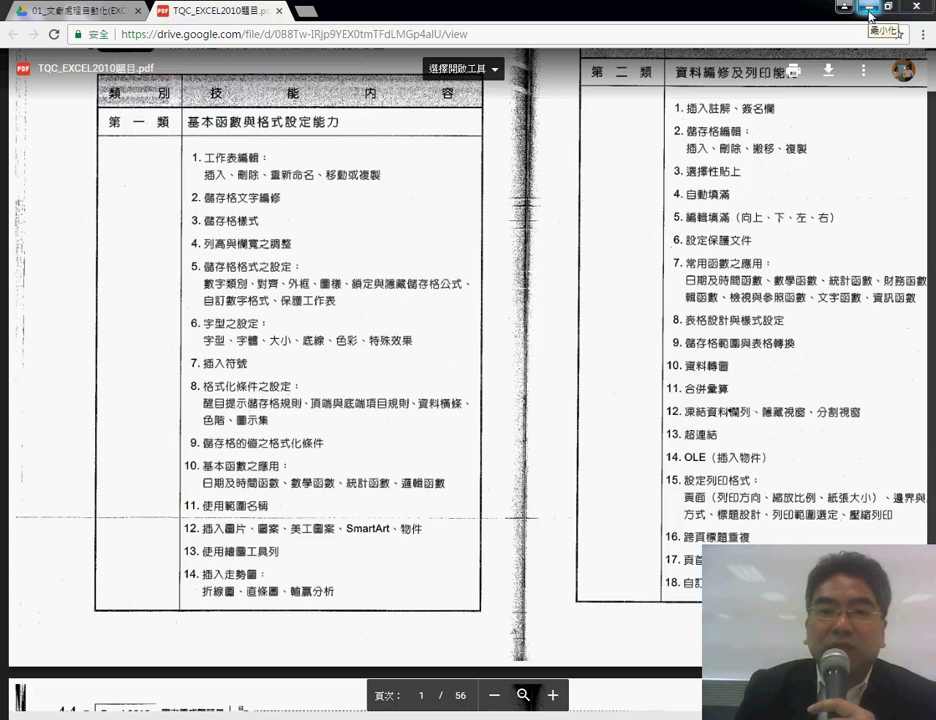
pyautogui.click(870, 14)
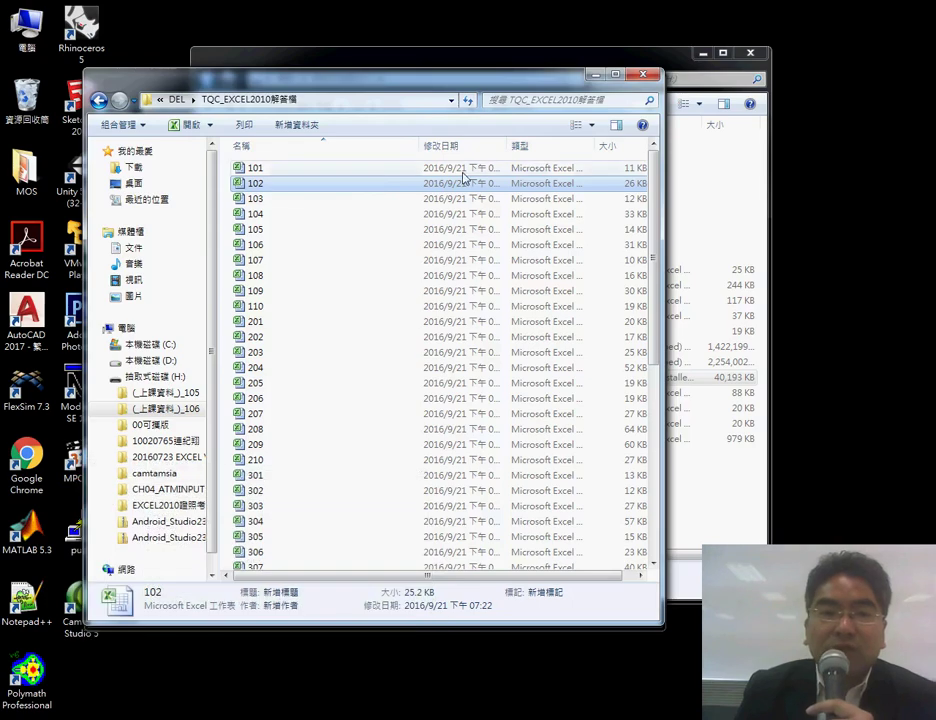
# Step: Open the finished 102 workbook, then switch to the EXD01 workbook
pyautogui.doubleClick(352, 190)
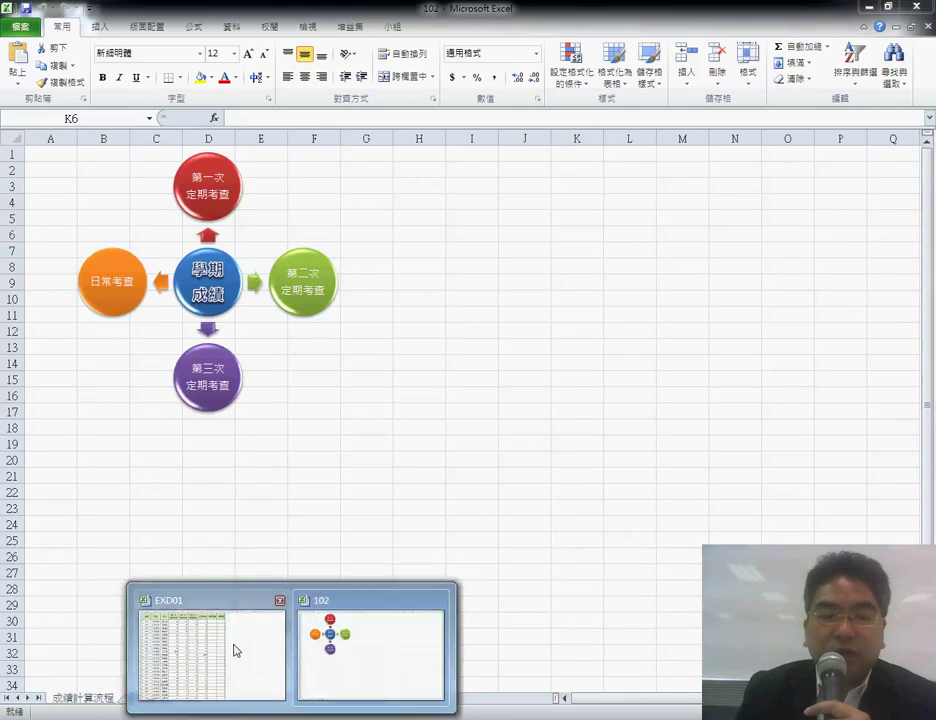
pyautogui.click(234, 650)
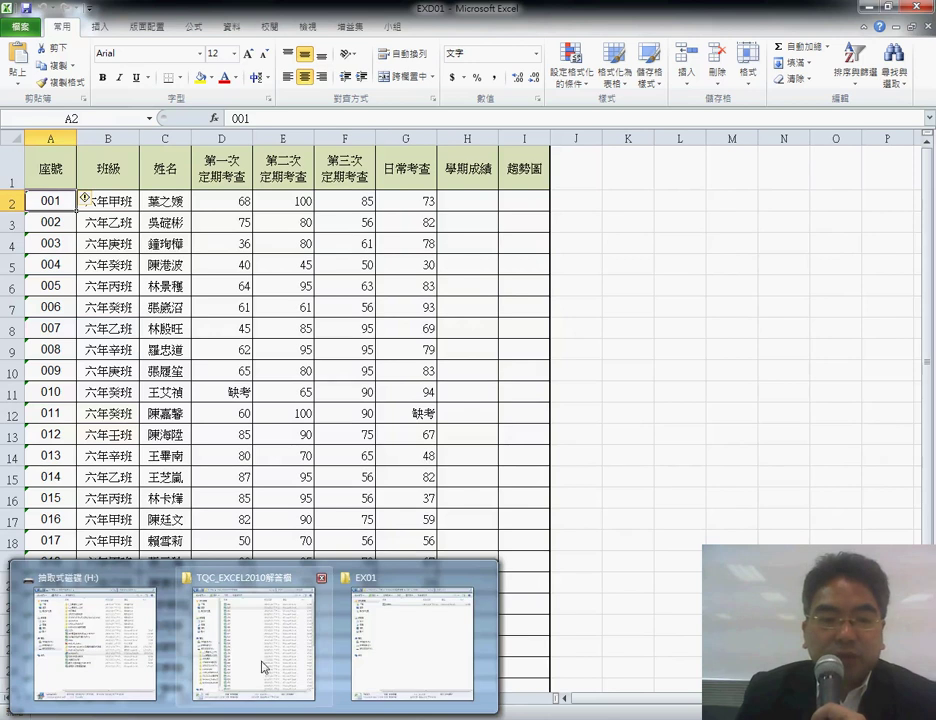
pyautogui.click(515, 648)
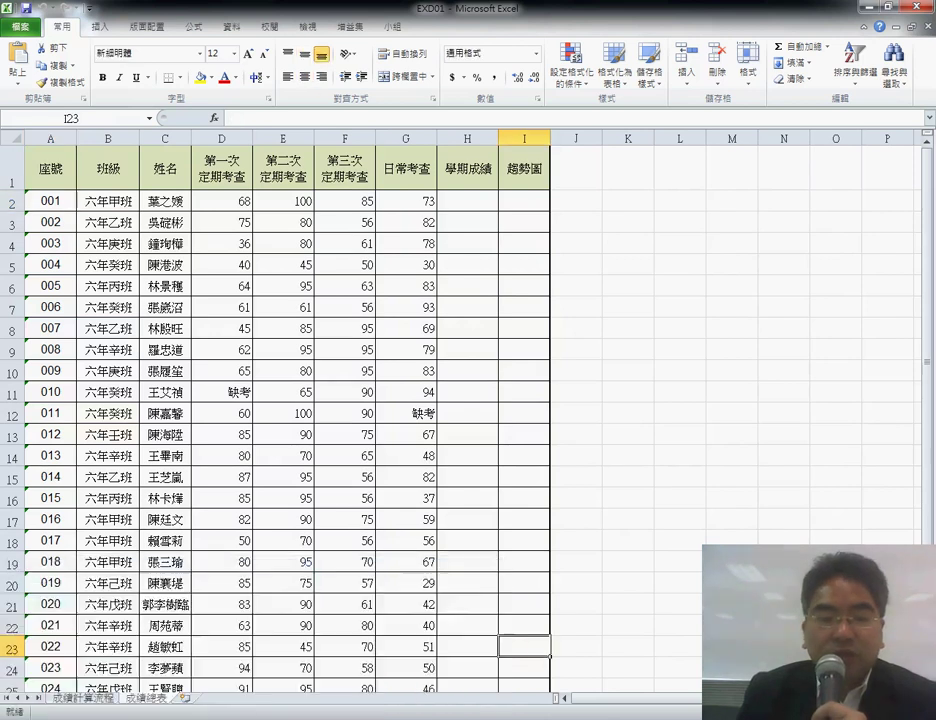
# Step: Browse Downloads > EXCEL2010證照考題 > 102 > EX01, then return to EXD01's grade table at H2
pyautogui.click(397, 657)
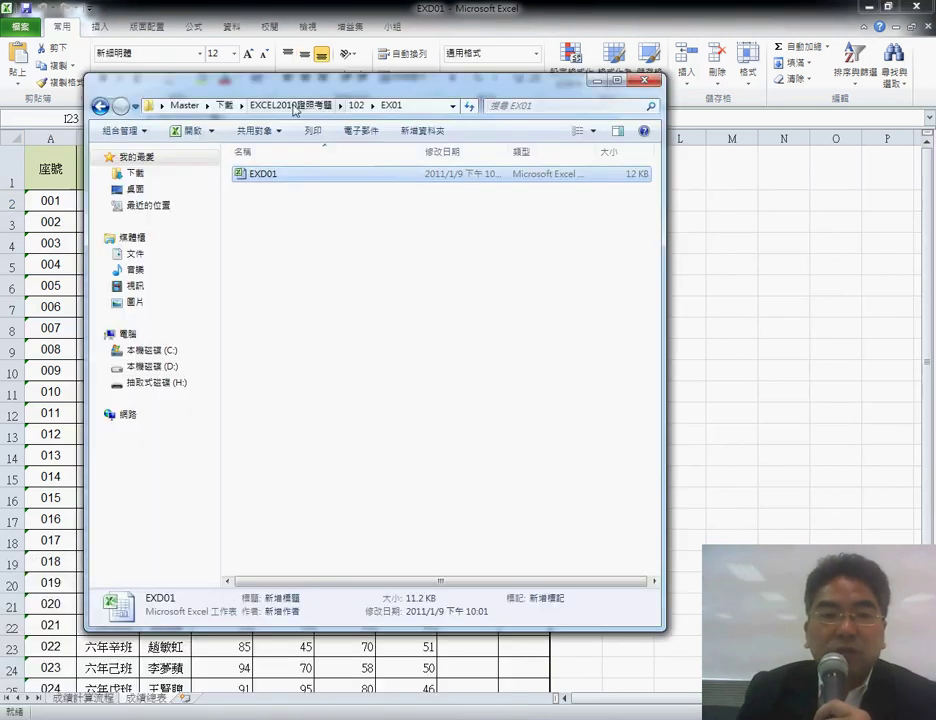
pyautogui.click(224, 105)
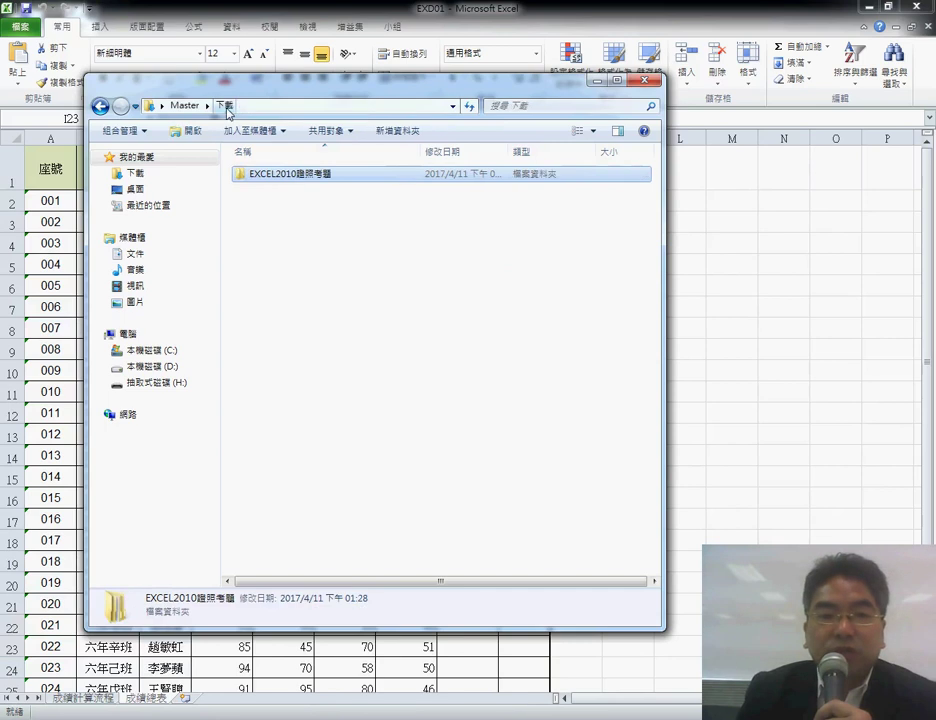
pyautogui.doubleClick(279, 175)
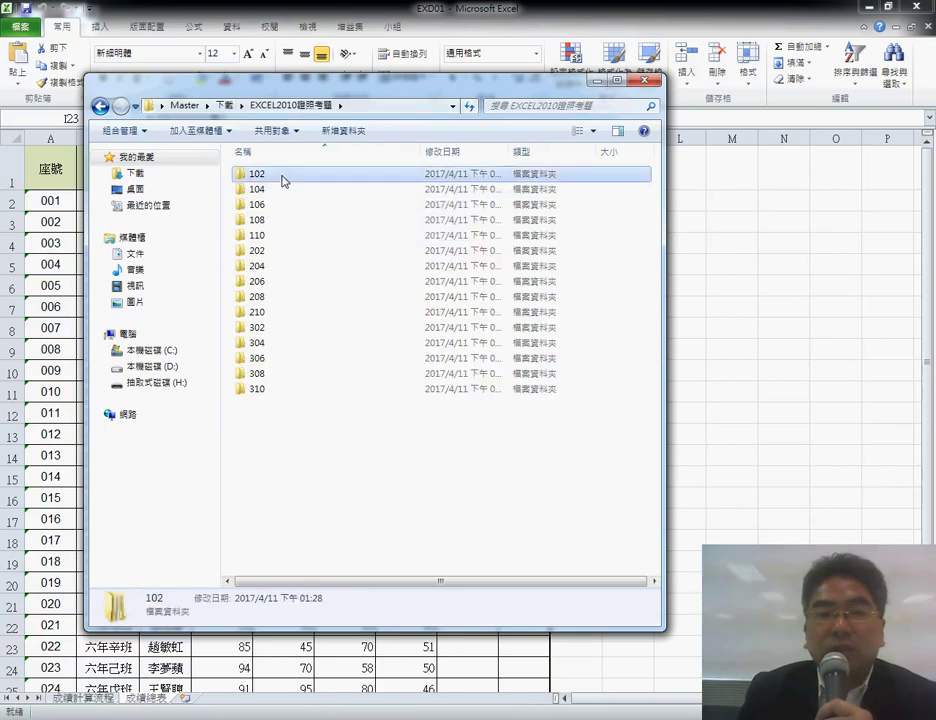
pyautogui.doubleClick(284, 178)
pyautogui.doubleClick(286, 180)
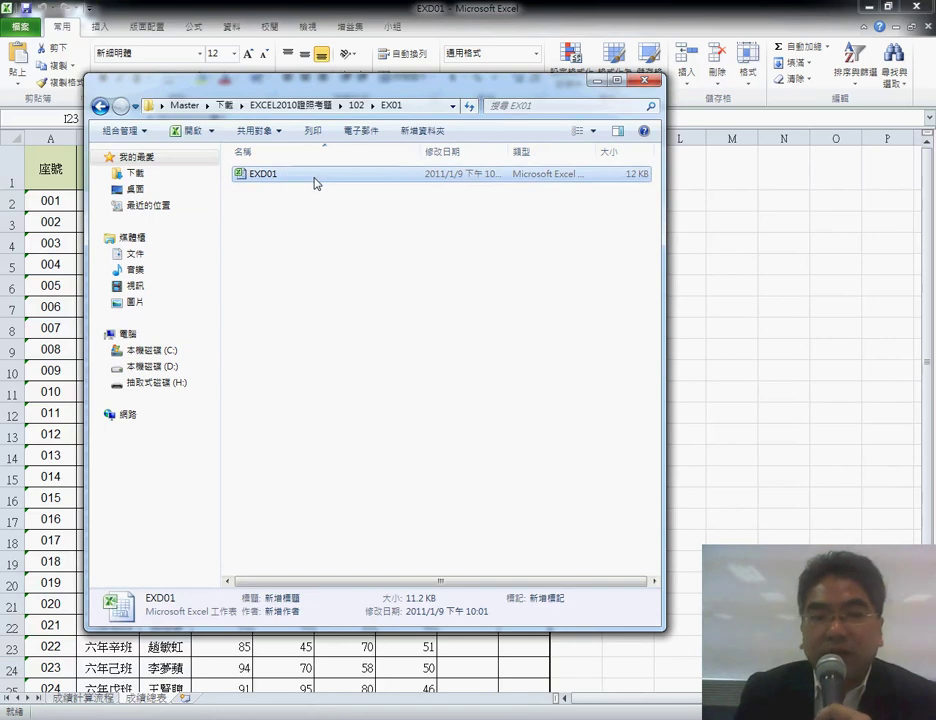
pyautogui.click(729, 369)
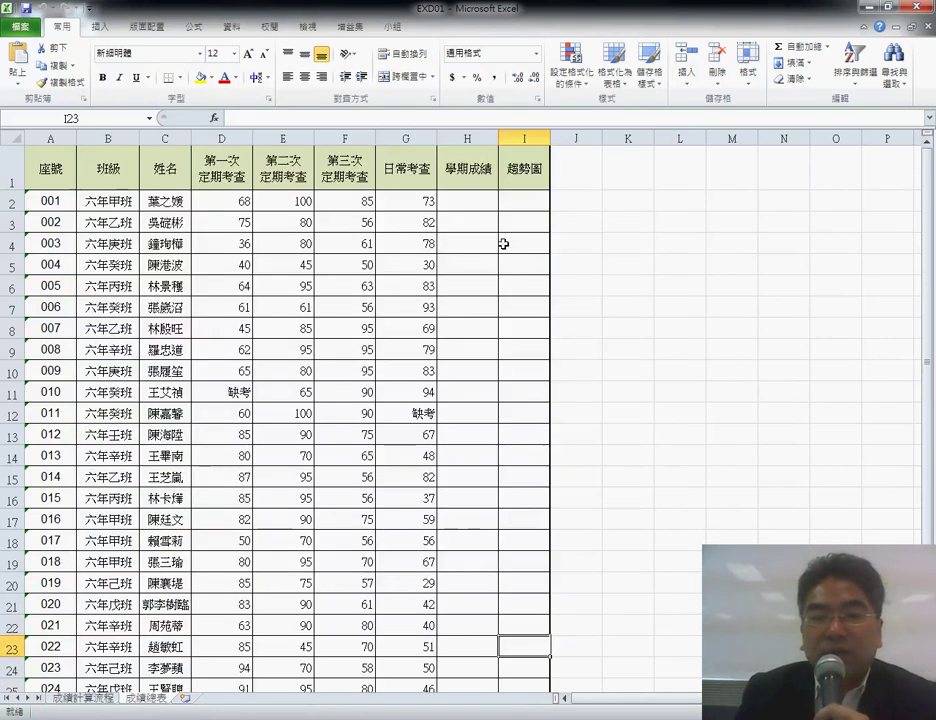
pyautogui.click(460, 204)
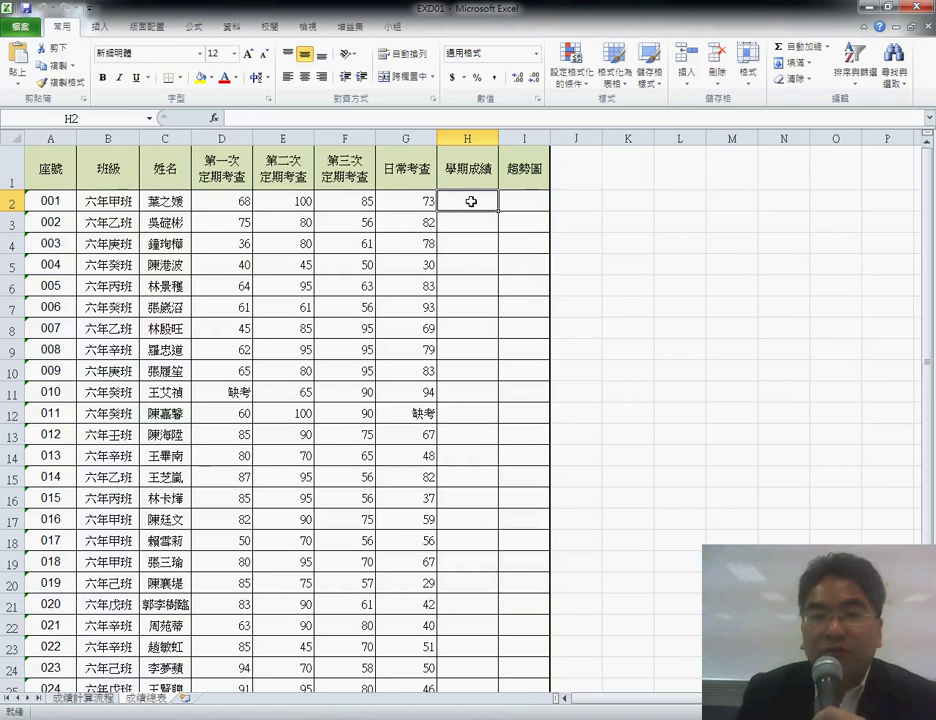
# Step: Select I2, view the 成績計算流程 and 成績總表 sheets, then switch to the finished 102 workbook
pyautogui.click(535, 204)
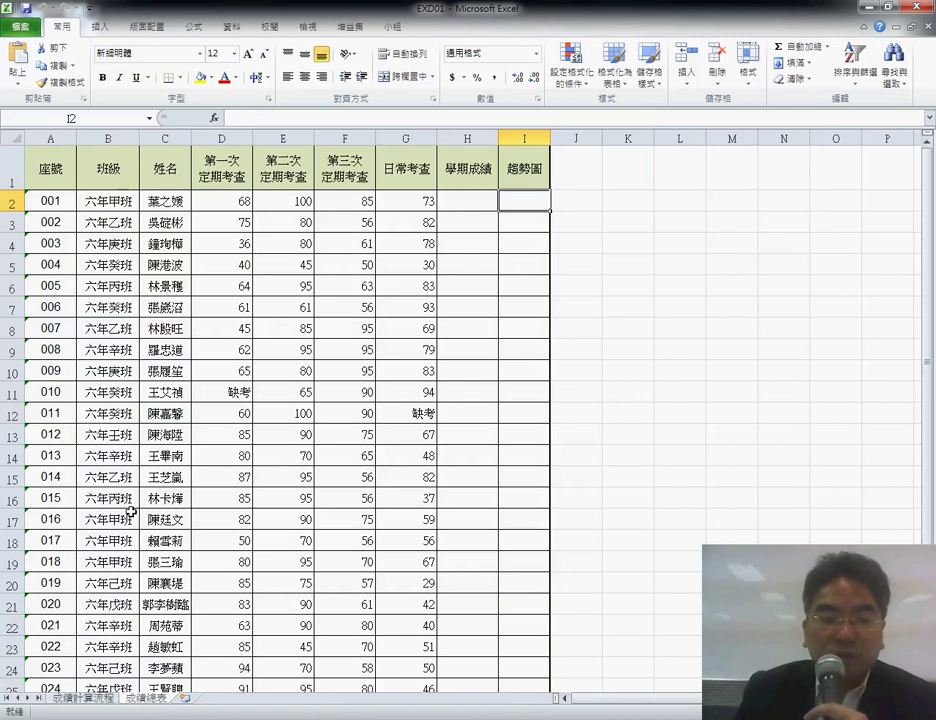
pyautogui.click(86, 698)
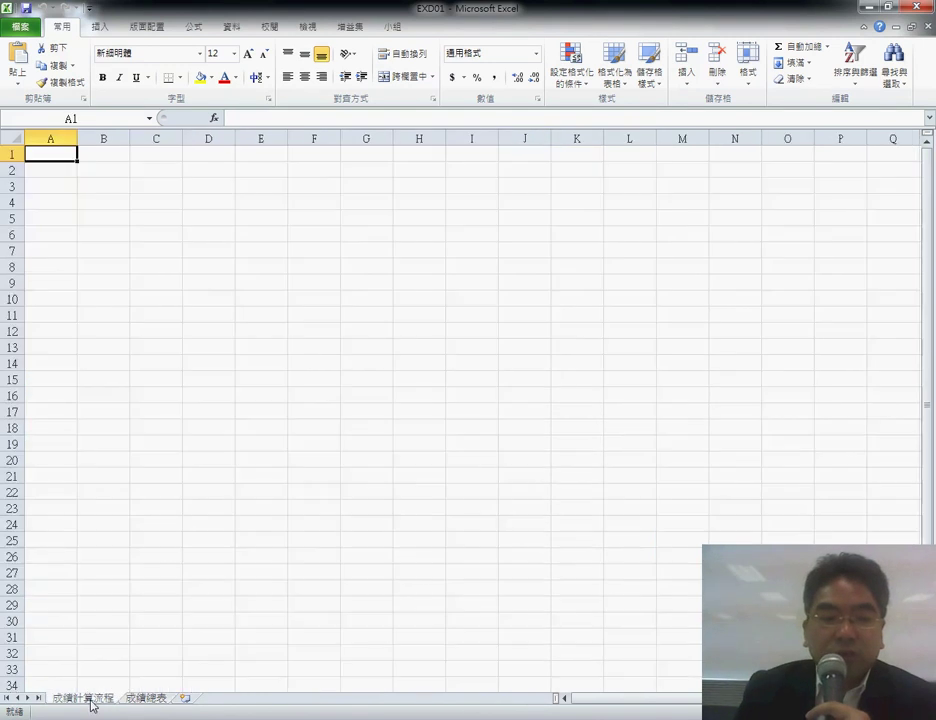
pyautogui.click(148, 698)
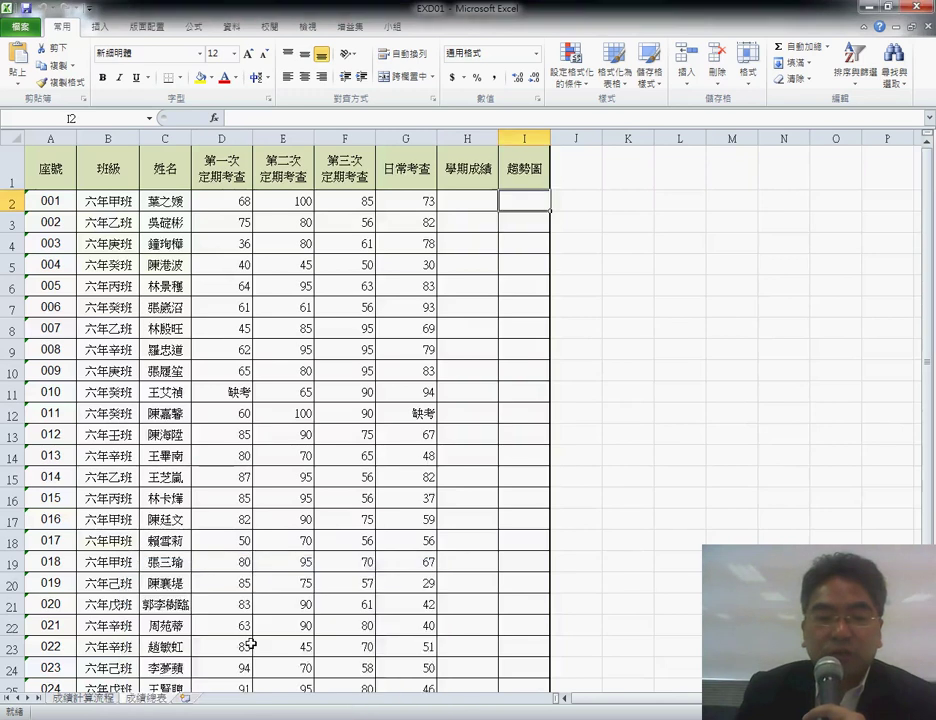
pyautogui.click(343, 656)
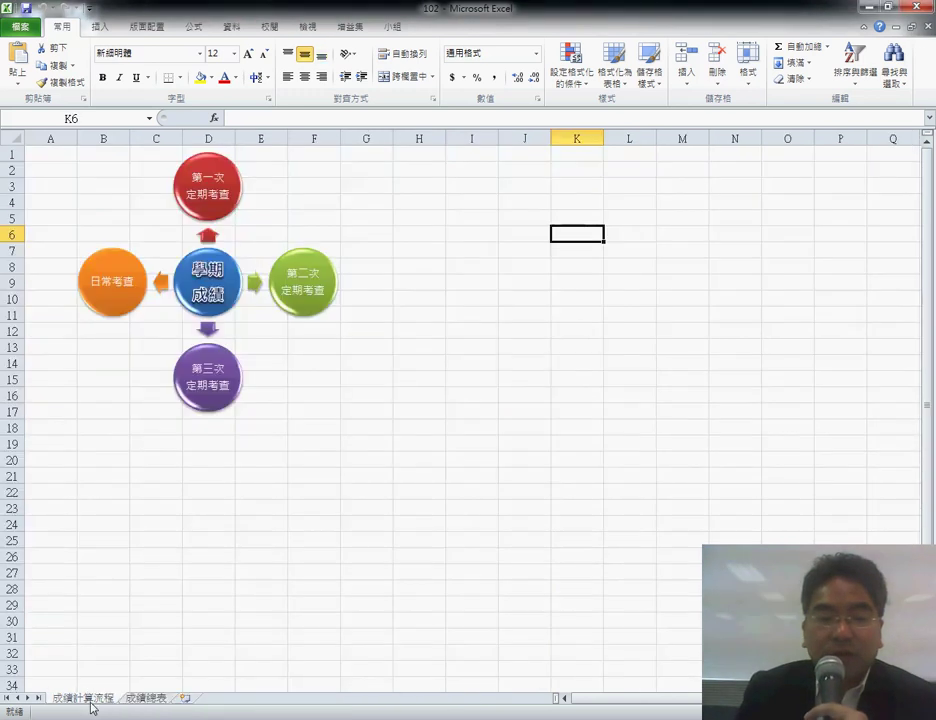
# Step: Show the 102 成績總表 sheet and pen-mark the check, cross and warning icons in H2, H5, H18
pyautogui.click(145, 698)
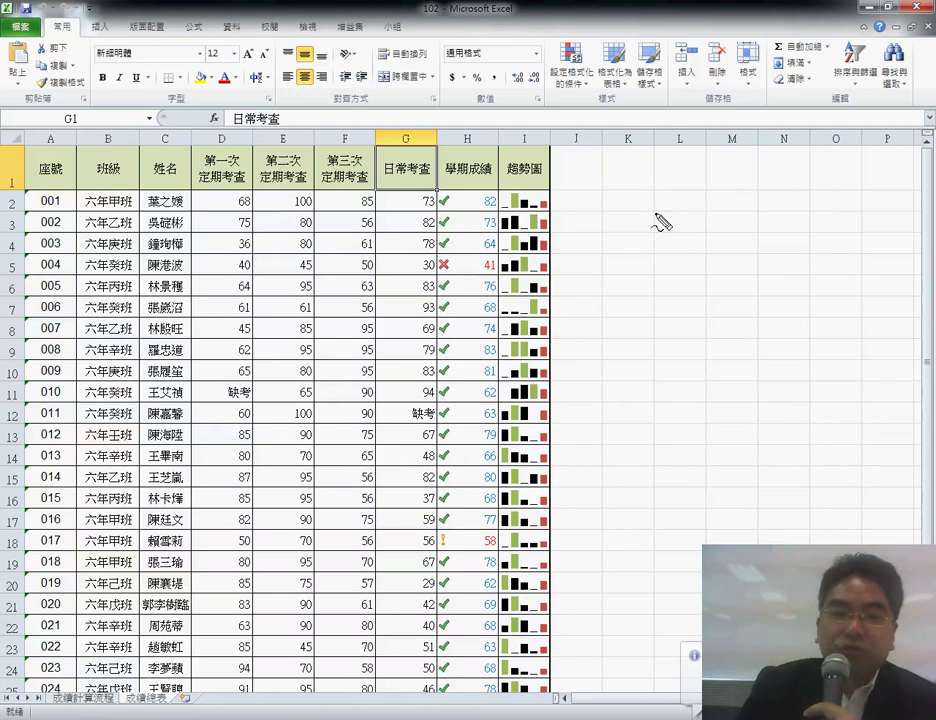
pyautogui.moveTo(474, 212); pyautogui.dragTo(470, 184)
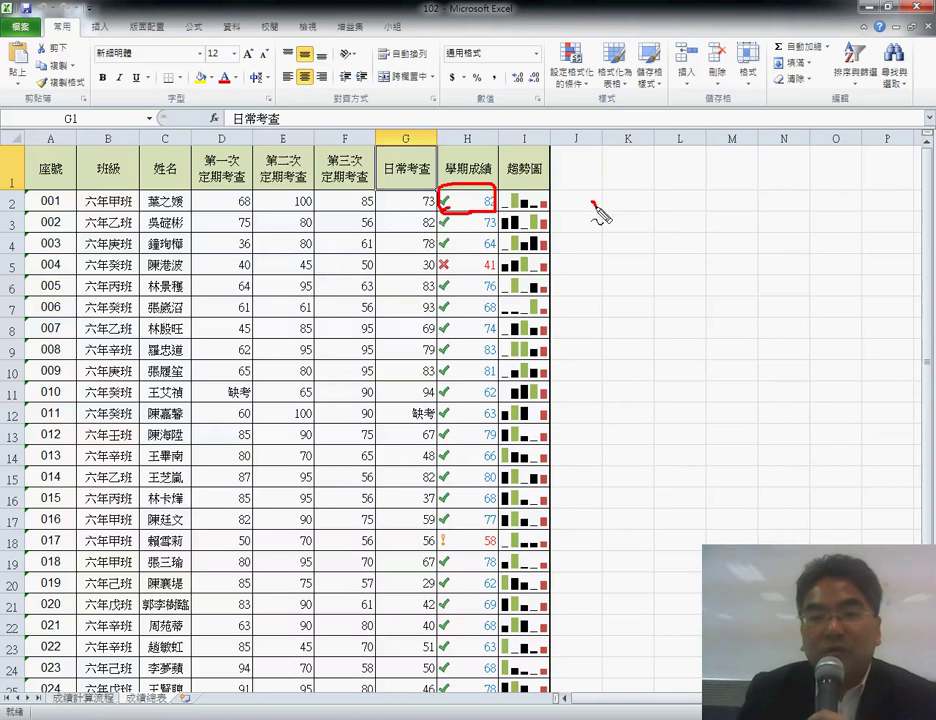
pyautogui.moveTo(592, 198); pyautogui.dragTo(620, 186)
pyautogui.moveTo(436, 270); pyautogui.dragTo(446, 262)
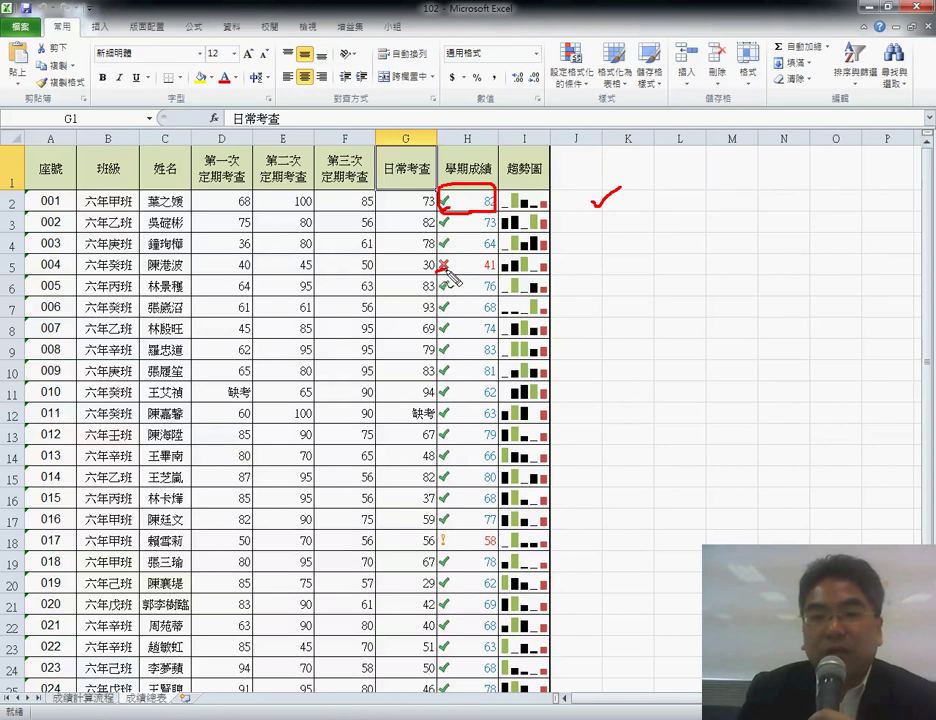
pyautogui.moveTo(580, 272)
pyautogui.mouseDown()
pyautogui.moveTo(598, 245)
pyautogui.moveTo(612, 279)
pyautogui.mouseUp()
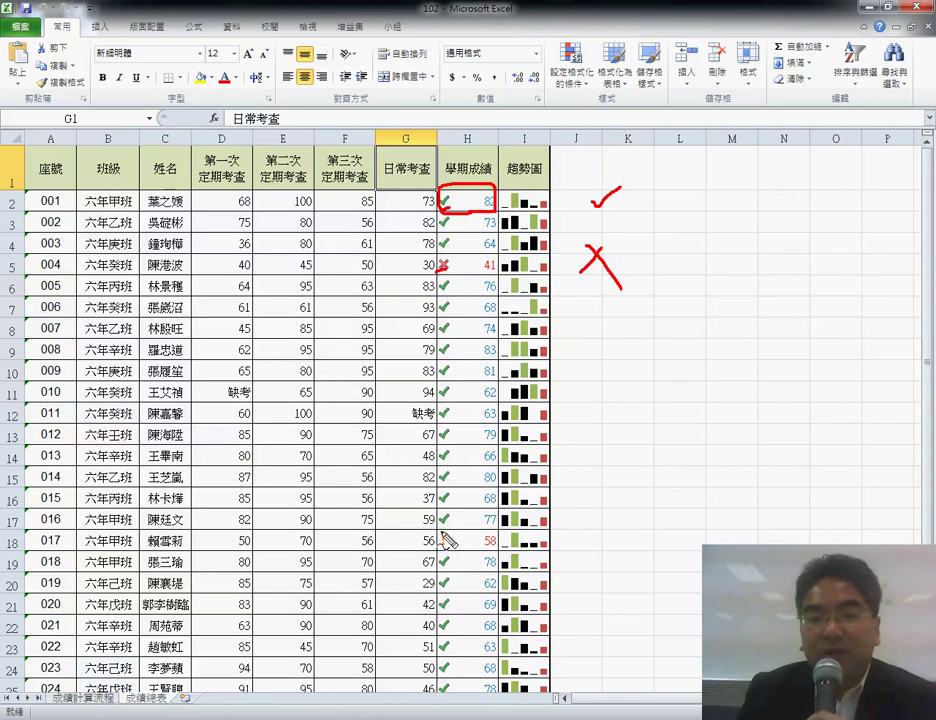
pyautogui.moveTo(436, 549); pyautogui.dragTo(452, 548)
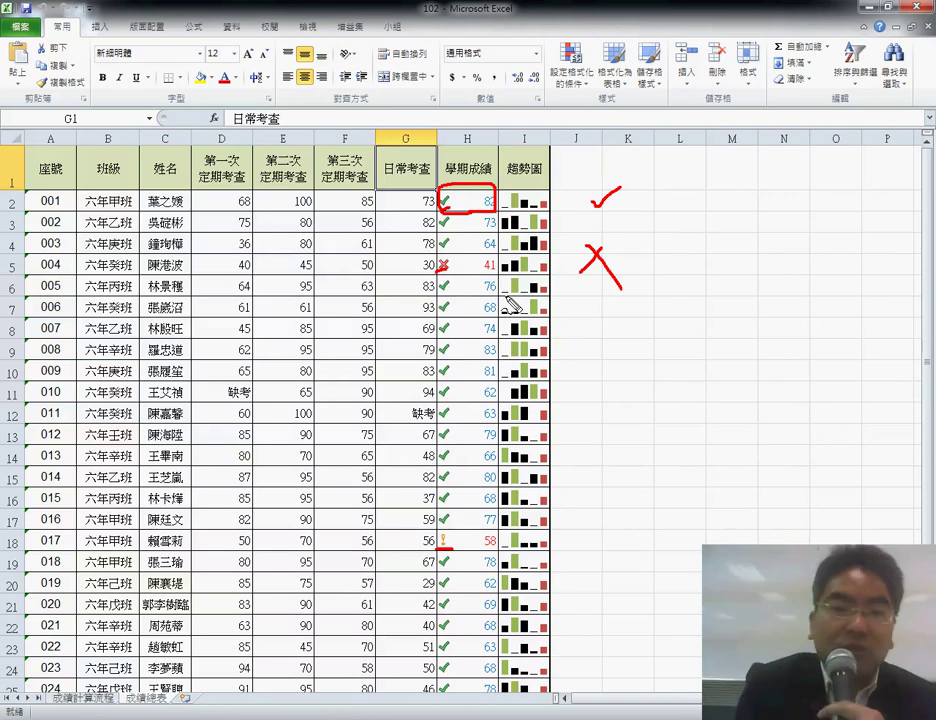
pyautogui.press('Escape')
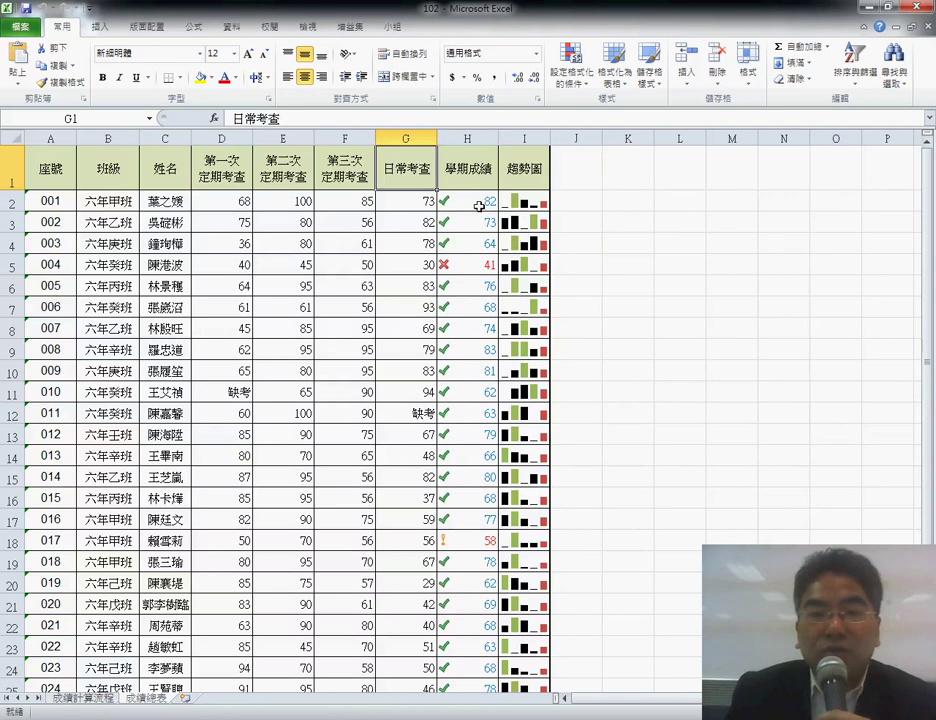
# Step: Inspect H2's formula, underlining its ROUND and AVERAGE parts over the row 2 scores
pyautogui.moveTo(224, 208); pyautogui.dragTo(360, 201)
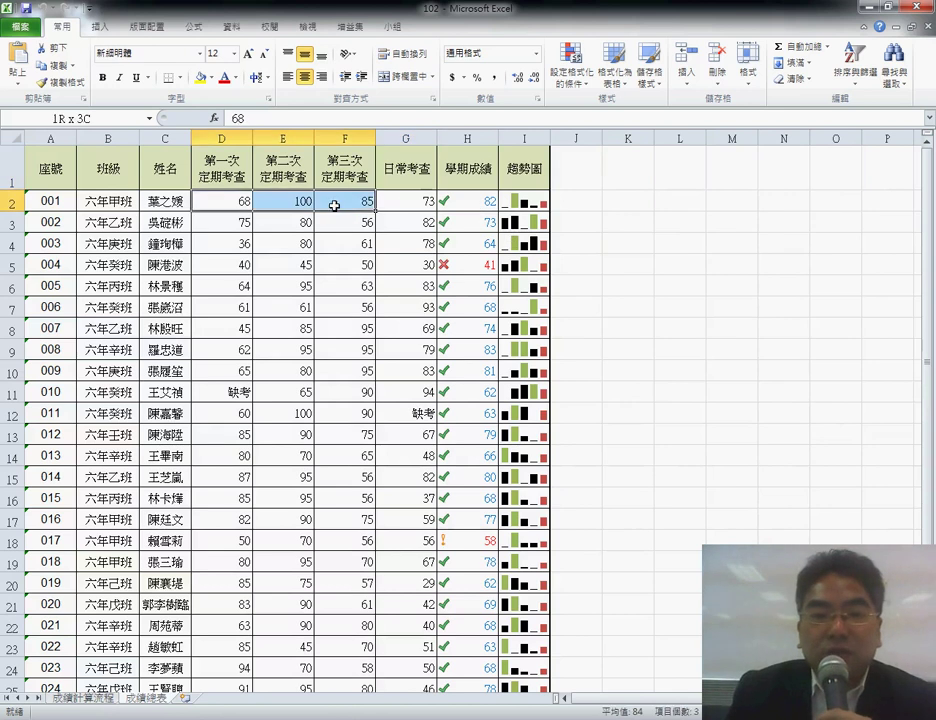
pyautogui.click(470, 201)
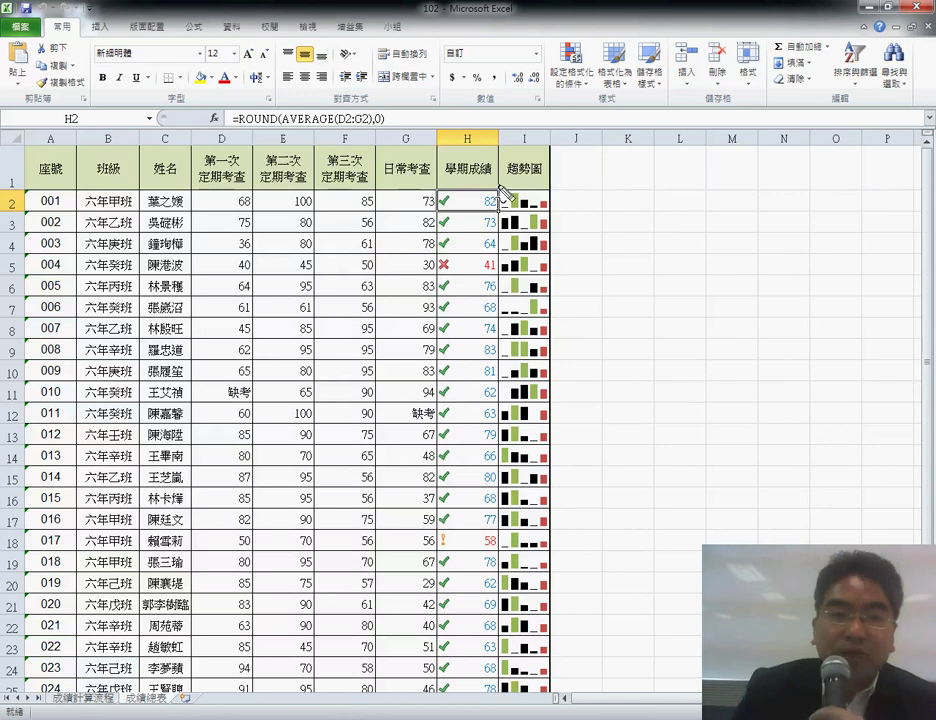
pyautogui.moveTo(284, 126); pyautogui.dragTo(333, 124)
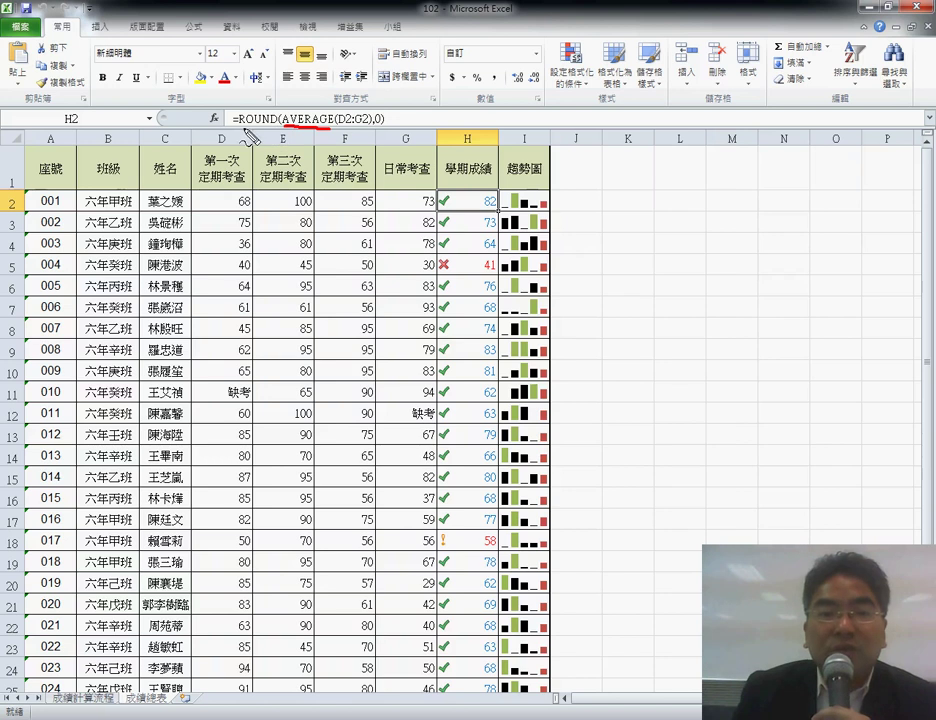
pyautogui.moveTo(240, 128); pyautogui.dragTo(270, 128)
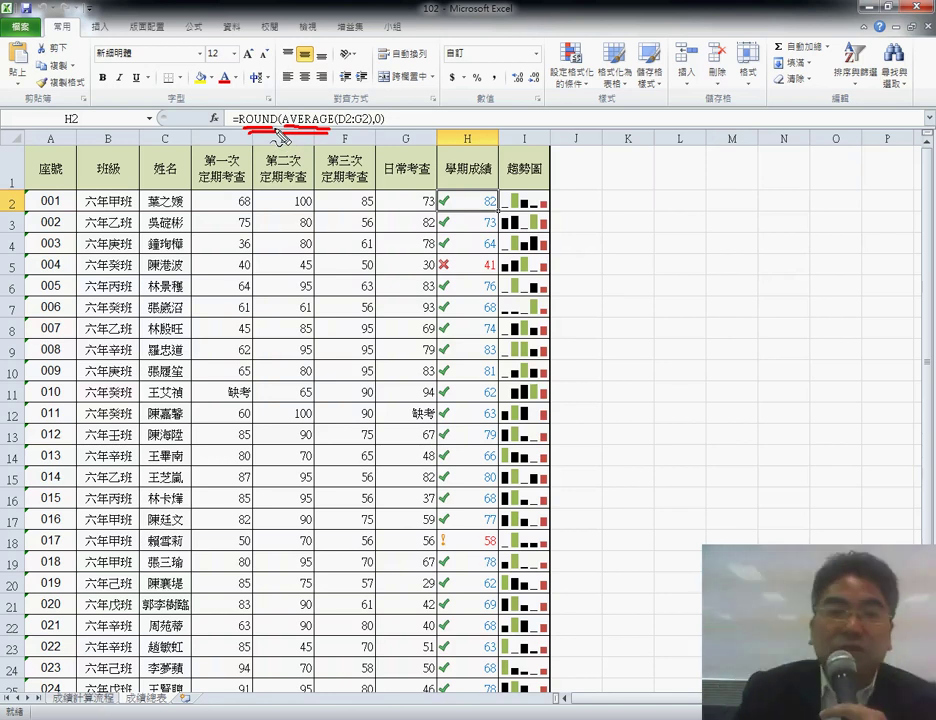
pyautogui.press('Escape')
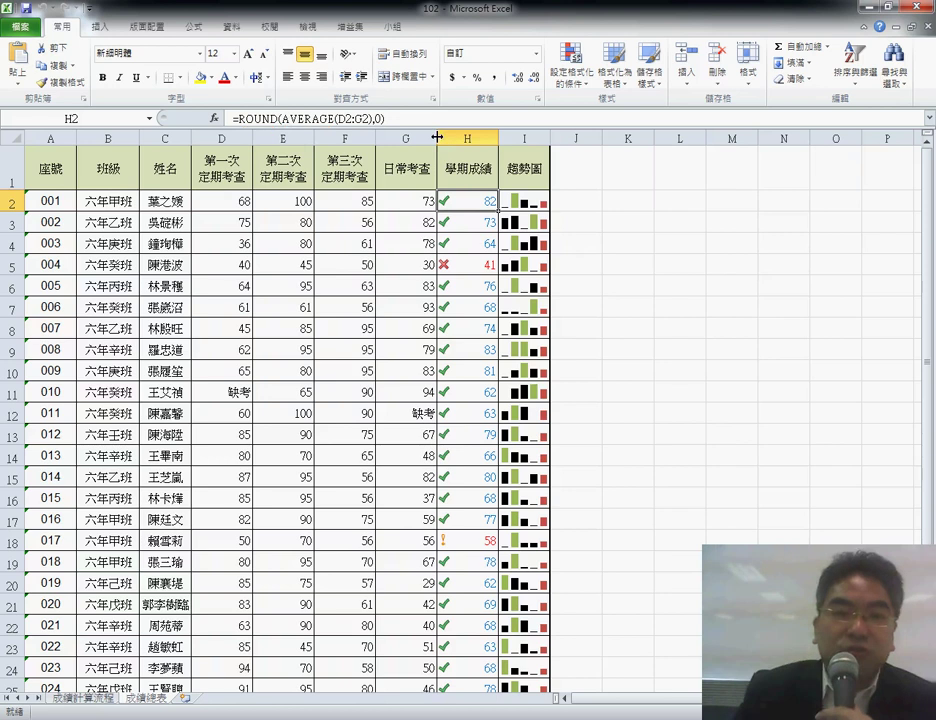
# Step: Compare I2's sparkline with scores D2:H2, recheck H2's formula, then switch to the exam PDF
pyautogui.click(538, 204)
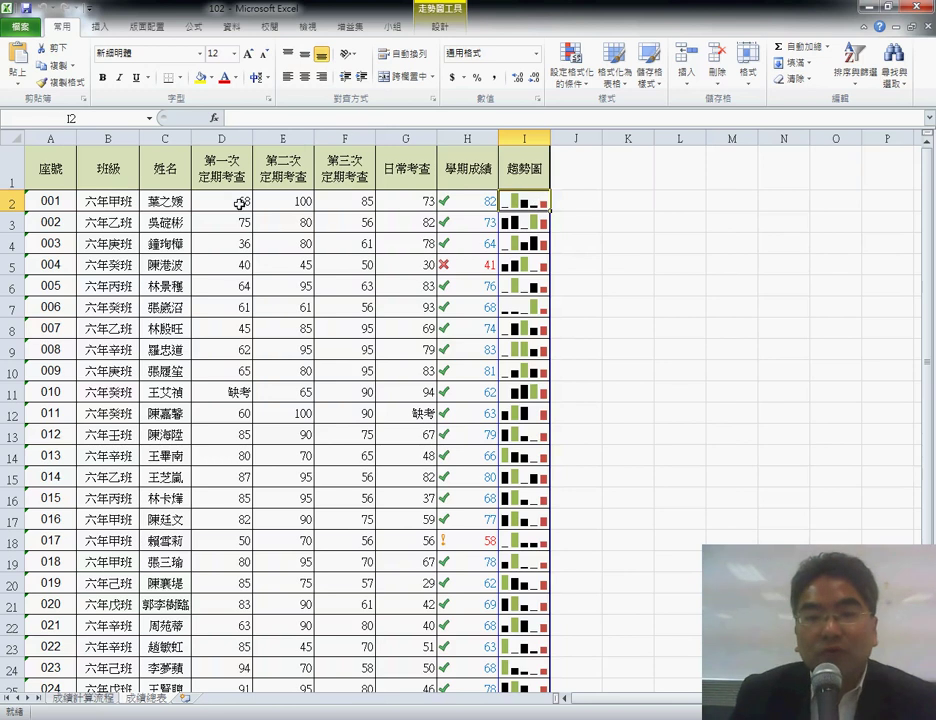
pyautogui.moveTo(239, 204); pyautogui.dragTo(459, 213)
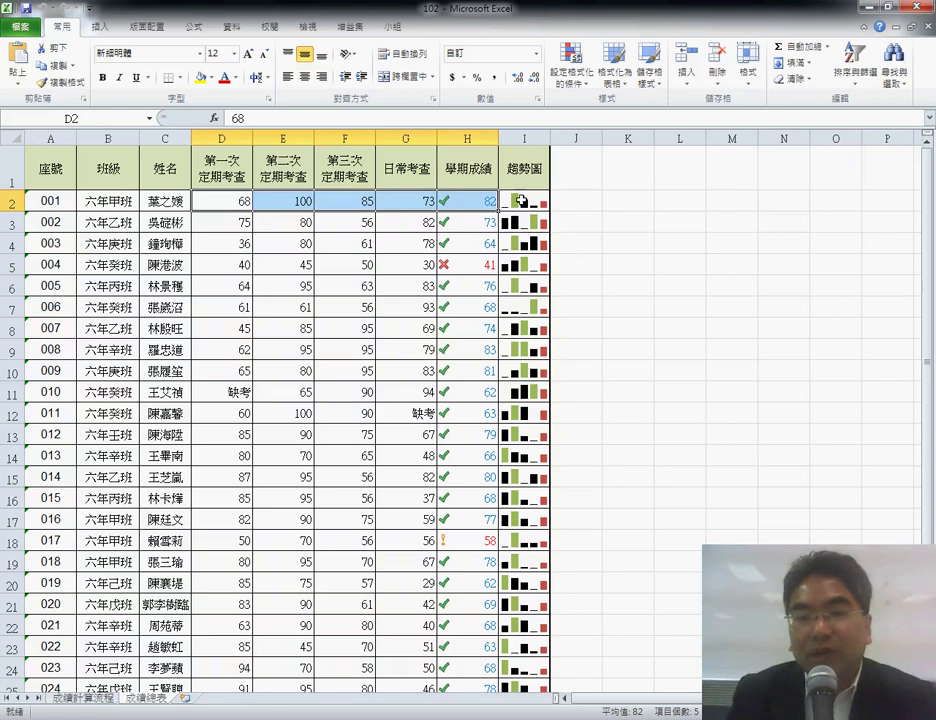
pyautogui.click(521, 200)
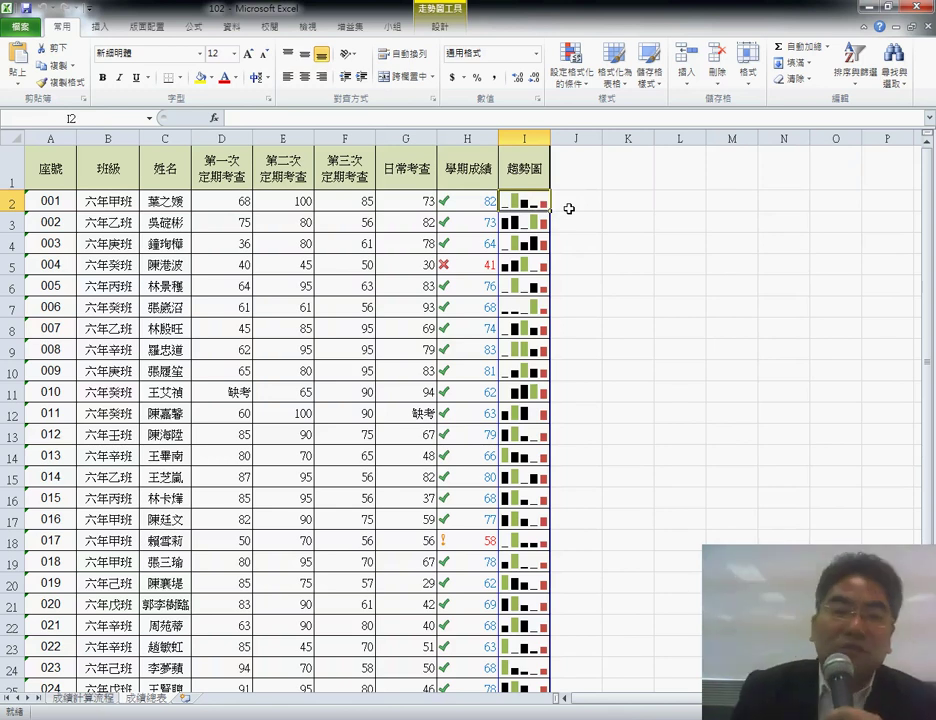
pyautogui.click(470, 204)
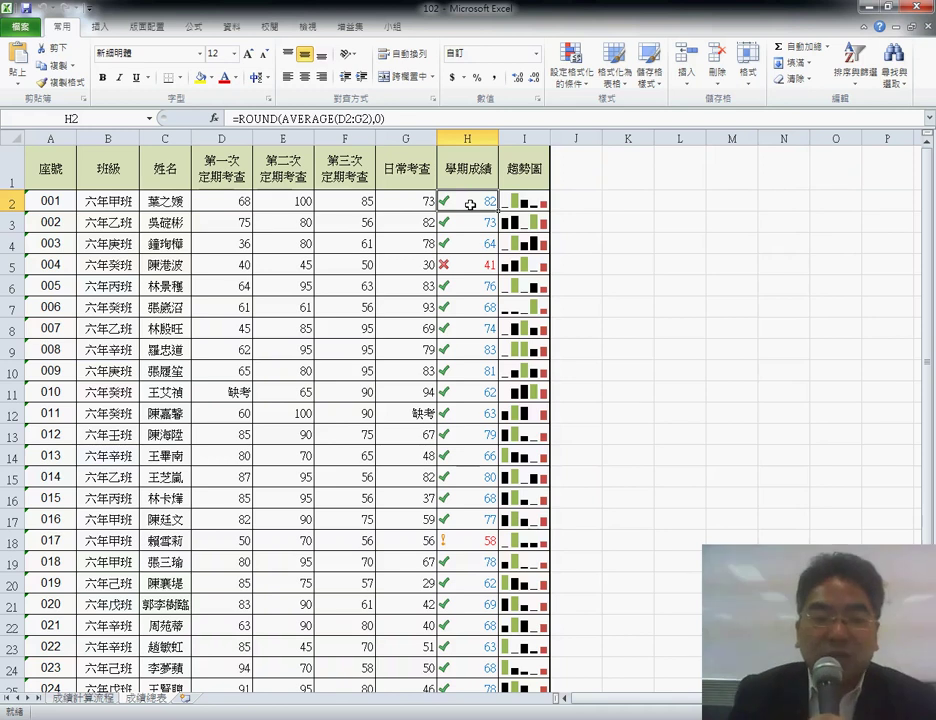
pyautogui.hotkey('alt', 'Tab')
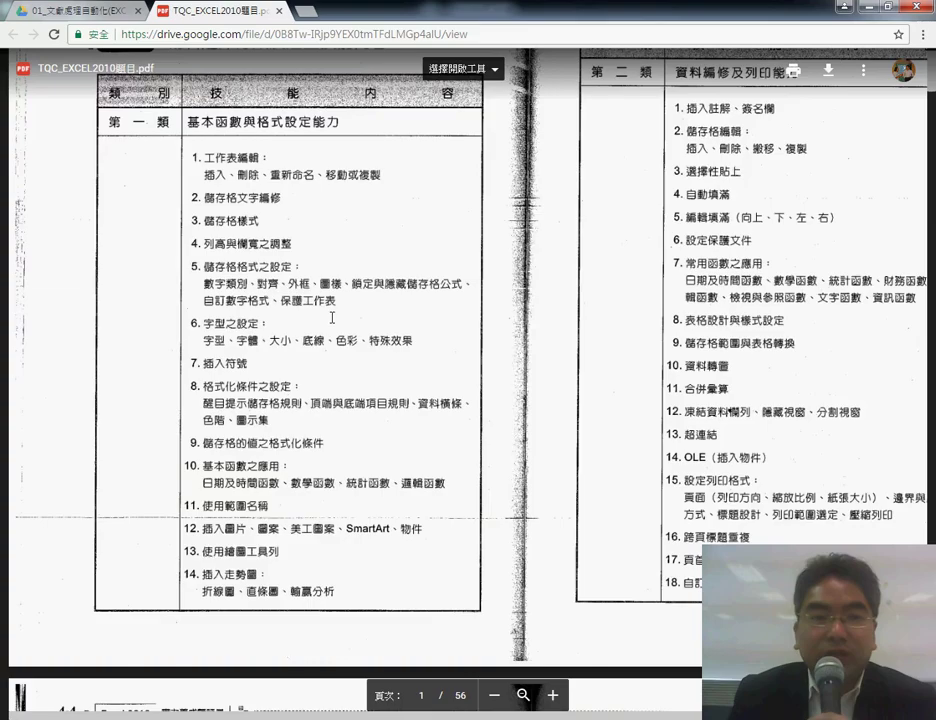
# Step: Scroll to page 4's requirements, underline 趨勢圖 and 成績總表, then return to workbook 102
pyautogui.scroll(-5, 337, 299)
pyautogui.scroll(-5, 340, 305)
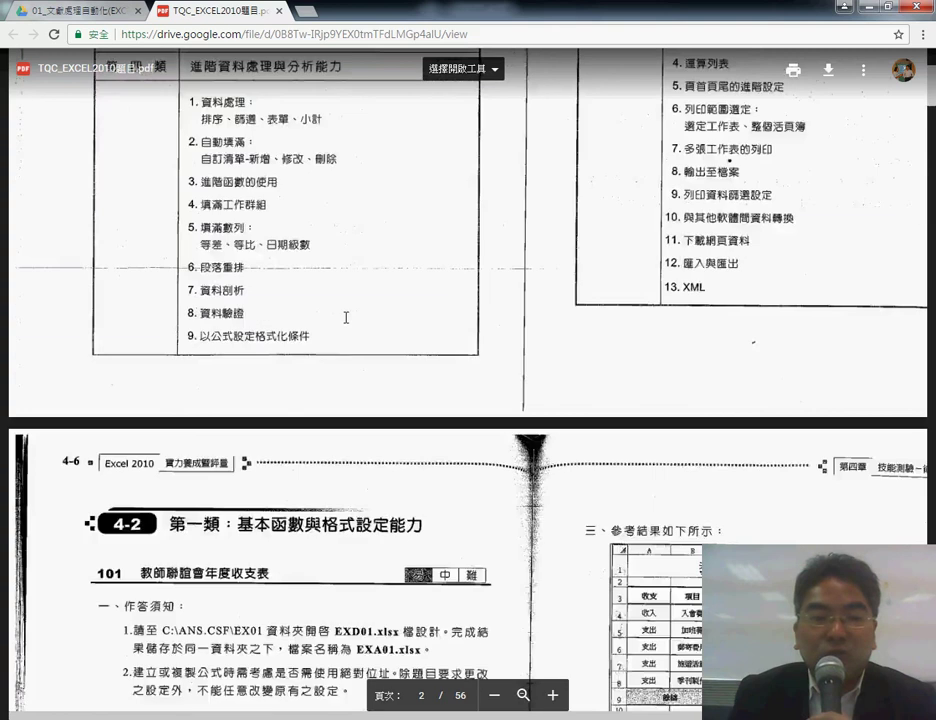
pyautogui.scroll(-5, 343, 312)
pyautogui.scroll(-5, 346, 318)
pyautogui.scroll(-4, 346, 318)
pyautogui.scroll(-1, 300, 300)
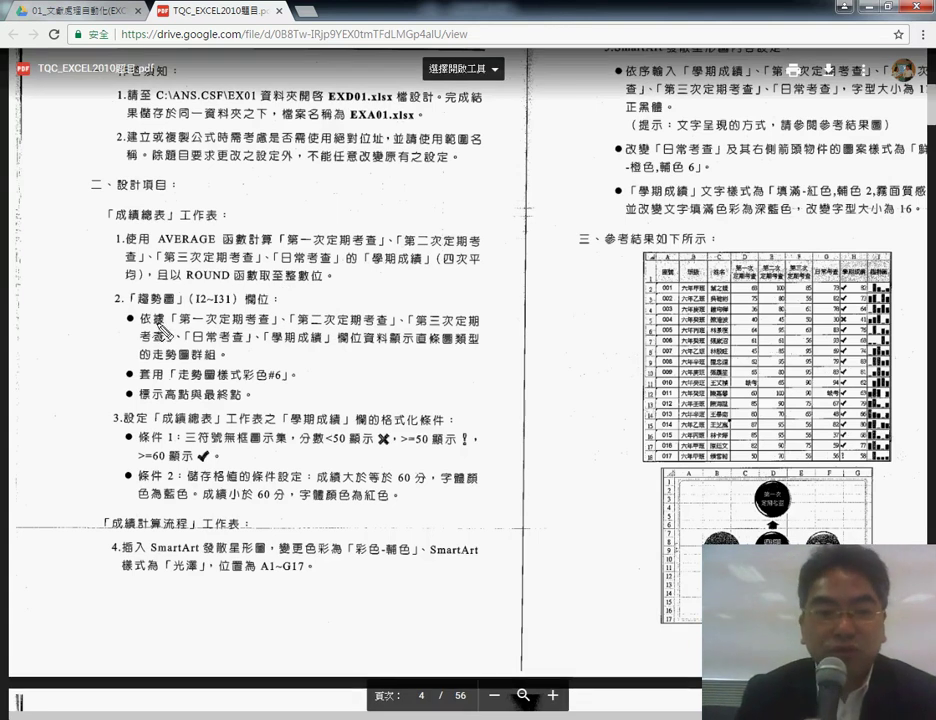
pyautogui.moveTo(130, 311); pyautogui.dragTo(176, 311)
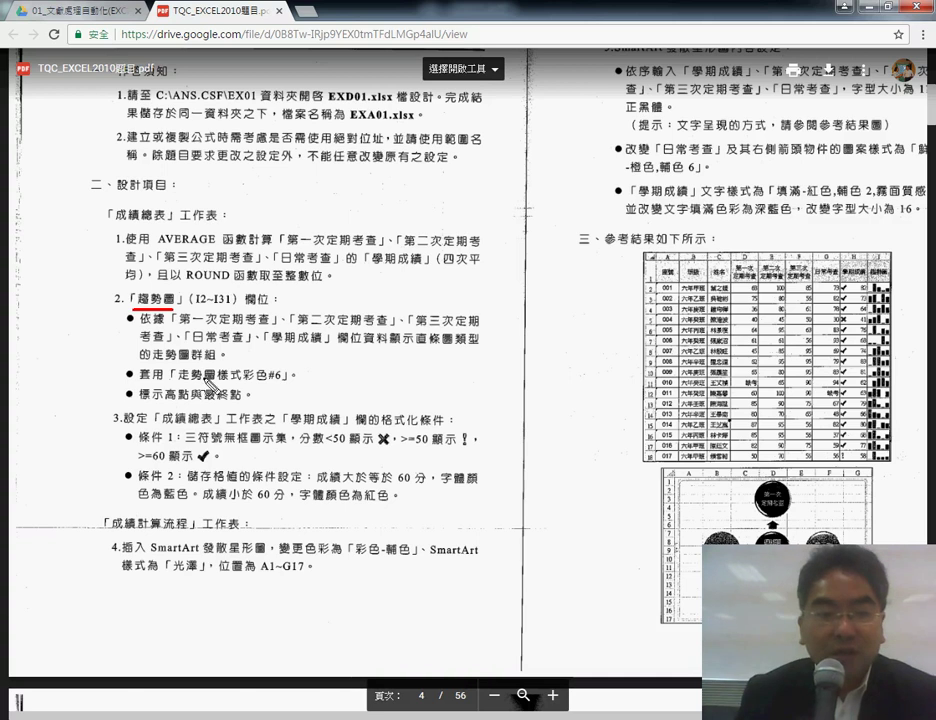
pyautogui.moveTo(160, 428); pyautogui.dragTo(205, 431)
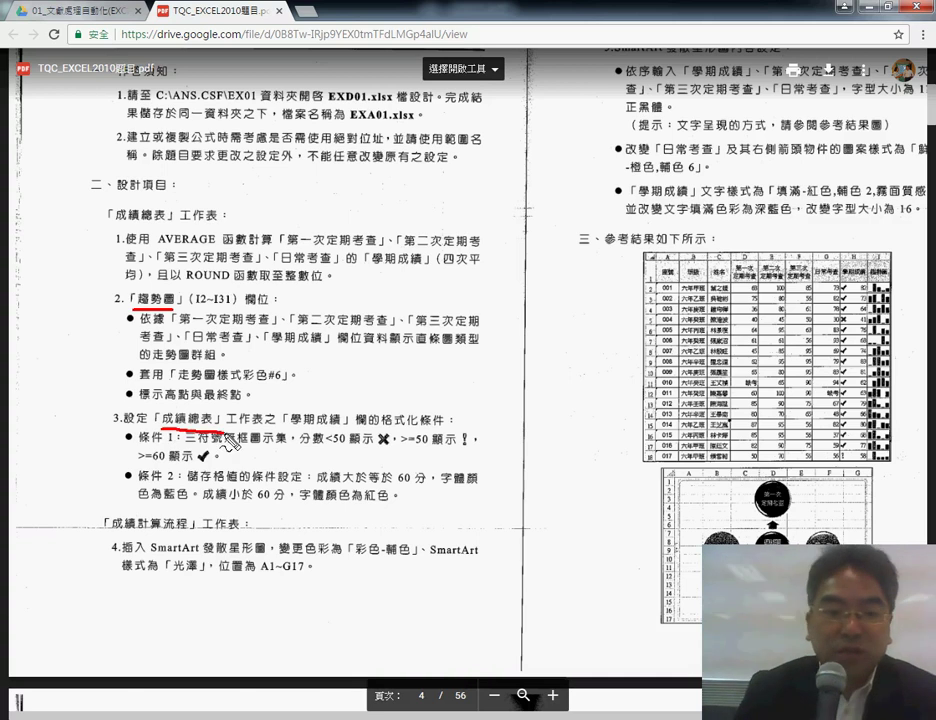
pyautogui.press('Escape')
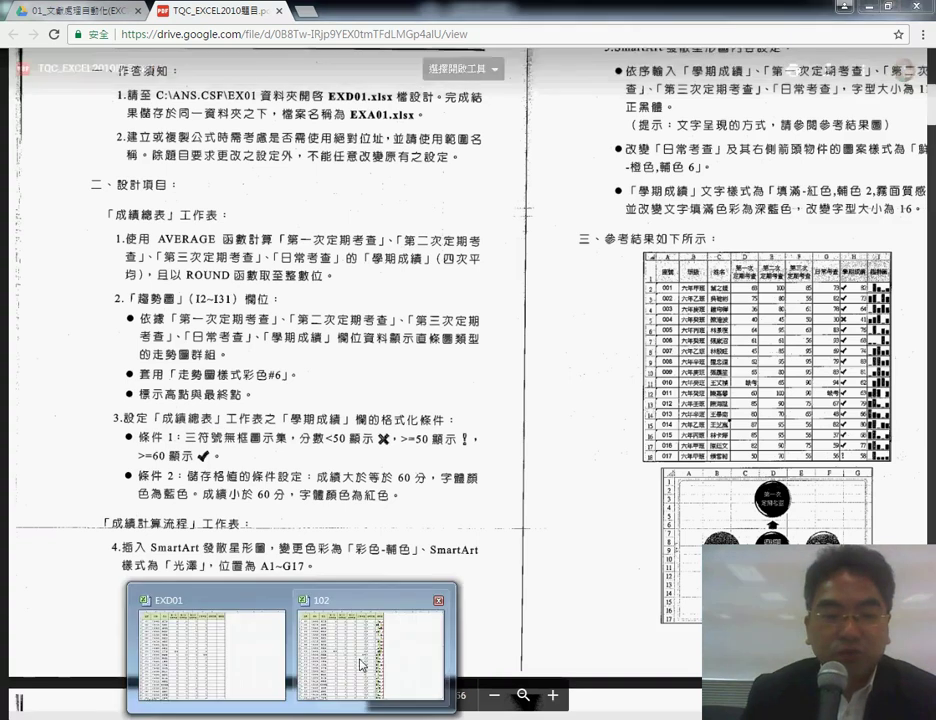
pyautogui.click(366, 647)
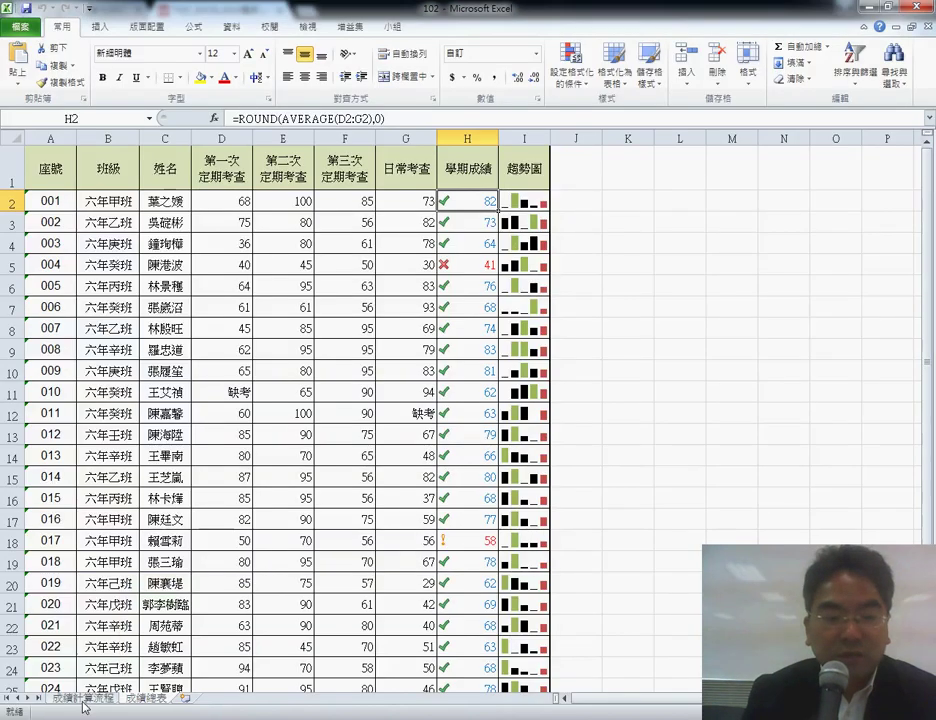
# Step: Preview the 循環圖 > 基本星形圖 SmartArt layout on 成績計算流程, cancel, and return to the PDF
pyautogui.click(97, 698)
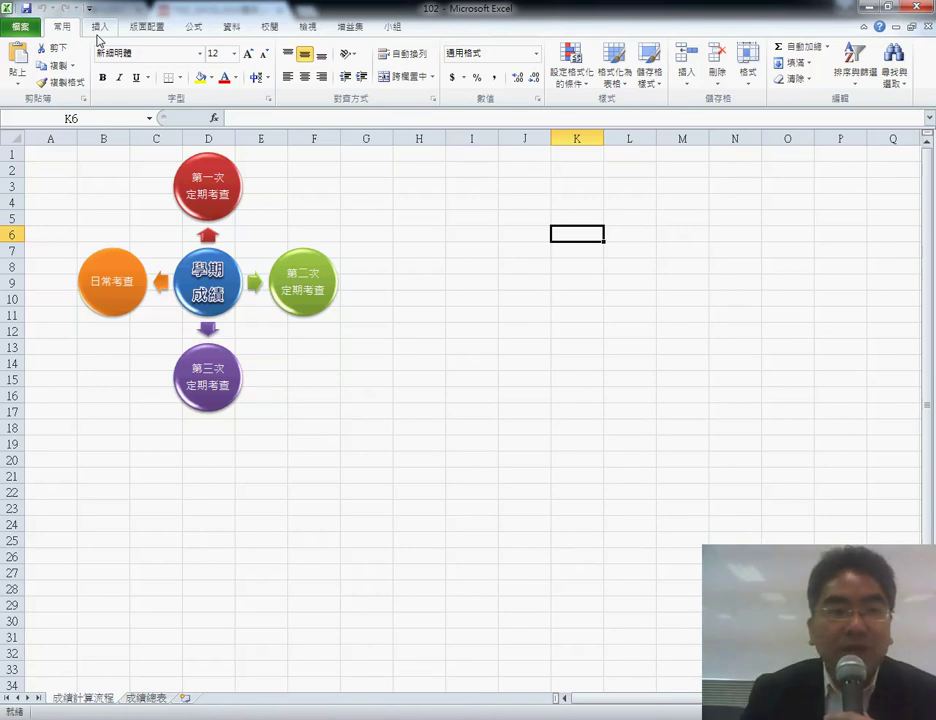
pyautogui.click(100, 27)
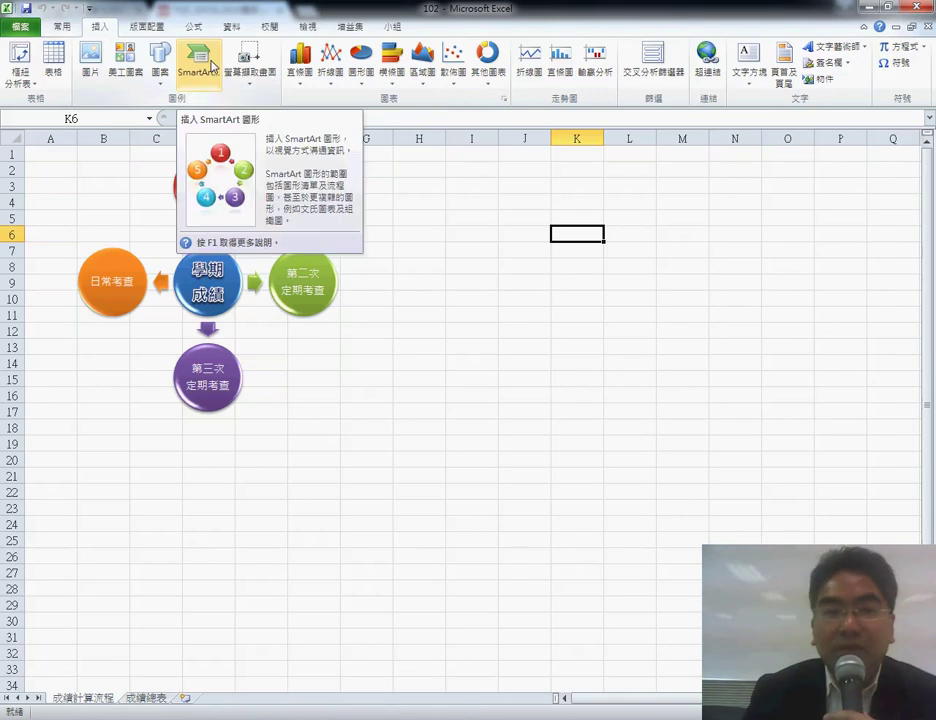
pyautogui.click(212, 66)
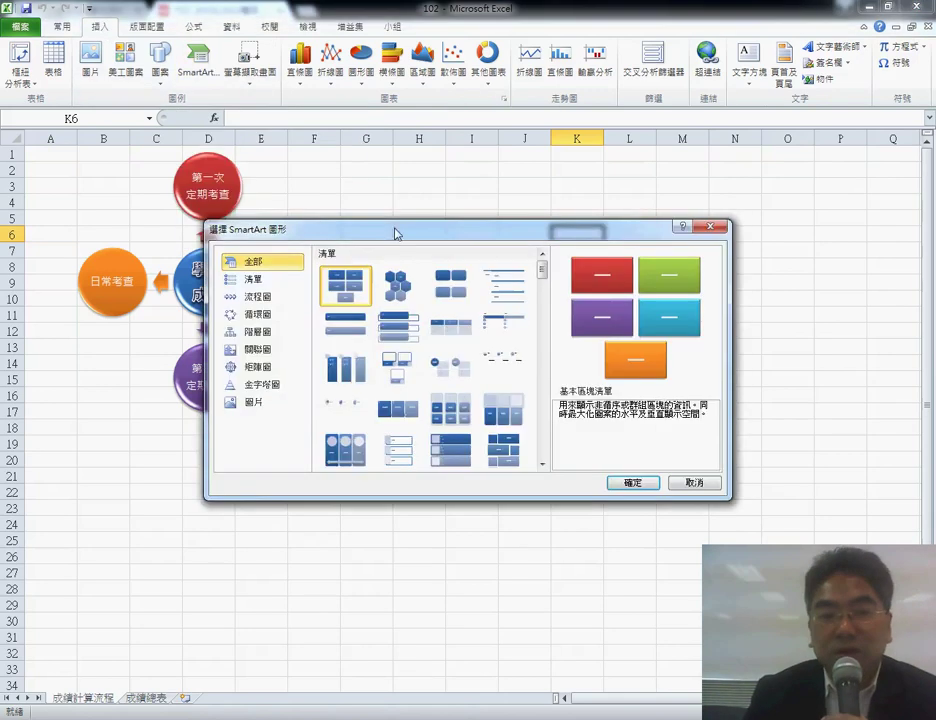
pyautogui.moveTo(395, 233); pyautogui.dragTo(535, 195)
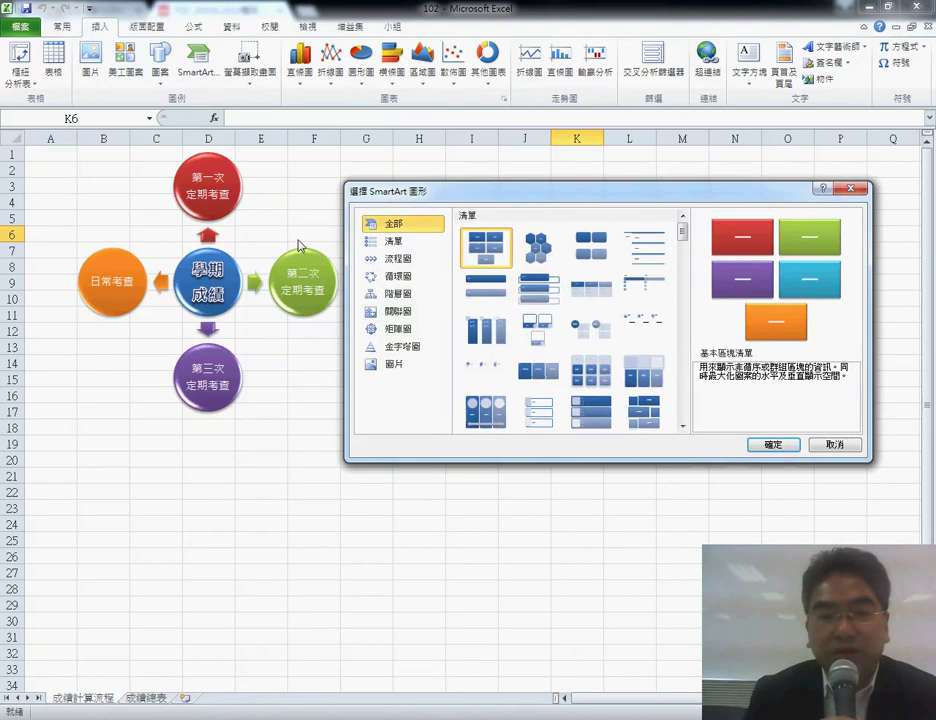
pyautogui.click(407, 285)
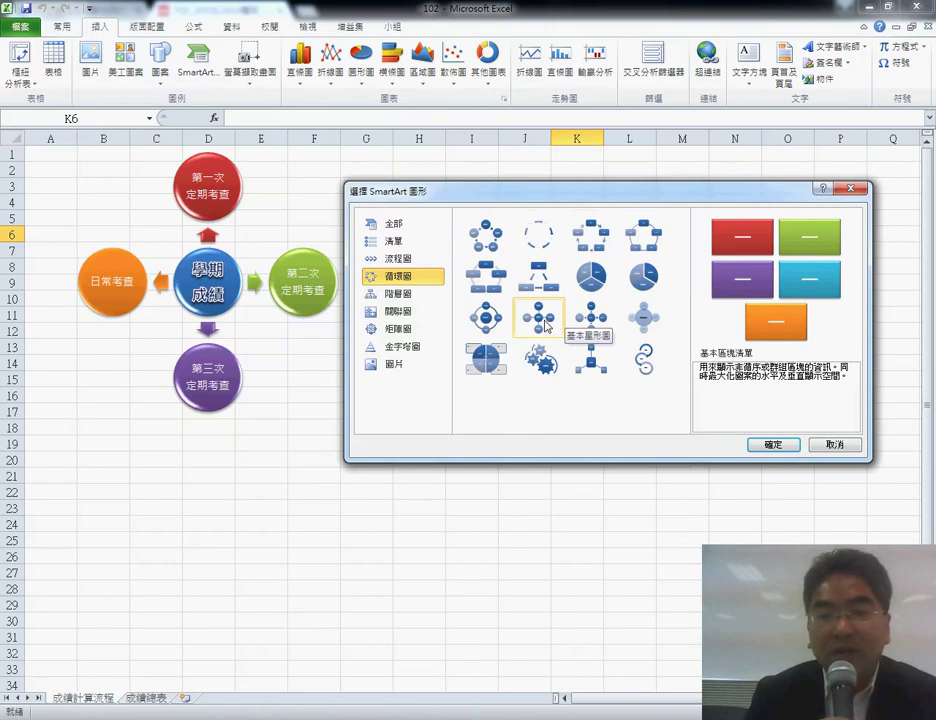
pyautogui.click(546, 326)
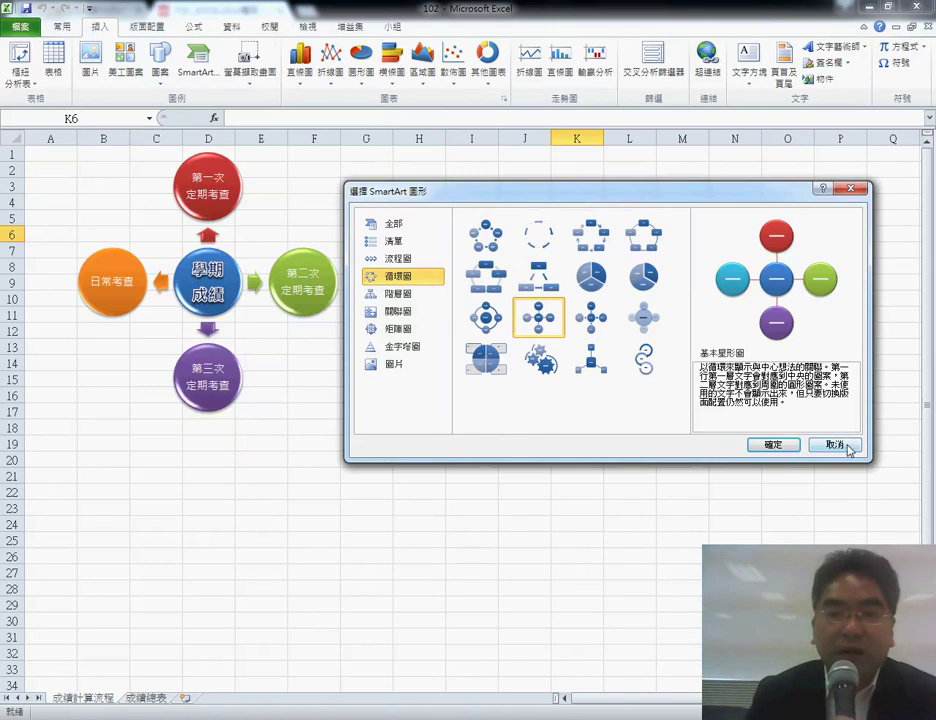
pyautogui.click(846, 446)
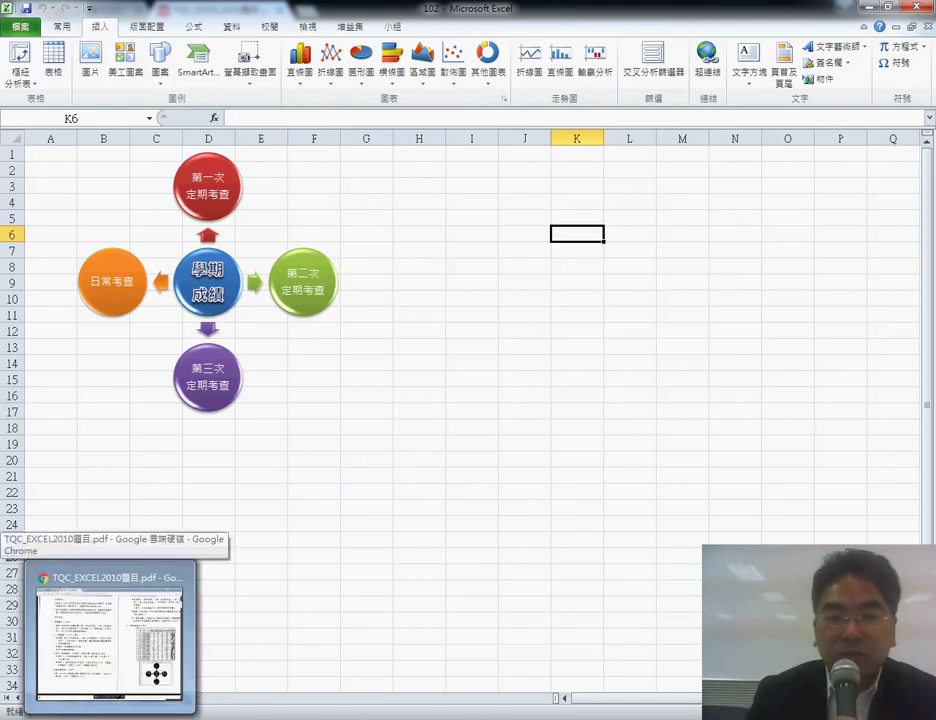
pyautogui.click(112, 640)
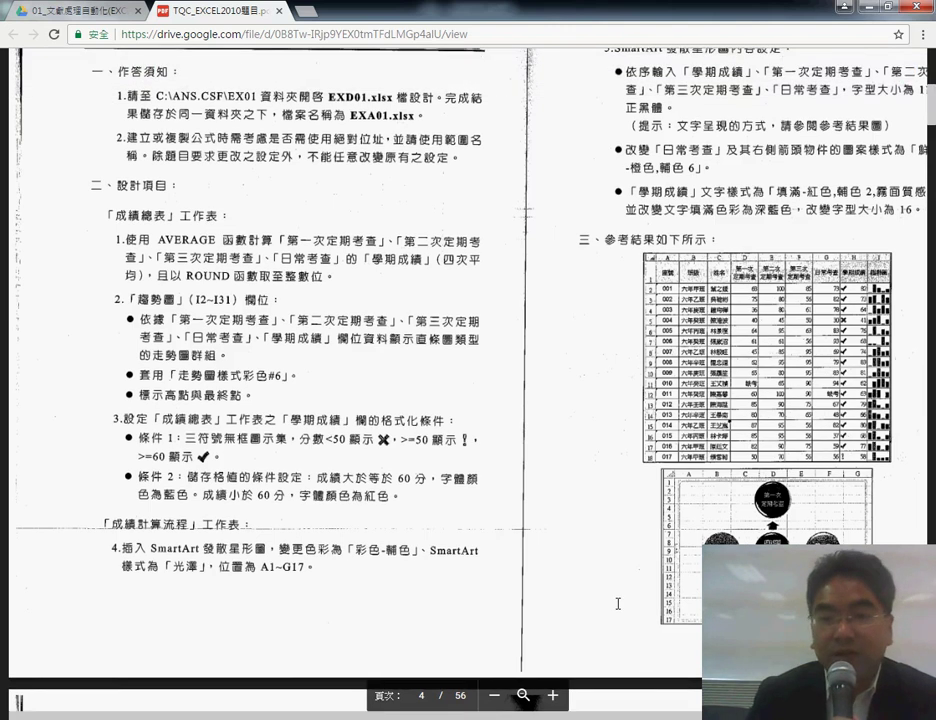
# Step: Scroll up to task 102, underline its AVERAGE and ROUND requirements, clear them, and minimize the PDF
pyautogui.scroll(1, 618, 603)
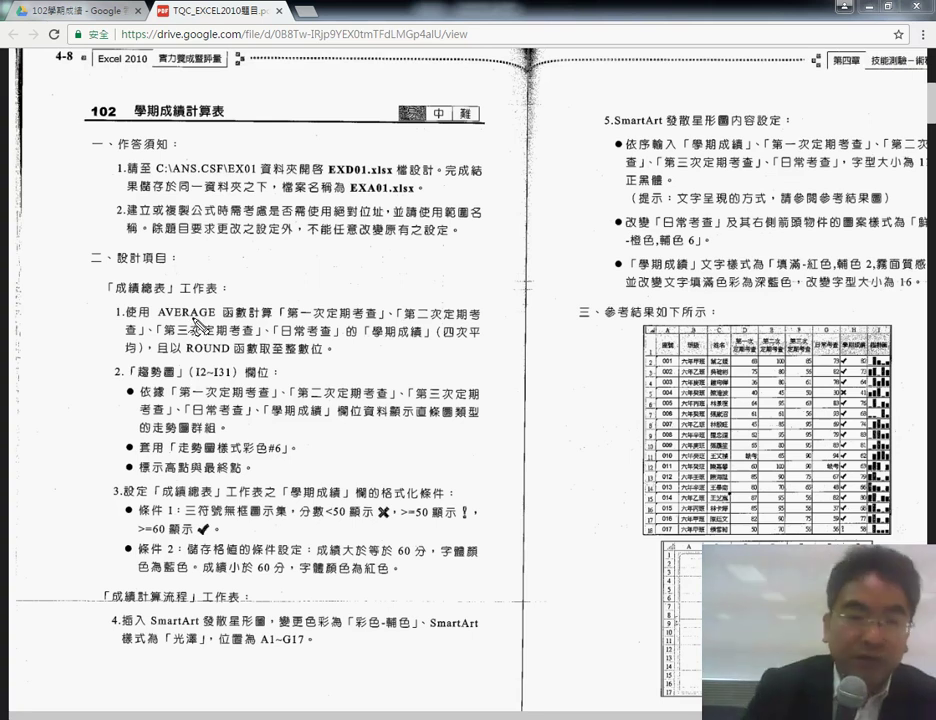
pyautogui.moveTo(158, 322); pyautogui.dragTo(250, 333)
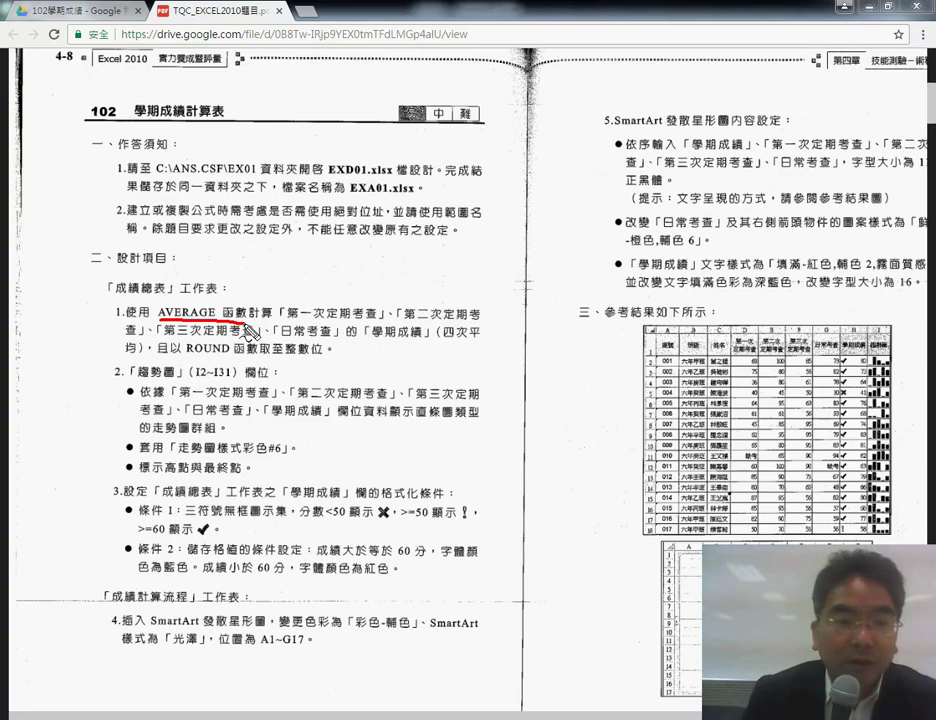
pyautogui.moveTo(186, 352); pyautogui.dragTo(322, 353)
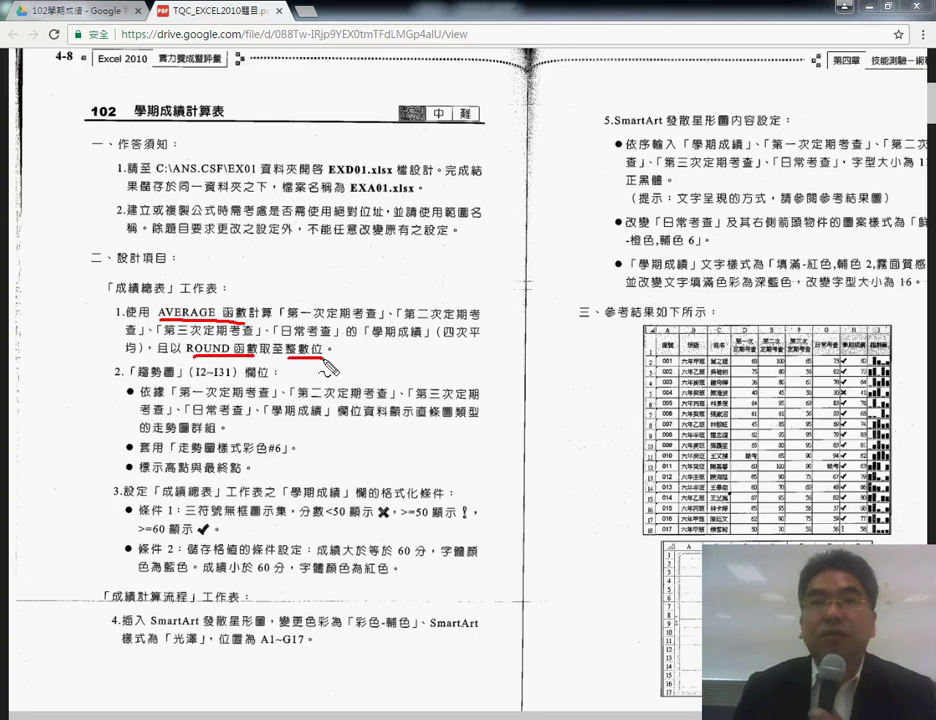
pyautogui.press('Escape')
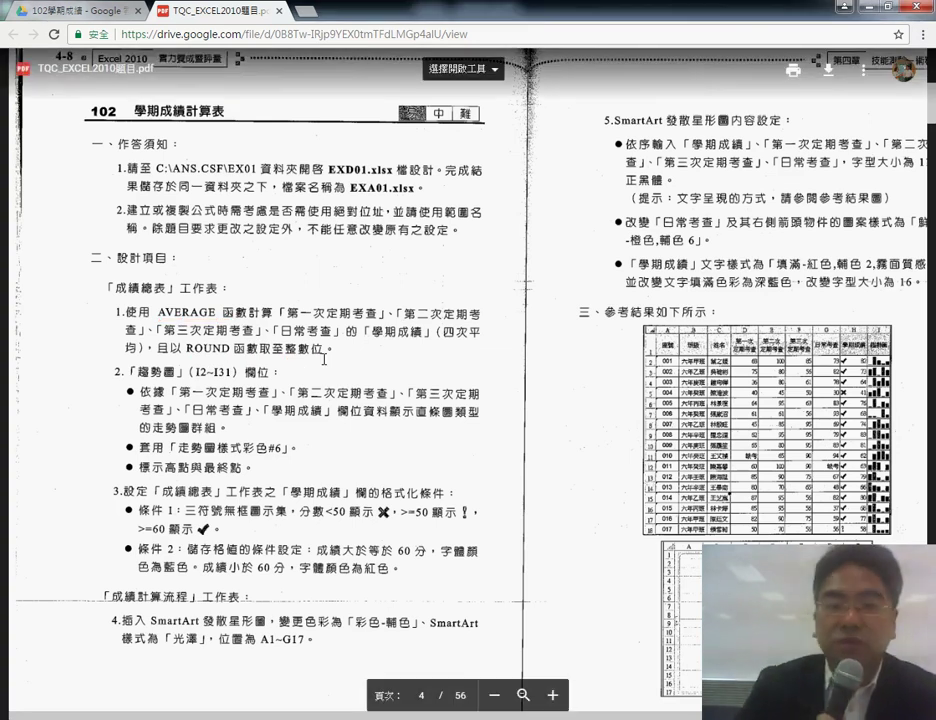
pyautogui.click(869, 8)
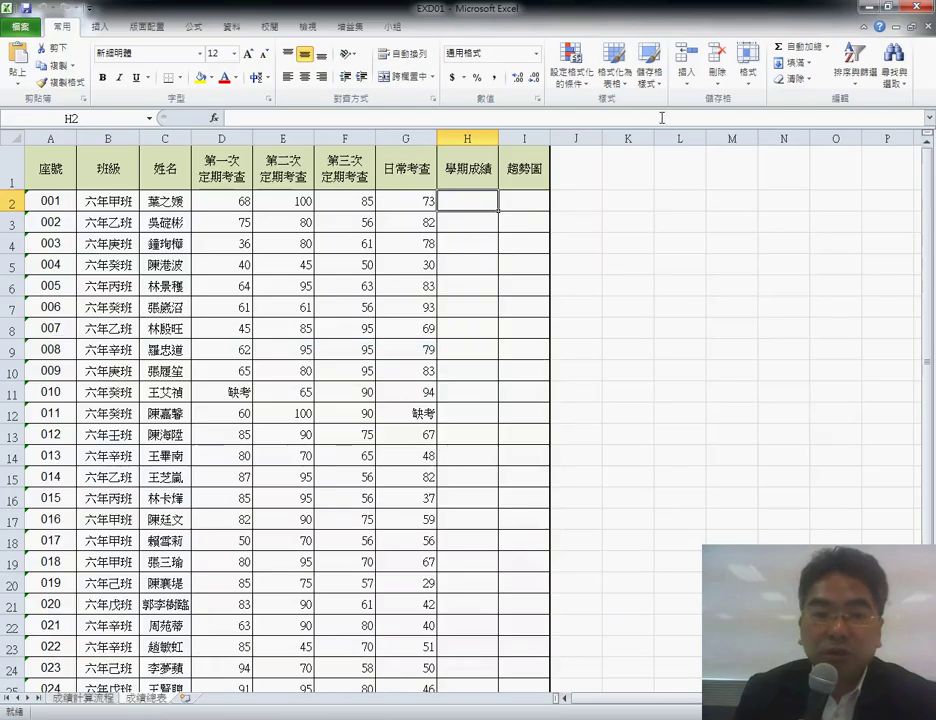
# Step: Enter =AVERAGE(D2:G2) in H2 through Insert Function's statistical category
pyautogui.click(216, 118)
pyautogui.moveTo(596, 238); pyautogui.dragTo(340, 184)
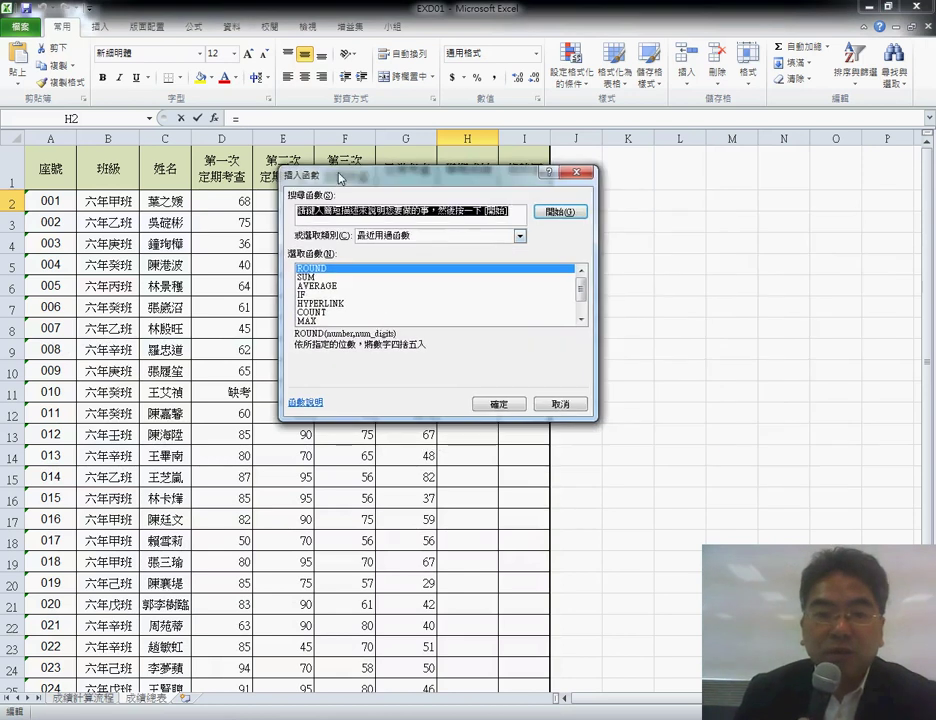
pyautogui.click(420, 237)
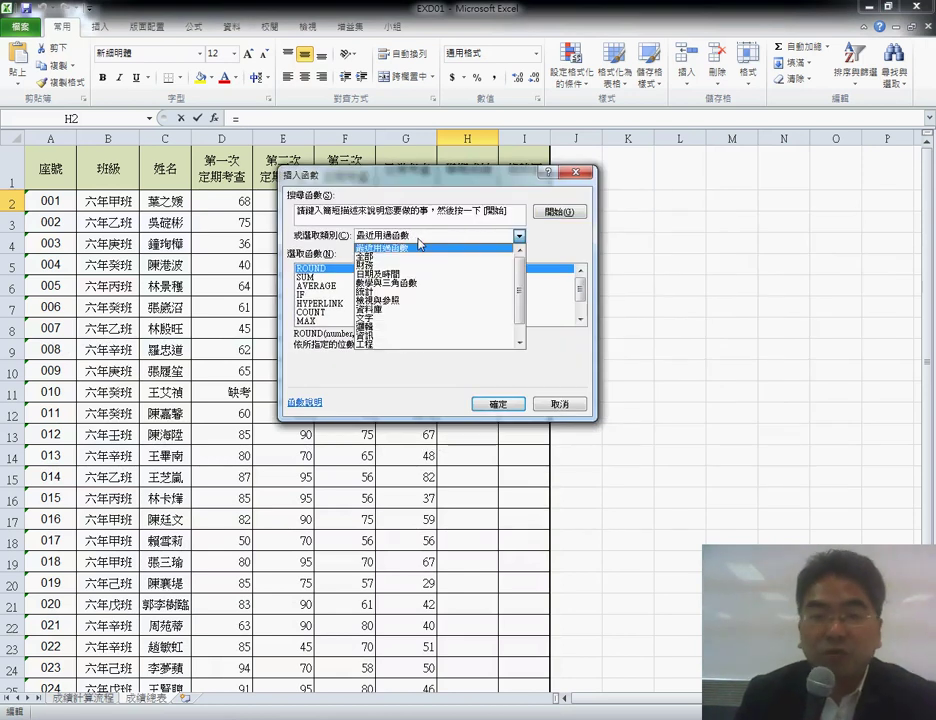
pyautogui.click(420, 292)
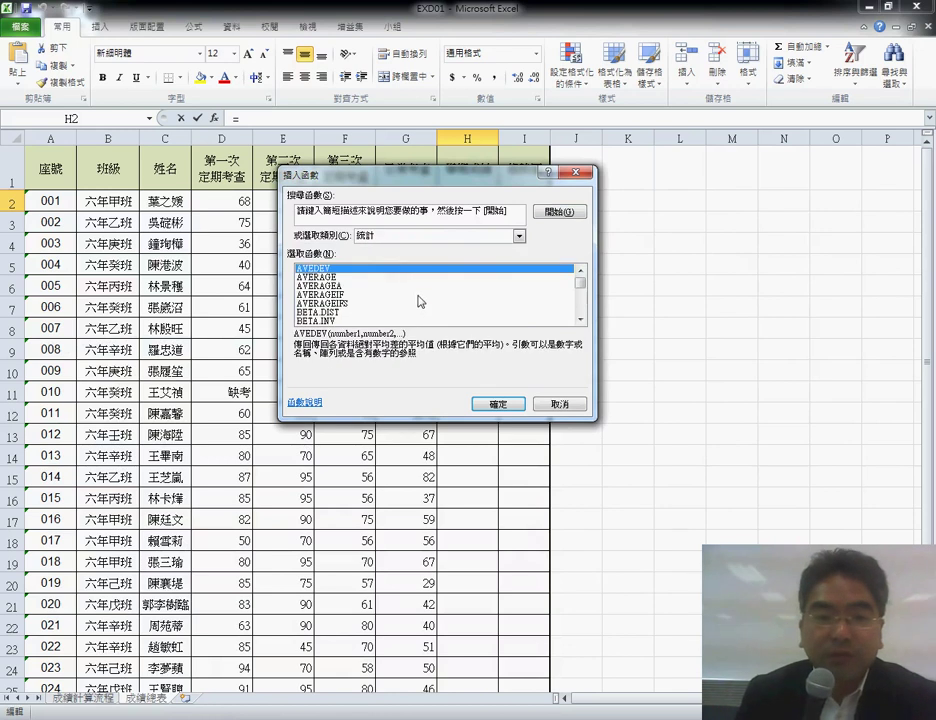
pyautogui.click(340, 278)
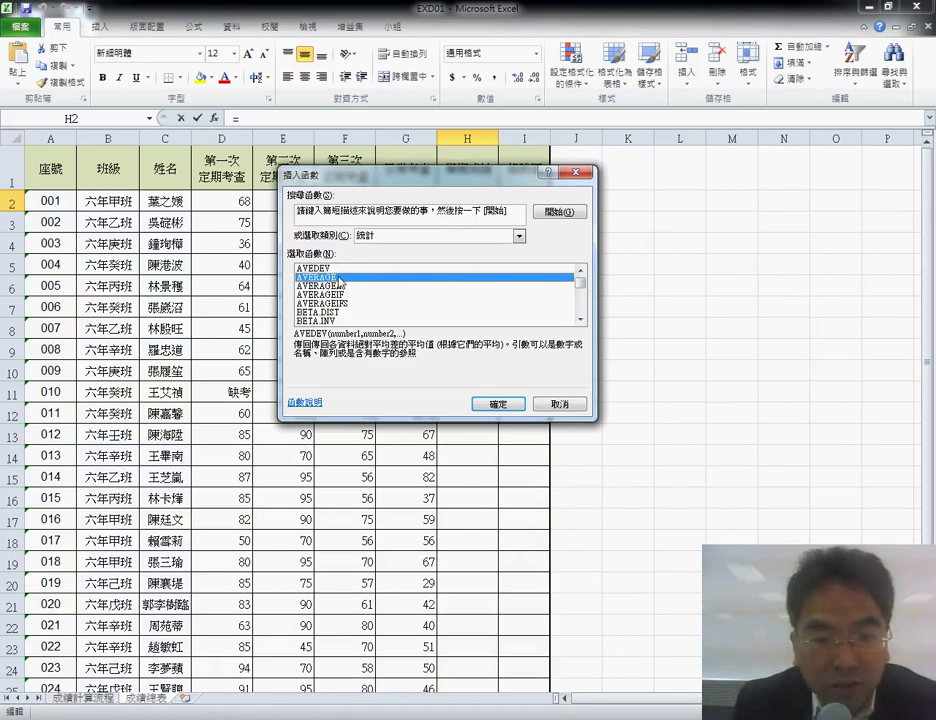
pyautogui.click(510, 405)
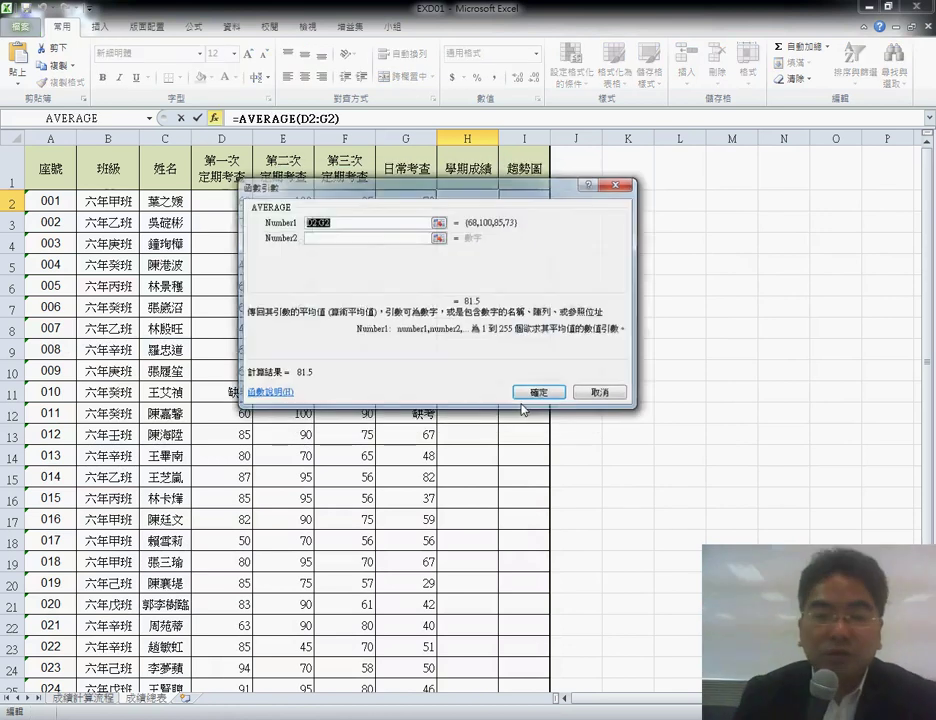
pyautogui.moveTo(440, 192); pyautogui.dragTo(436, 329)
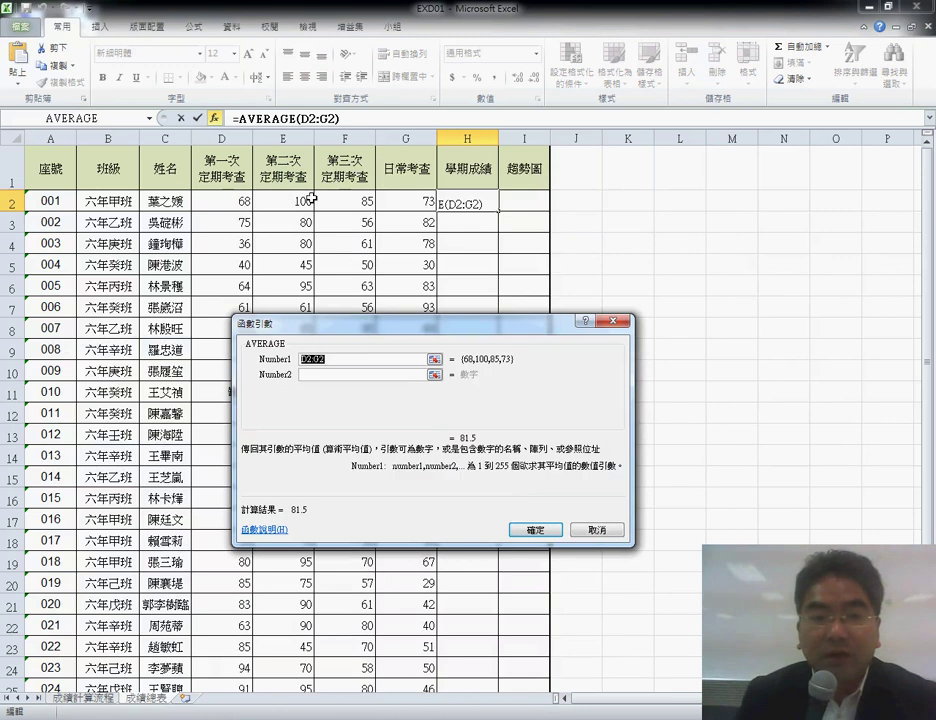
pyautogui.moveTo(235, 200); pyautogui.dragTo(410, 200)
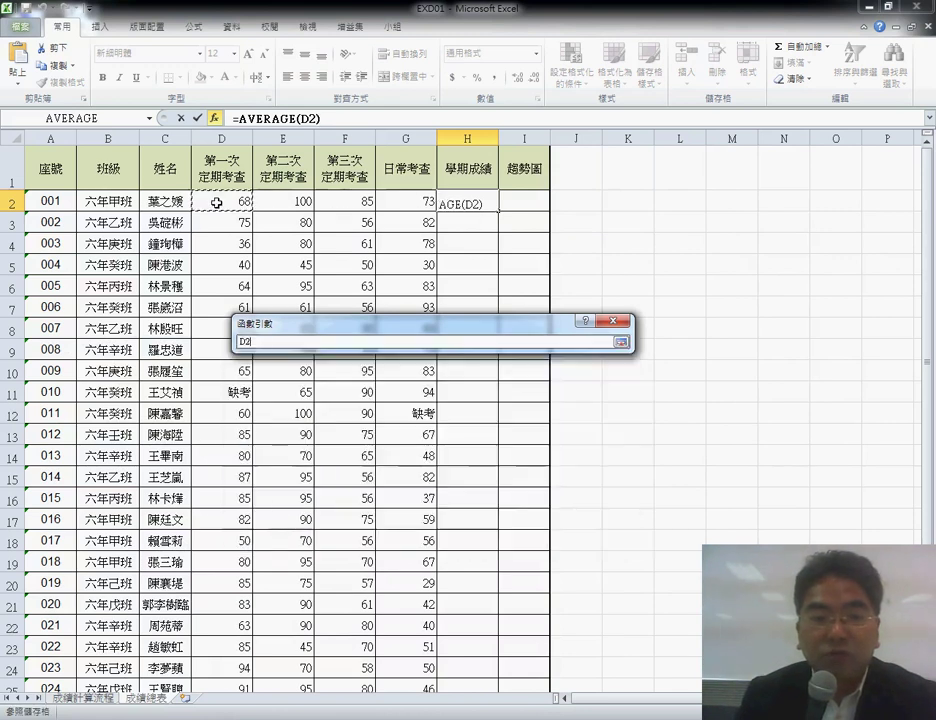
pyautogui.click(369, 338)
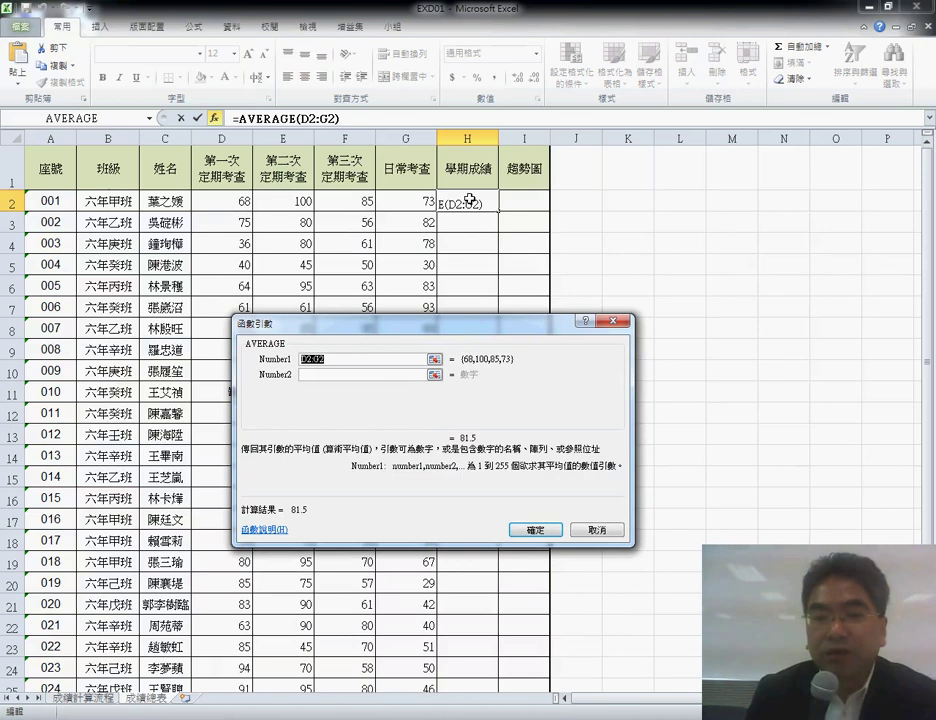
pyautogui.click(535, 529)
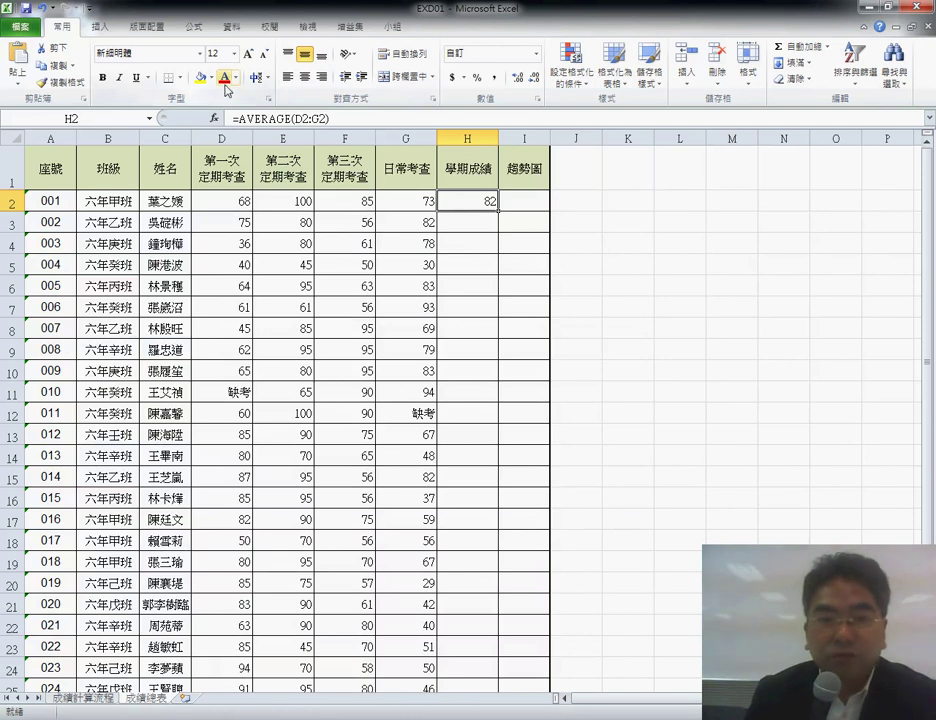
# Step: Show H2 to one decimal place (81.5) and undo the fill-down of column H
pyautogui.click(523, 83)
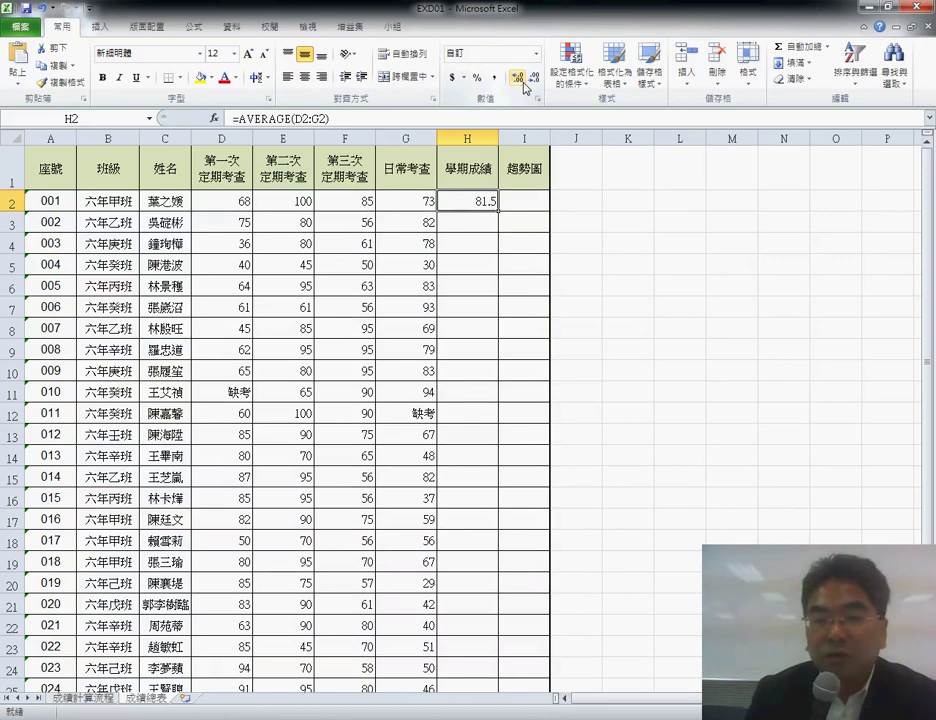
pyautogui.doubleClick(498, 211)
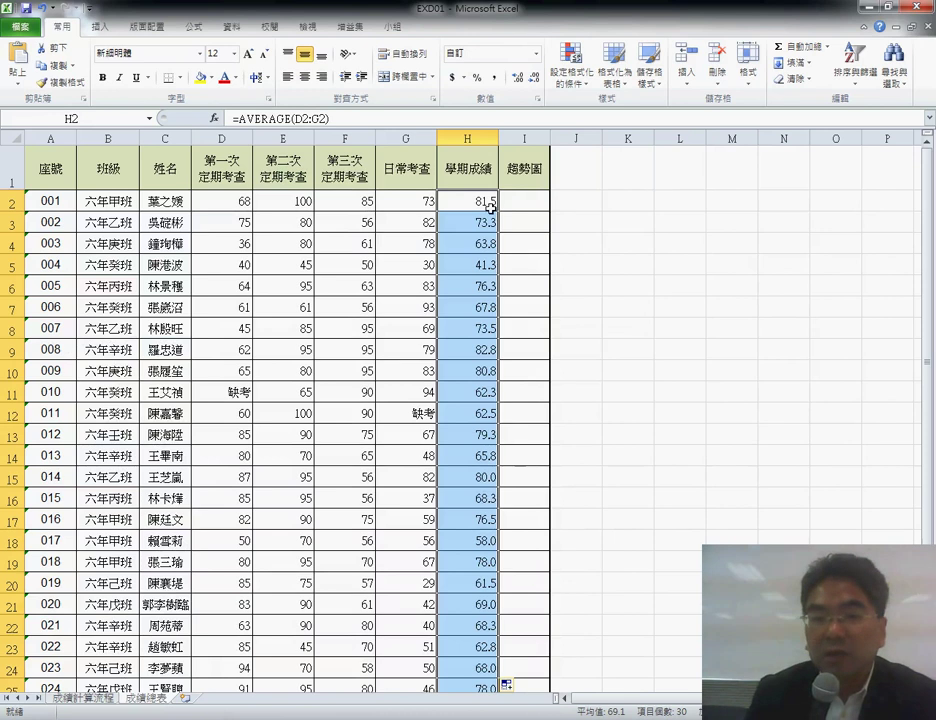
pyautogui.hotkey('ctrl', 'z')
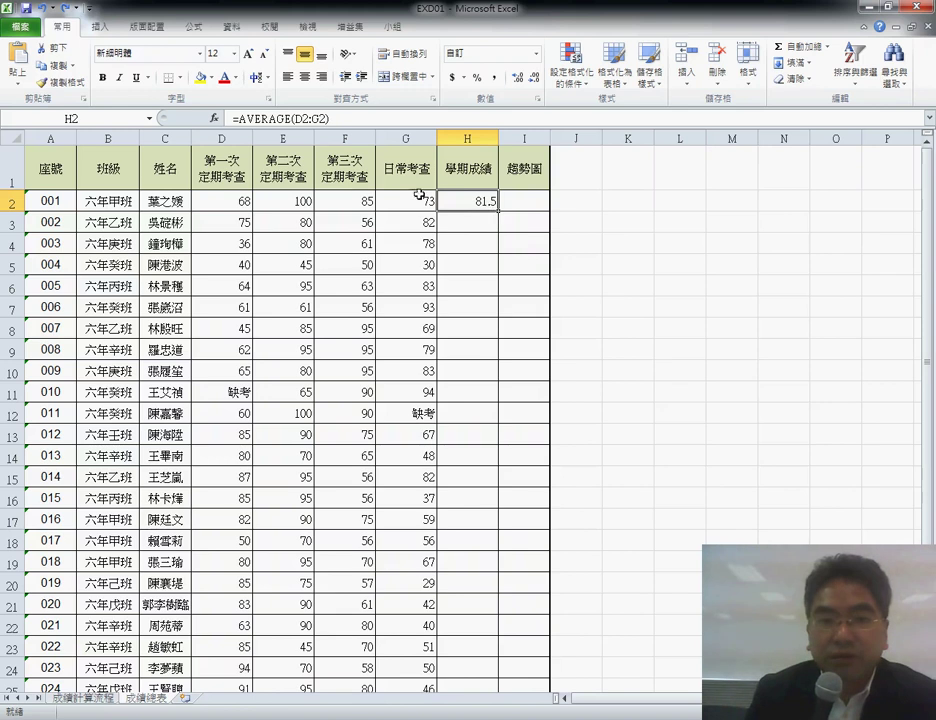
# Step: Cut AVERAGE(D2:G2) out of H2's formula and browse Insert Function's Math & Trig functions
pyautogui.doubleClick(265, 118)
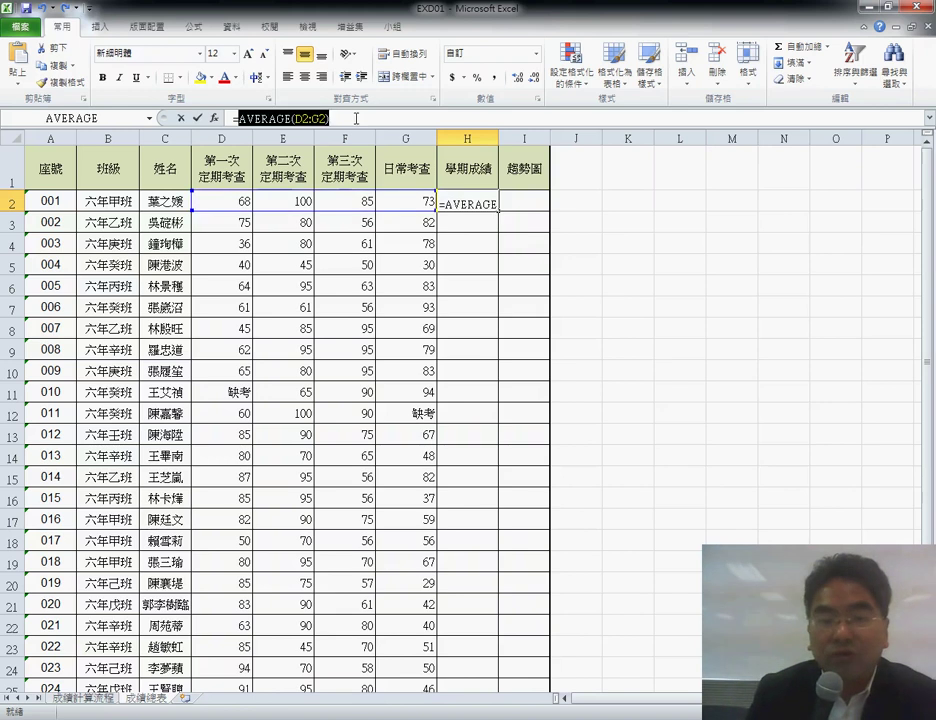
pyautogui.rightClick(318, 121)
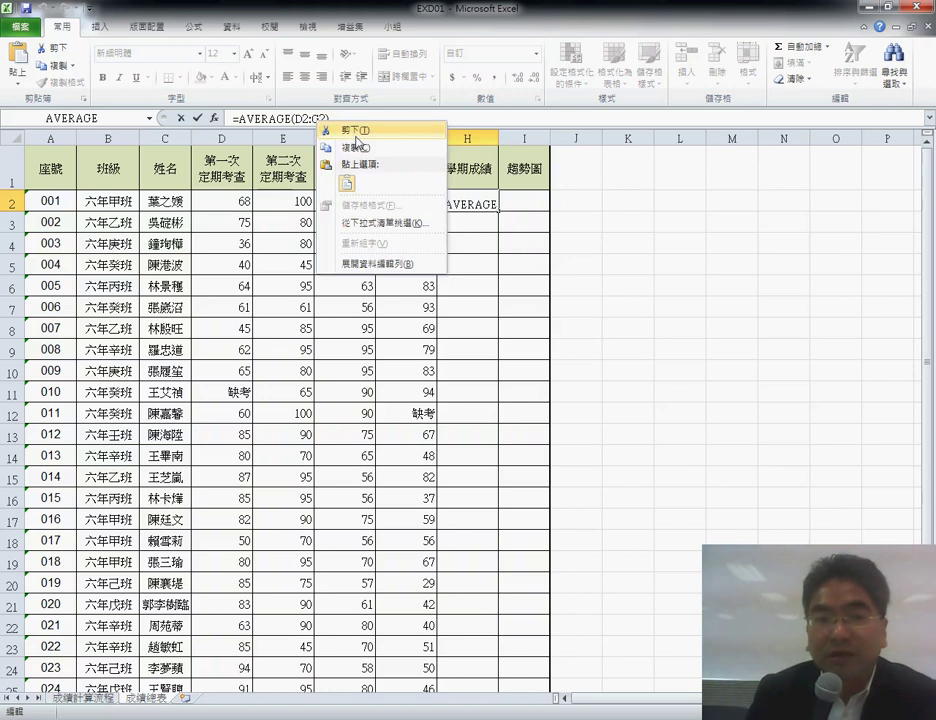
pyautogui.click(352, 130)
pyautogui.click(214, 121)
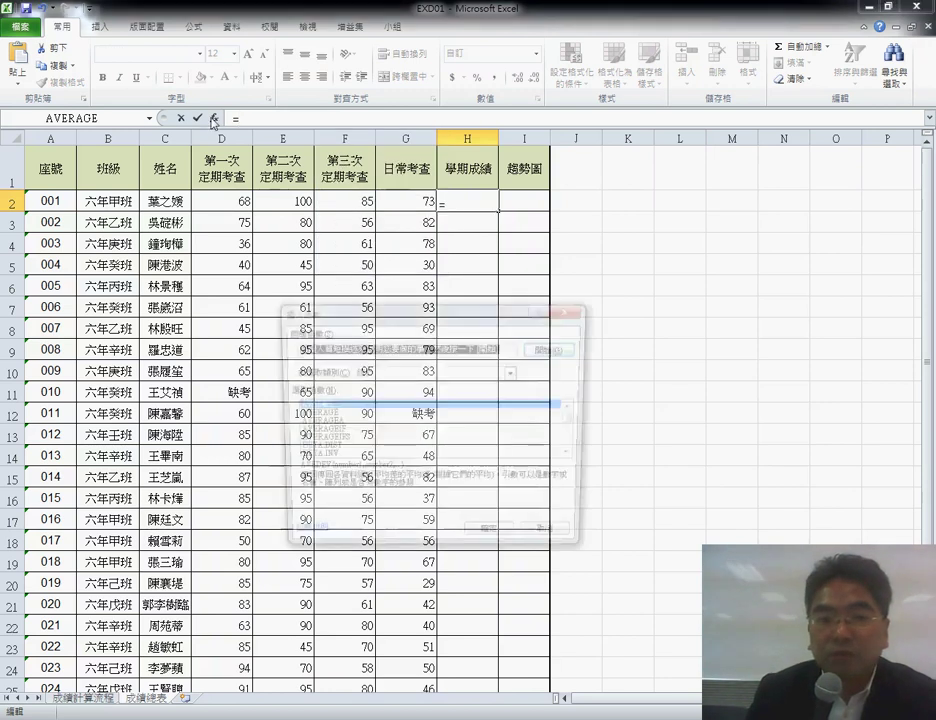
pyautogui.moveTo(416, 303); pyautogui.dragTo(410, 237)
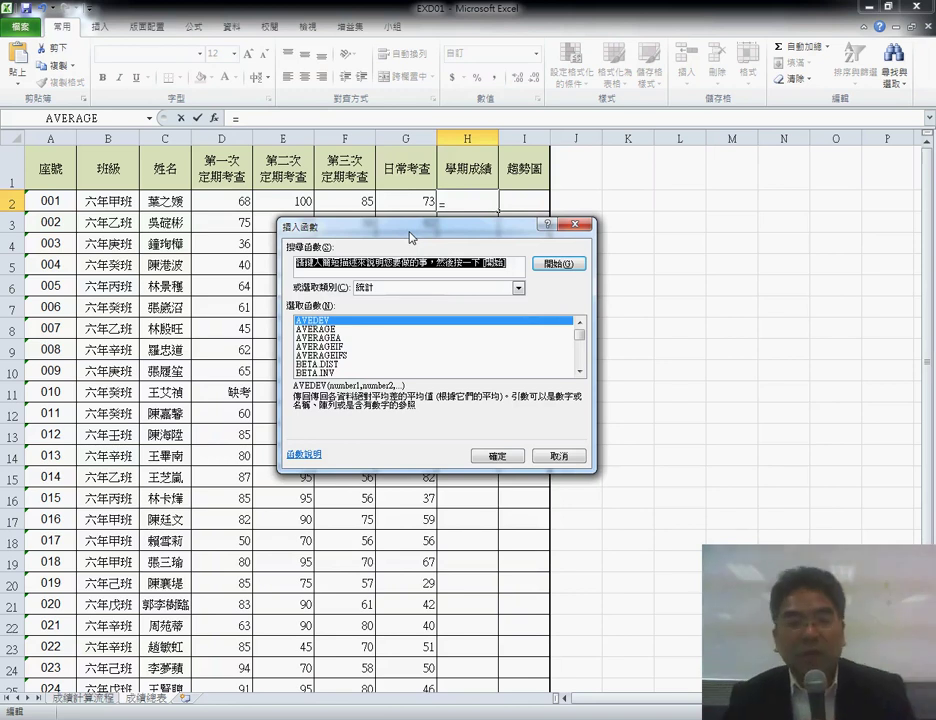
pyautogui.click(430, 290)
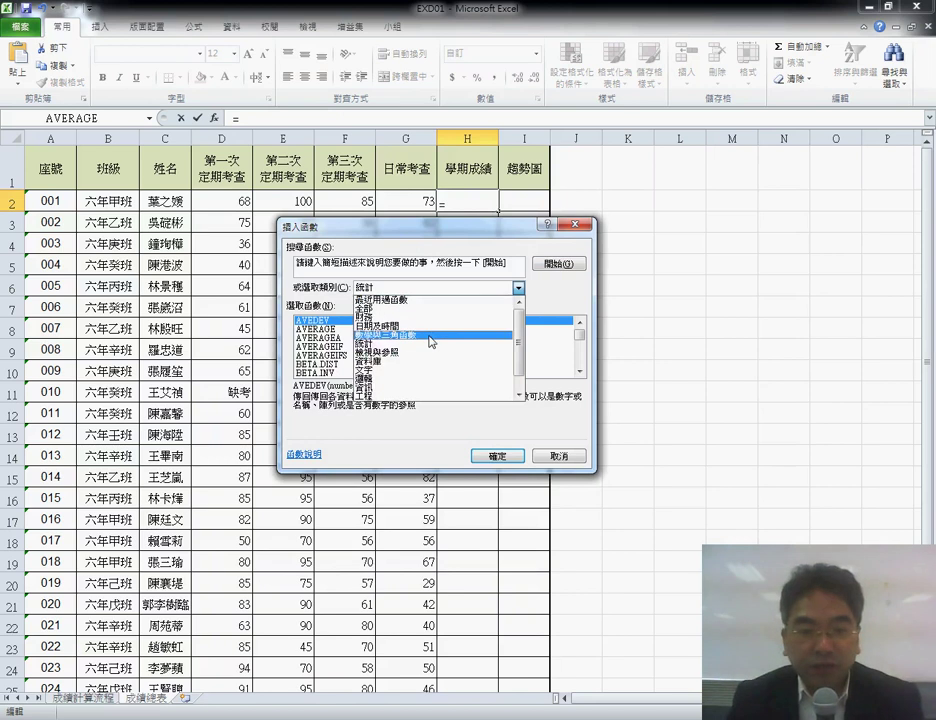
pyautogui.click(431, 341)
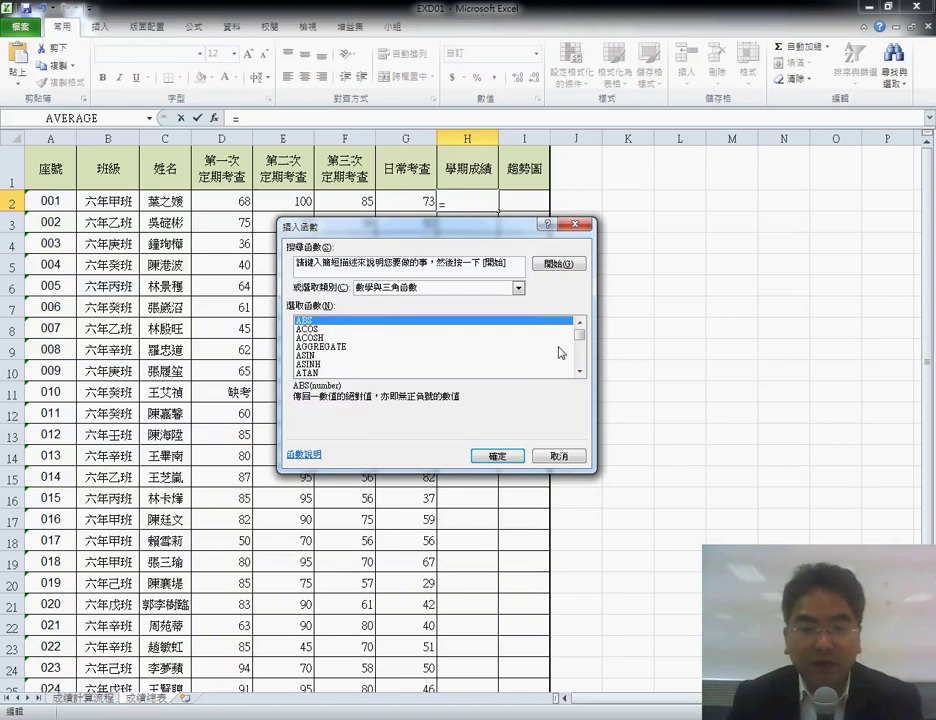
pyautogui.scroll(-2, 560, 351)
pyautogui.scroll(-2, 581, 365)
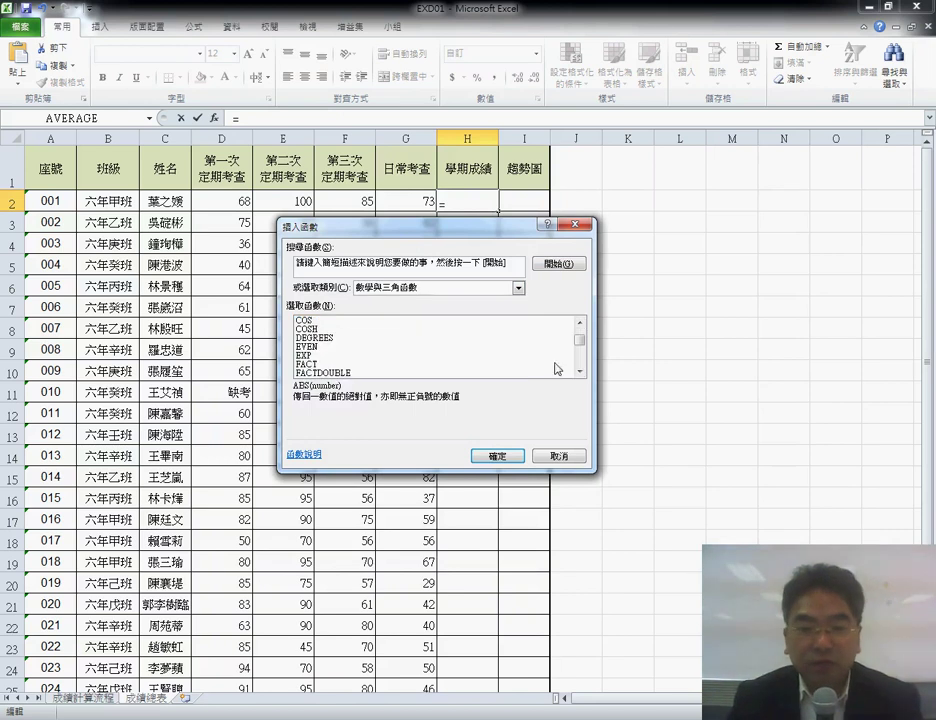
pyautogui.click(581, 372)
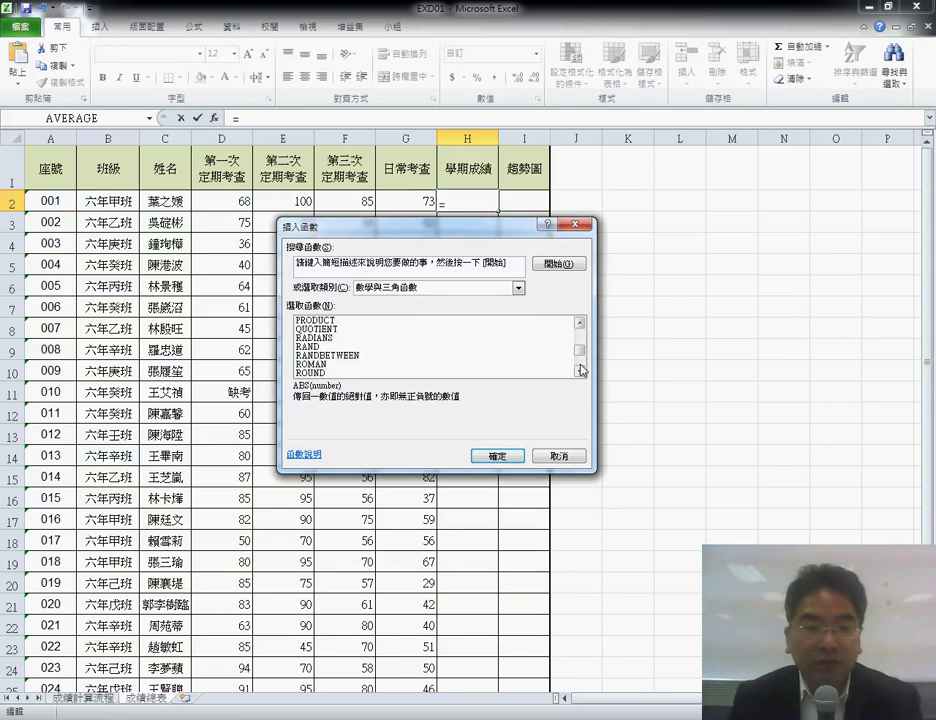
# Step: Compare the ROUND, ROUNDUP and ROUNDDOWN descriptions and choose ROUND
pyautogui.click(330, 320)
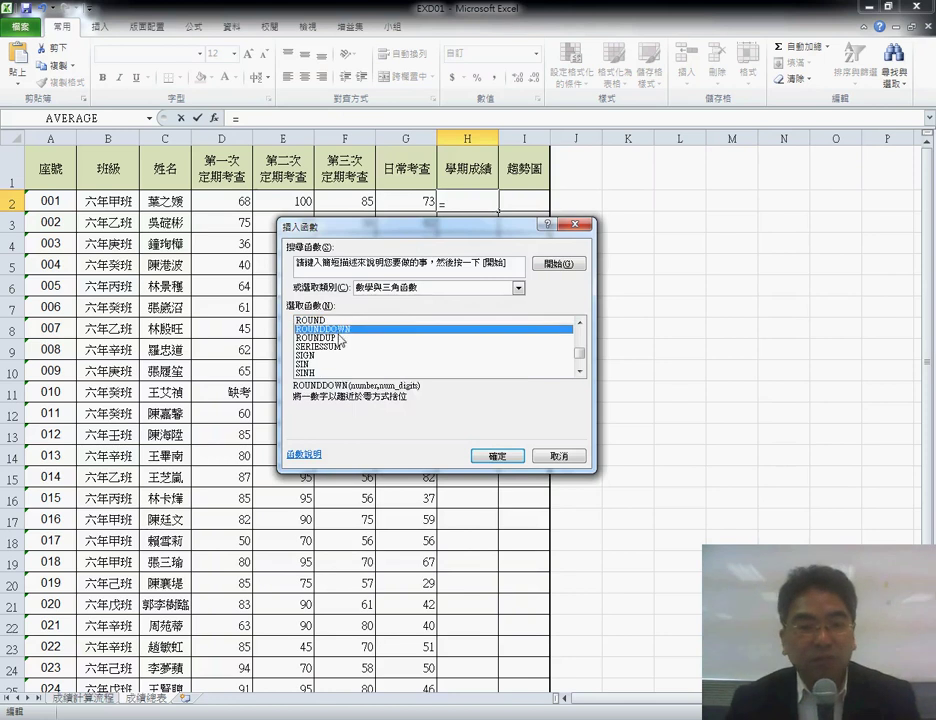
pyautogui.click(340, 338)
pyautogui.click(344, 329)
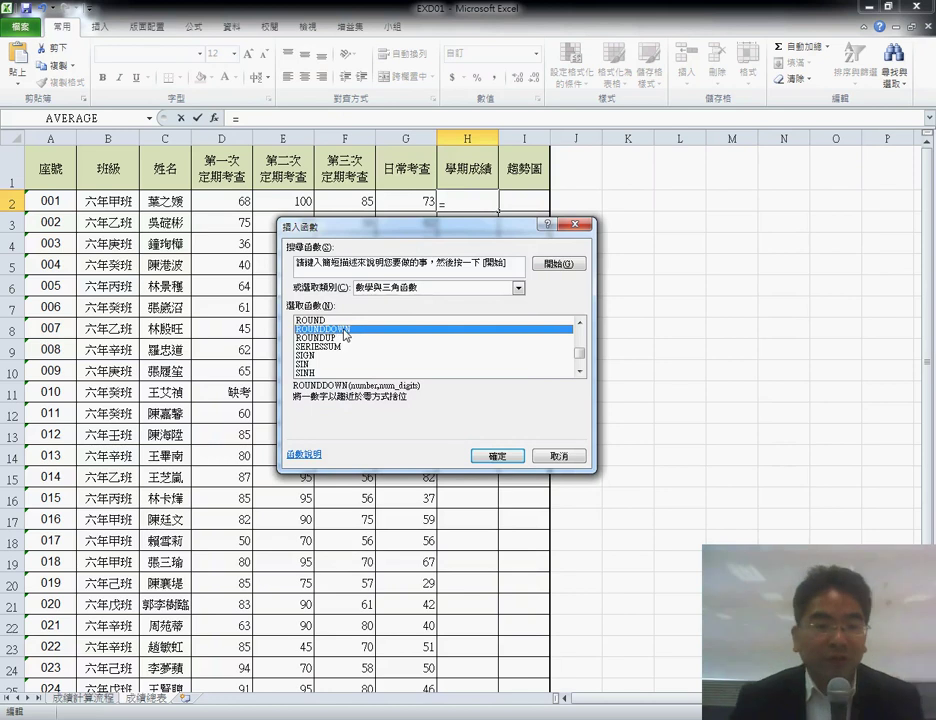
pyautogui.click(350, 339)
pyautogui.click(358, 321)
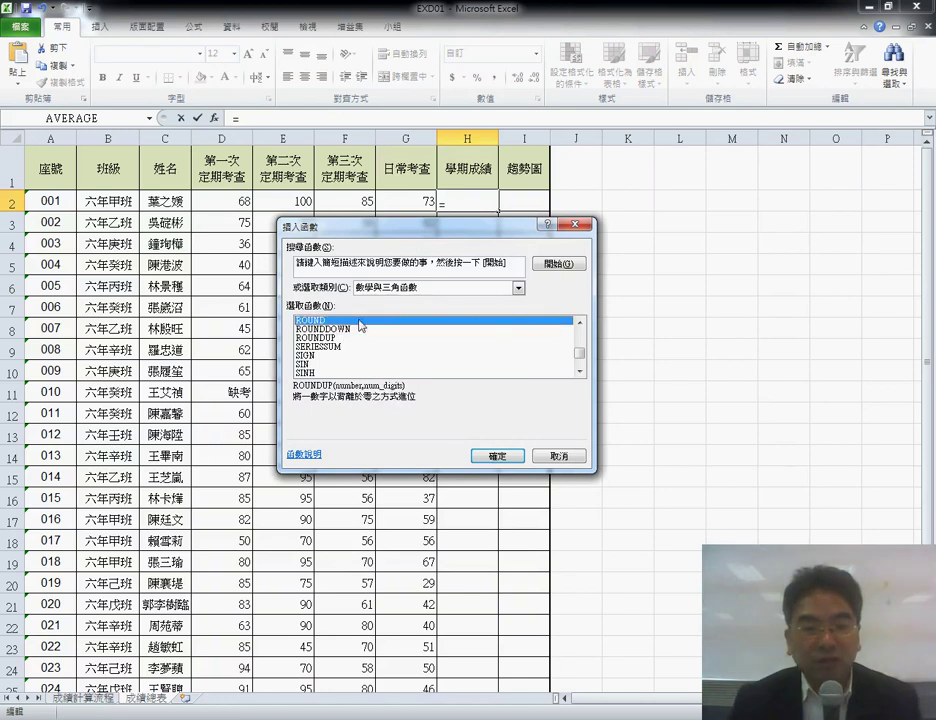
pyautogui.click(501, 455)
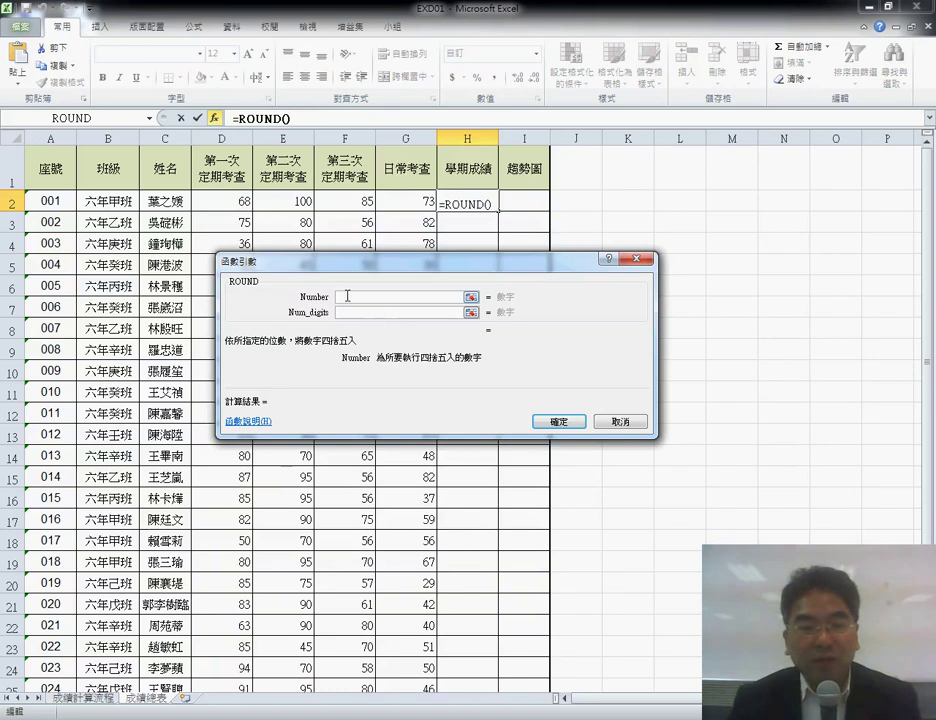
# Step: Paste AVERAGE(D2:G2) as ROUND's Number with Num_digits 0, giving 82.0 in H2
pyautogui.rightClick(347, 296)
pyautogui.click(372, 338)
pyautogui.doubleClick(413, 298)
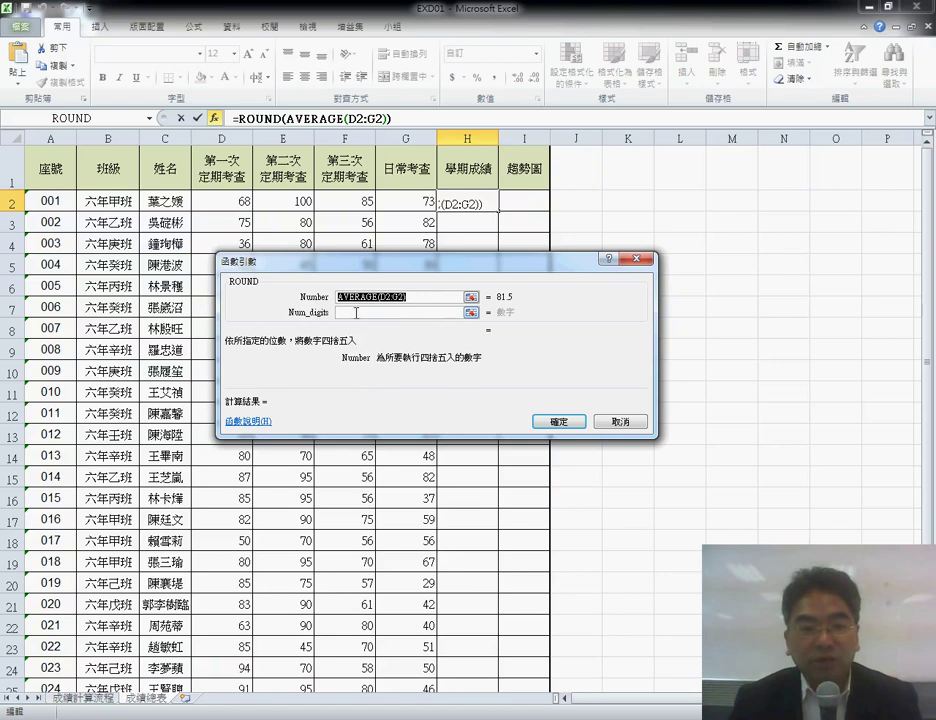
pyautogui.click(351, 312)
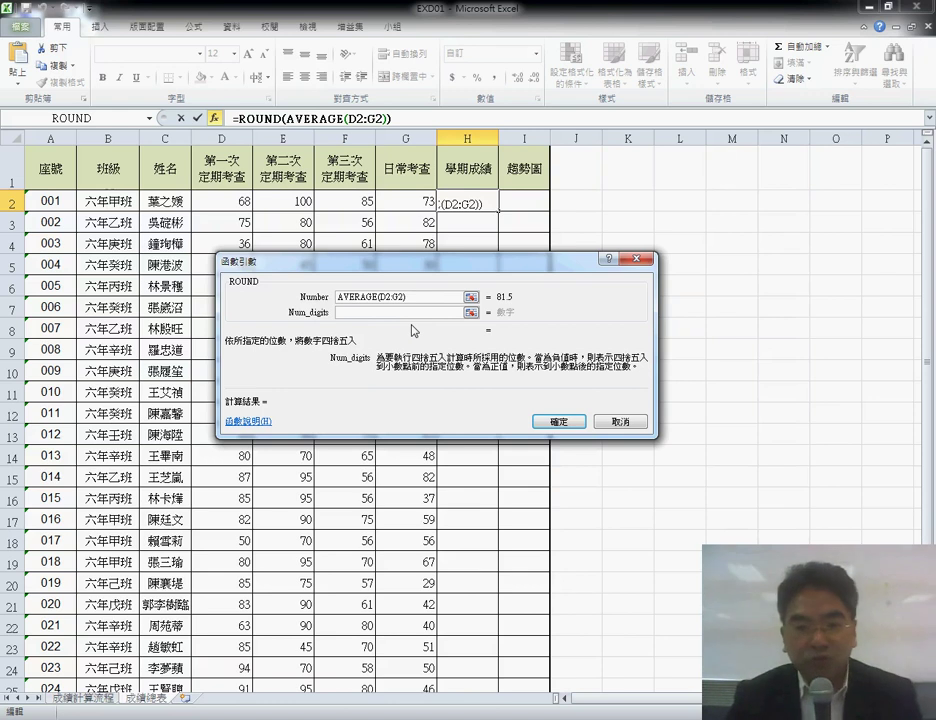
pyautogui.write('0')
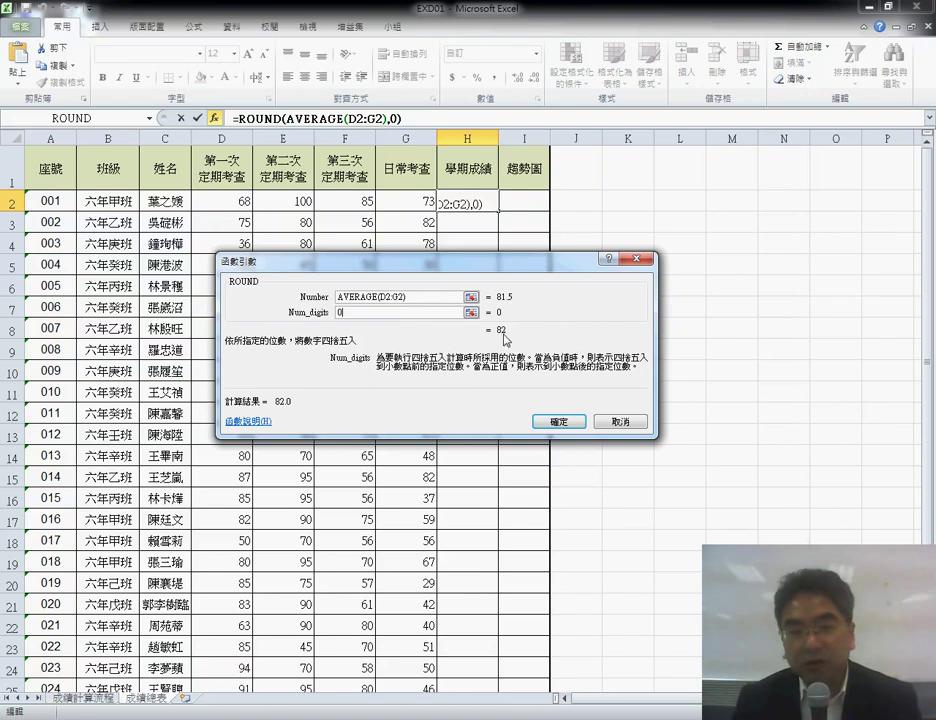
pyautogui.click(558, 420)
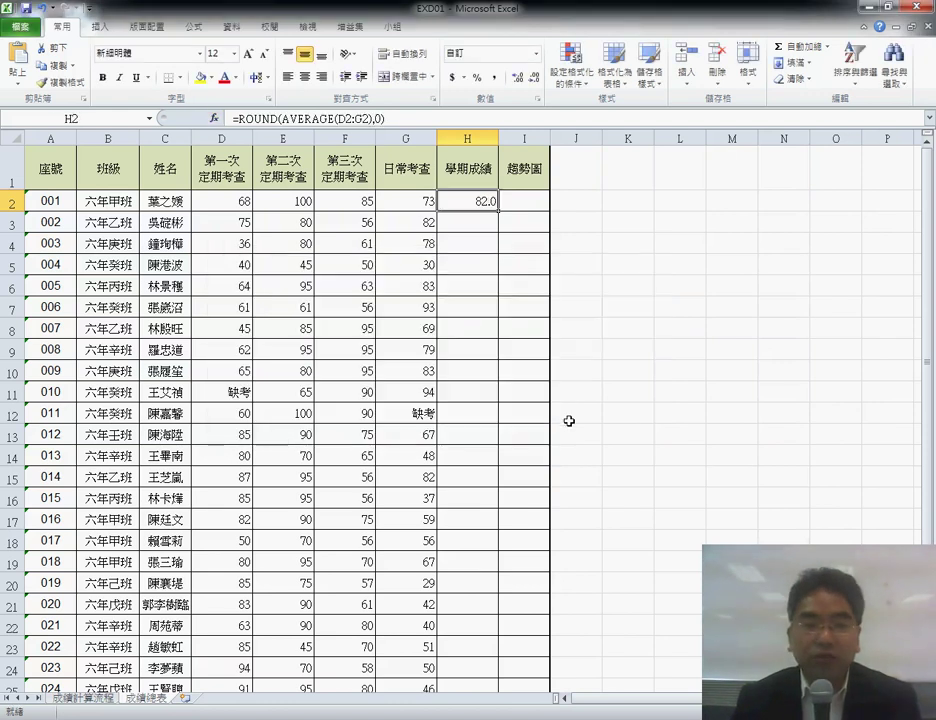
# Step: Fill ROUND(AVERAGE(D2:G2),0) down column H as whole numbers and mark AVERAGE(D2:G2) in the formula
pyautogui.doubleClick(498, 209)
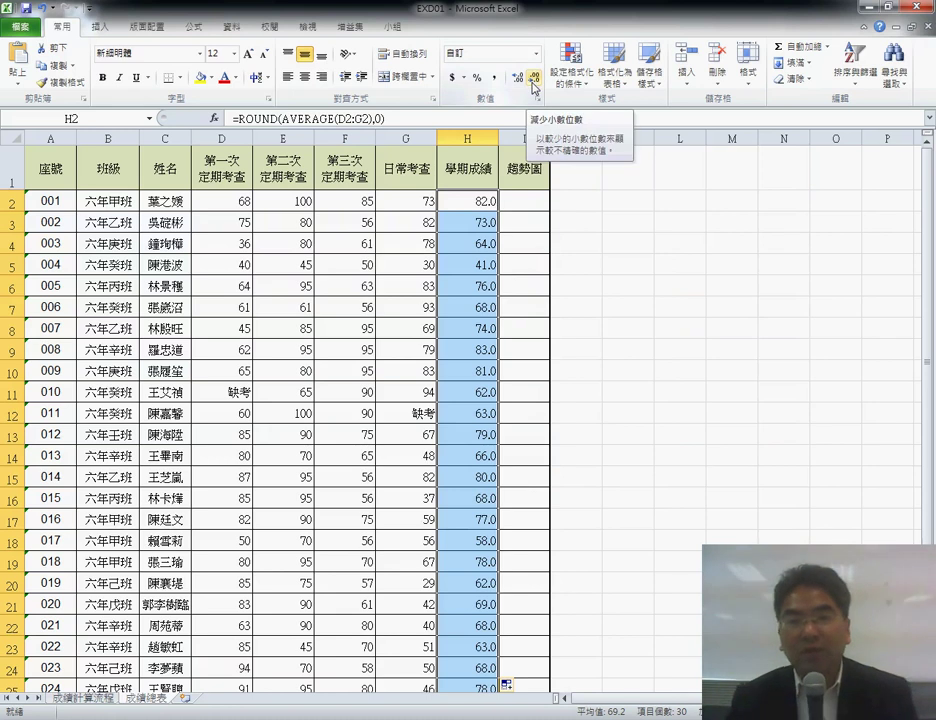
pyautogui.click(534, 80)
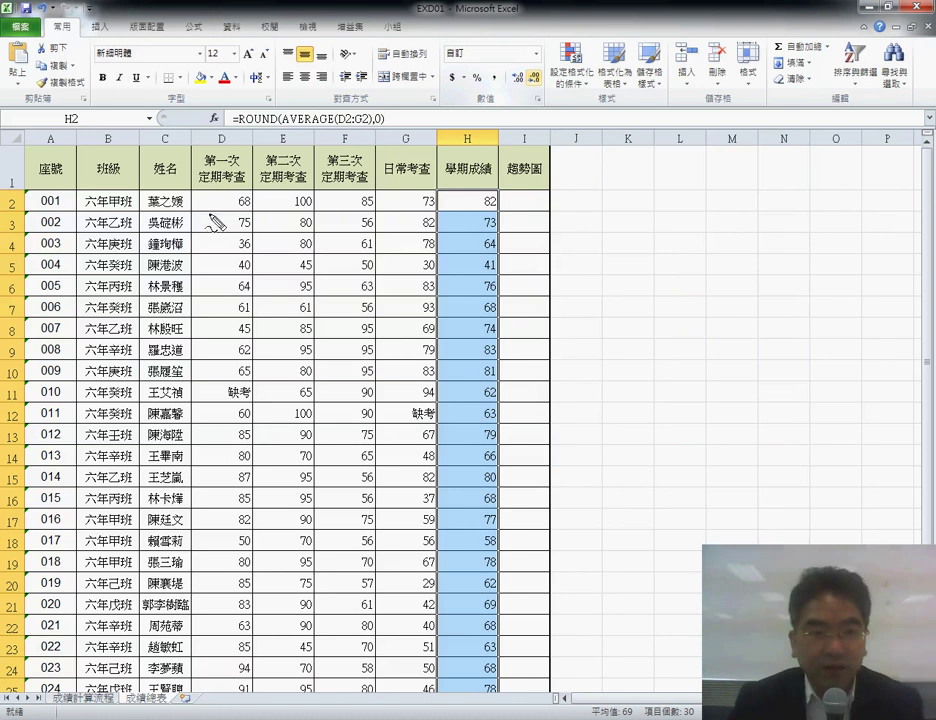
pyautogui.moveTo(232, 128); pyautogui.dragTo(368, 127)
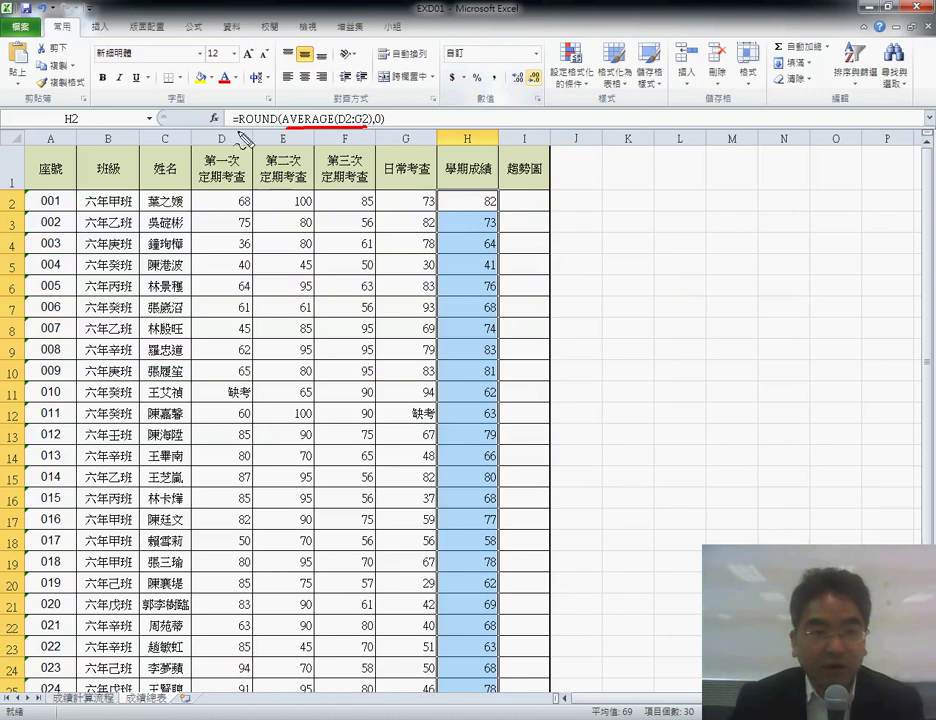
pyautogui.moveTo(287, 121); pyautogui.dragTo(344, 120)
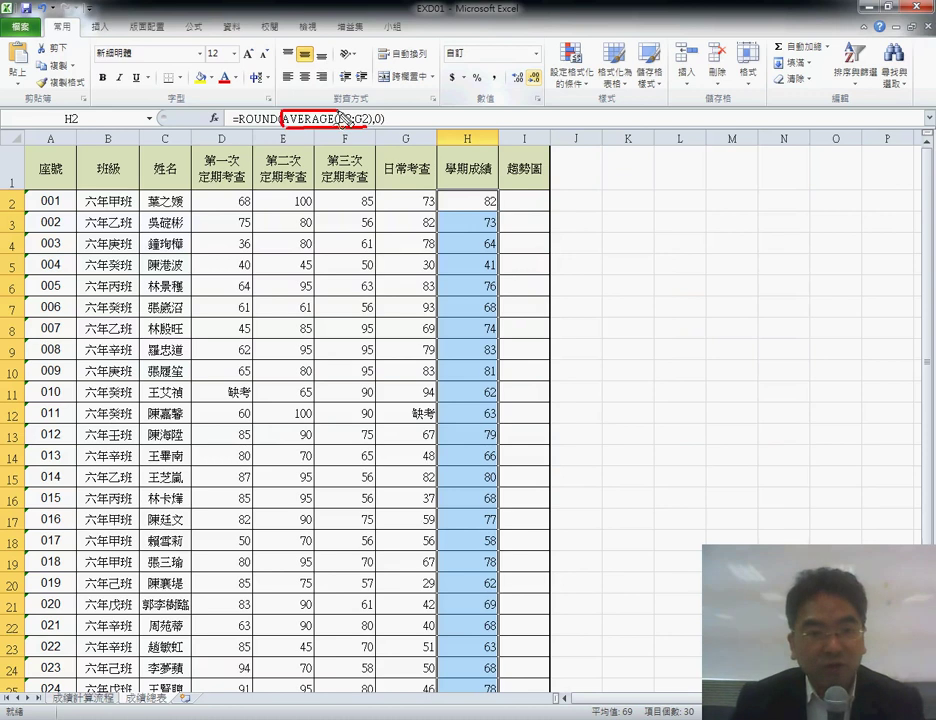
# Step: Finish annotating the formula, clear the ink, and switch to the exam instructions PDF
pyautogui.moveTo(378, 45)
pyautogui.mouseDown()
pyautogui.moveTo(338, 84)
pyautogui.moveTo(330, 108)
pyautogui.mouseUp()
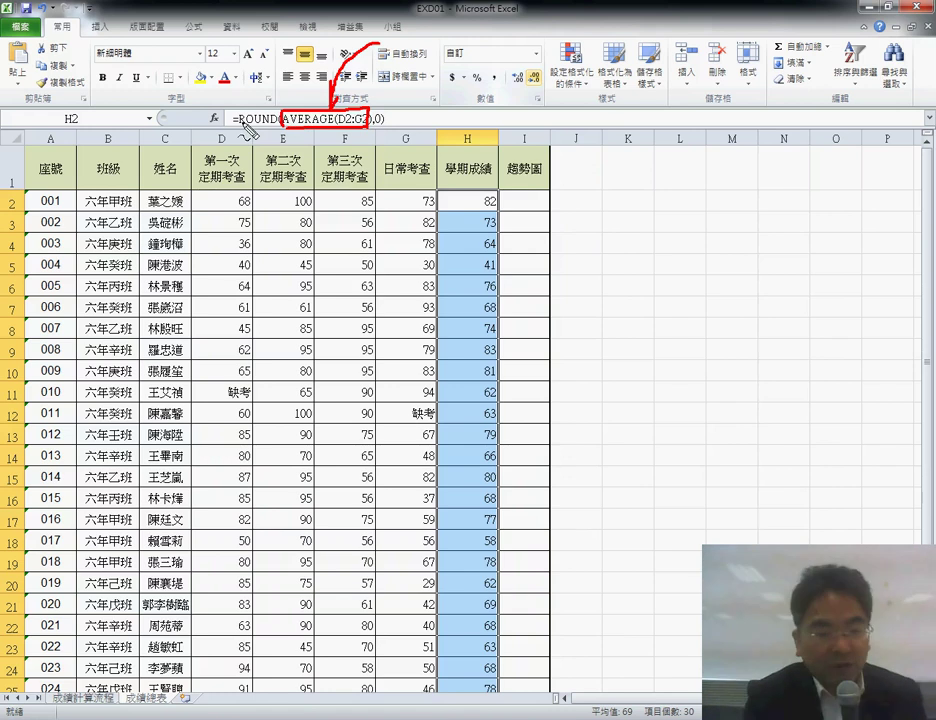
pyautogui.press('Escape')
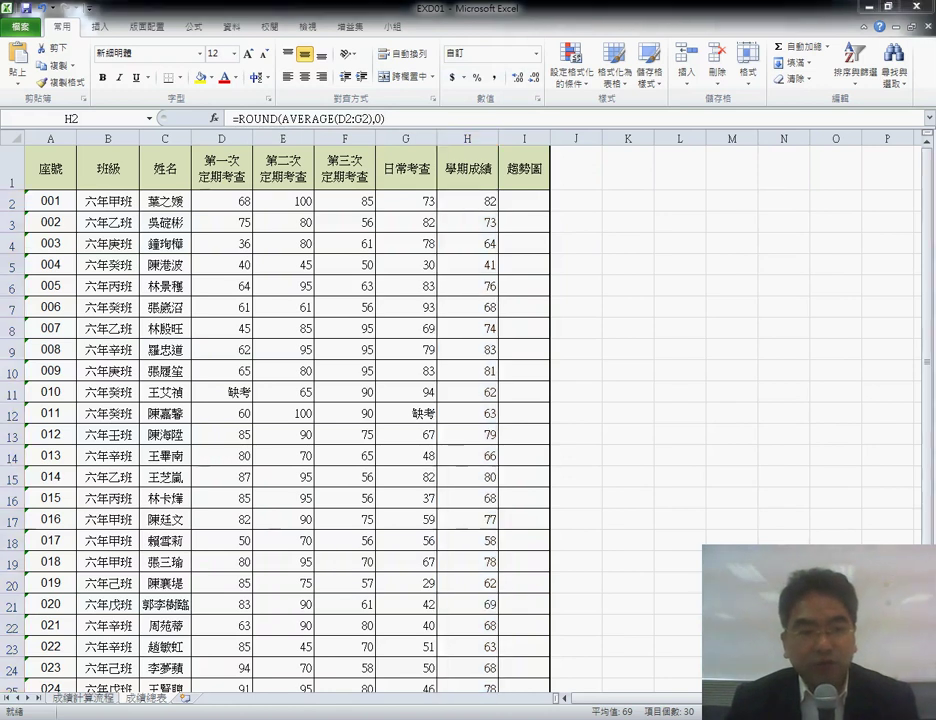
pyautogui.hotkey('alt', 'Tab')
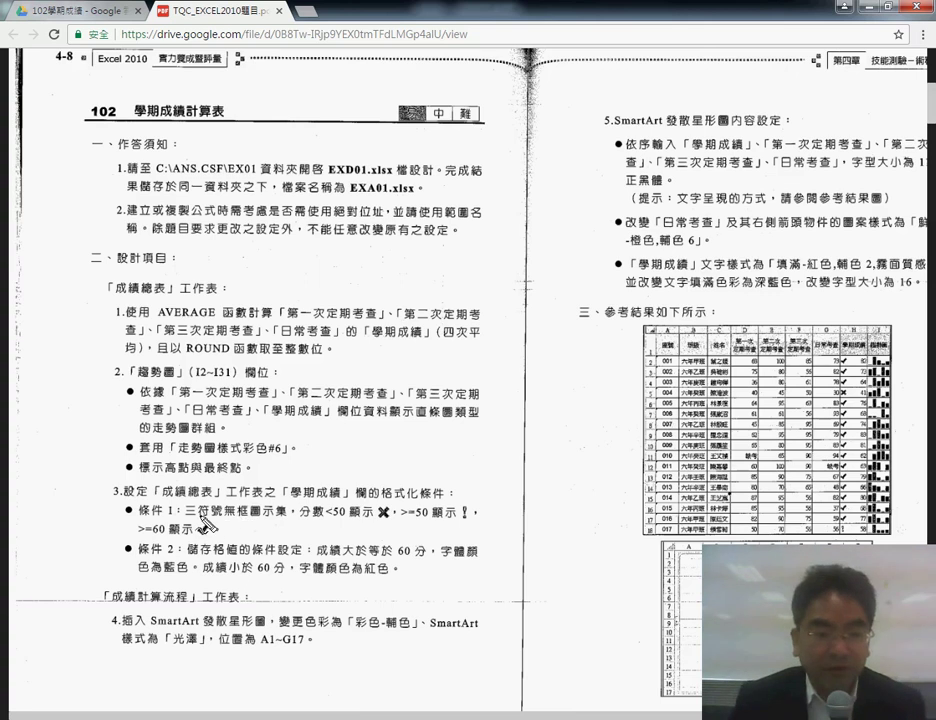
# Step: Underline the 三符號無框圖示集 requirement, clear the ink, and minimize Chrome back to Excel
pyautogui.moveTo(203, 521); pyautogui.dragTo(288, 524)
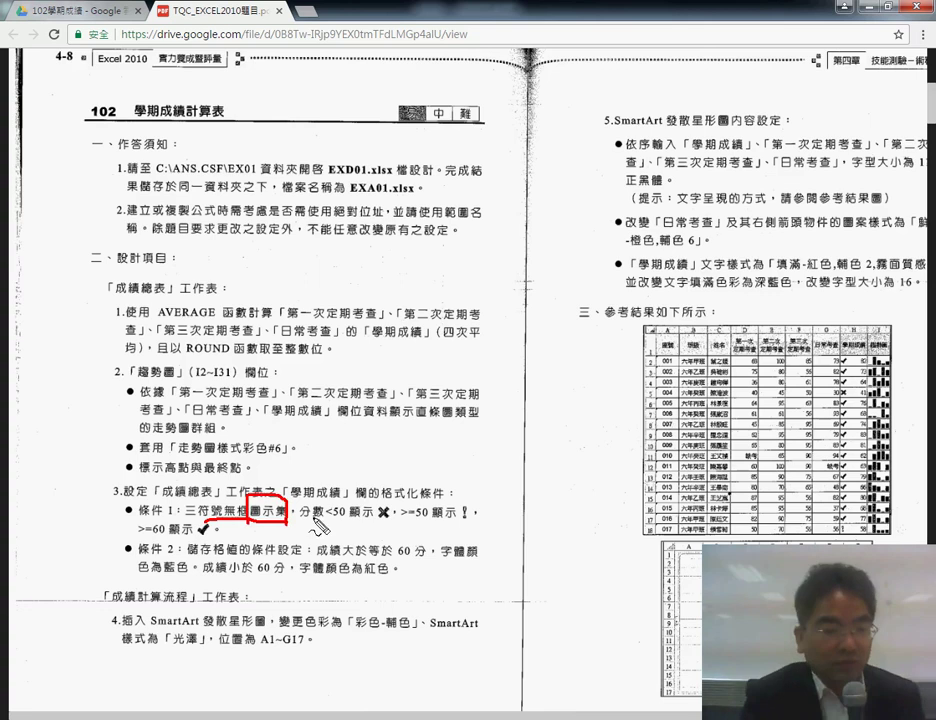
pyautogui.press('Escape')
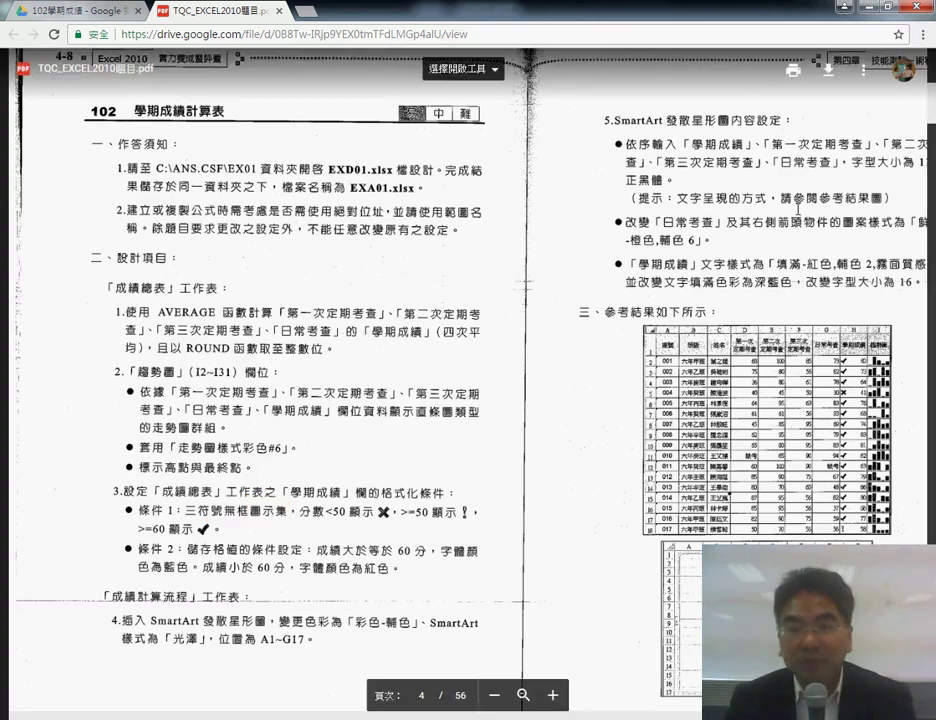
pyautogui.click(851, 7)
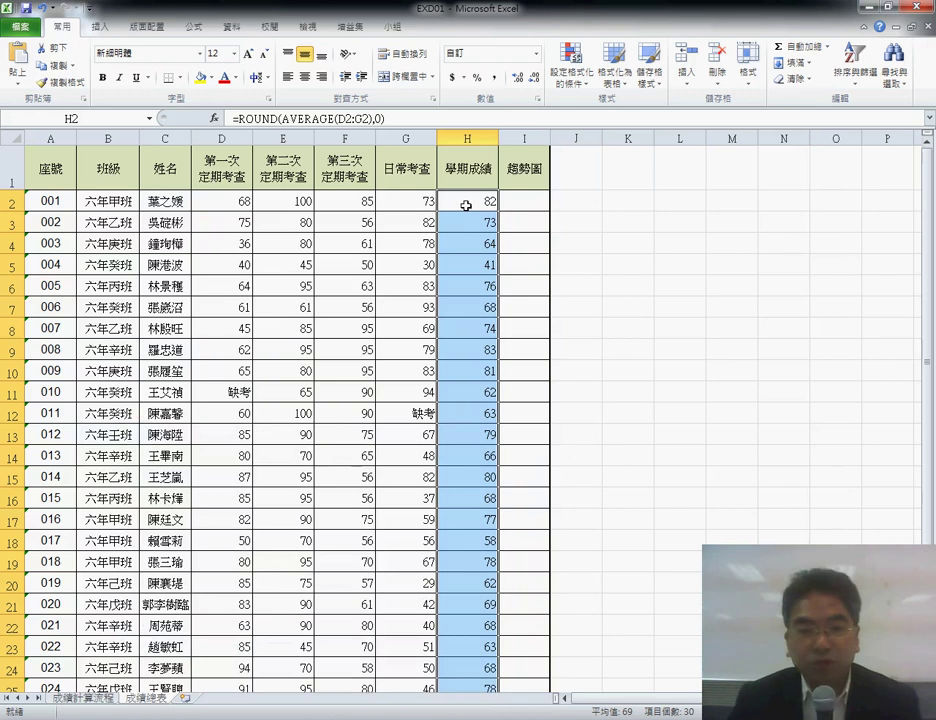
# Step: Select the semester scores H2:H31
pyautogui.scroll(-3, 484, 326)
pyautogui.scroll(3, 483, 328)
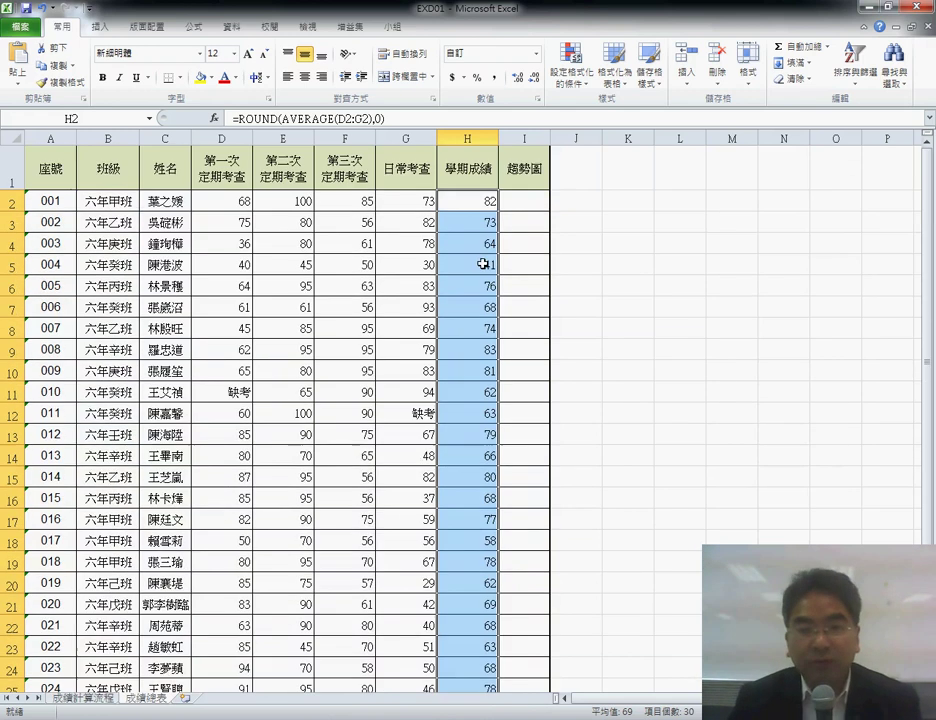
pyautogui.click(483, 202)
pyautogui.moveTo(478, 204); pyautogui.dragTo(471, 665)
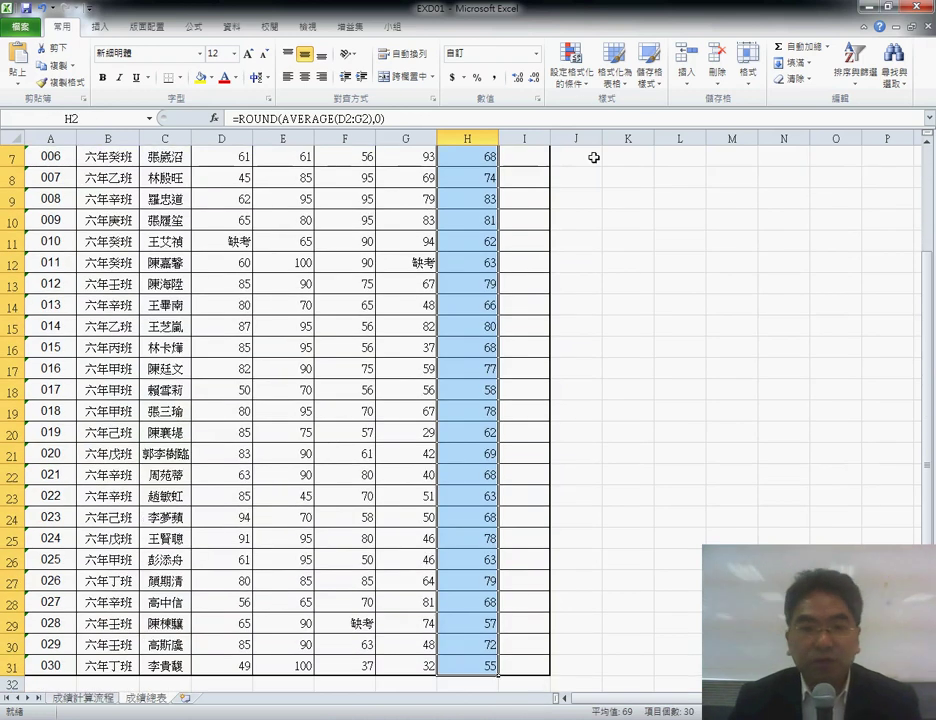
# Step: Show the Conditional Formatting icon sets and point out the check/exclamation/cross set
pyautogui.click(578, 91)
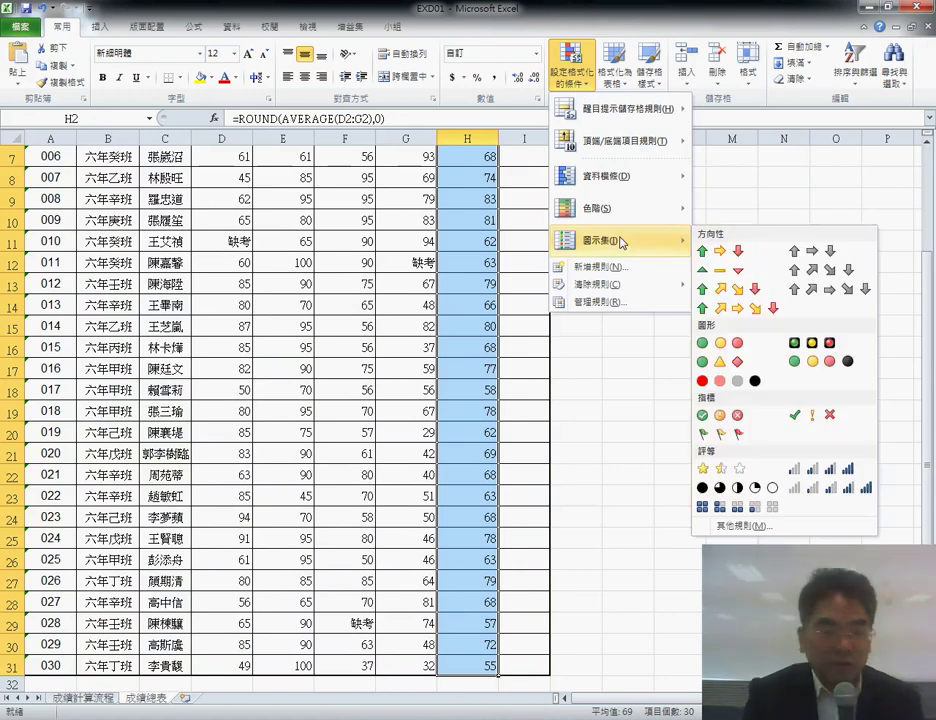
pyautogui.moveTo(610, 241)
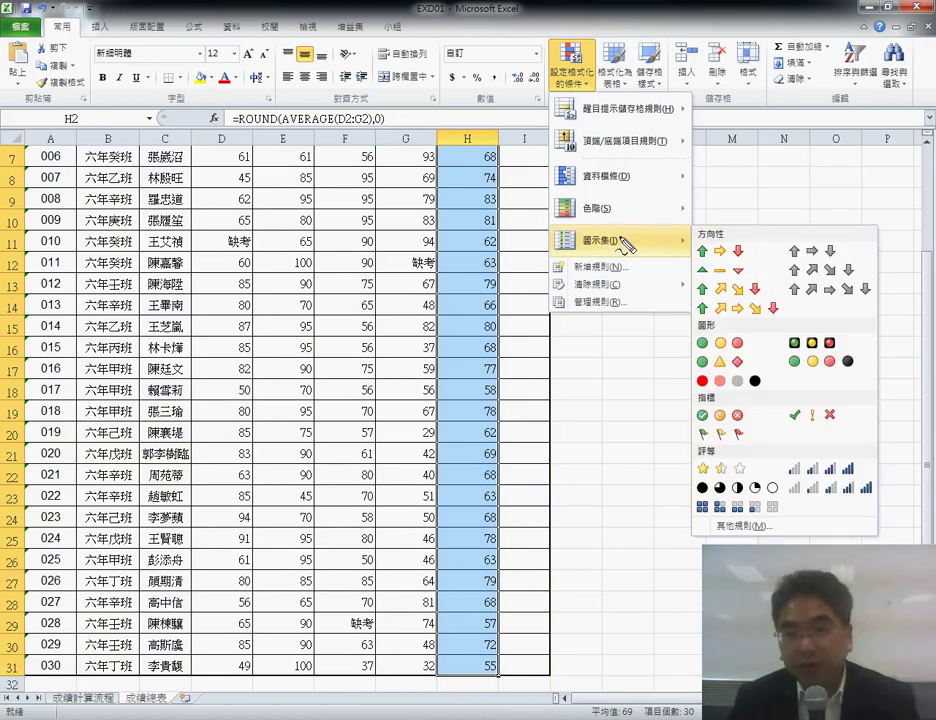
pyautogui.moveTo(560, 38); pyautogui.dragTo(578, 44)
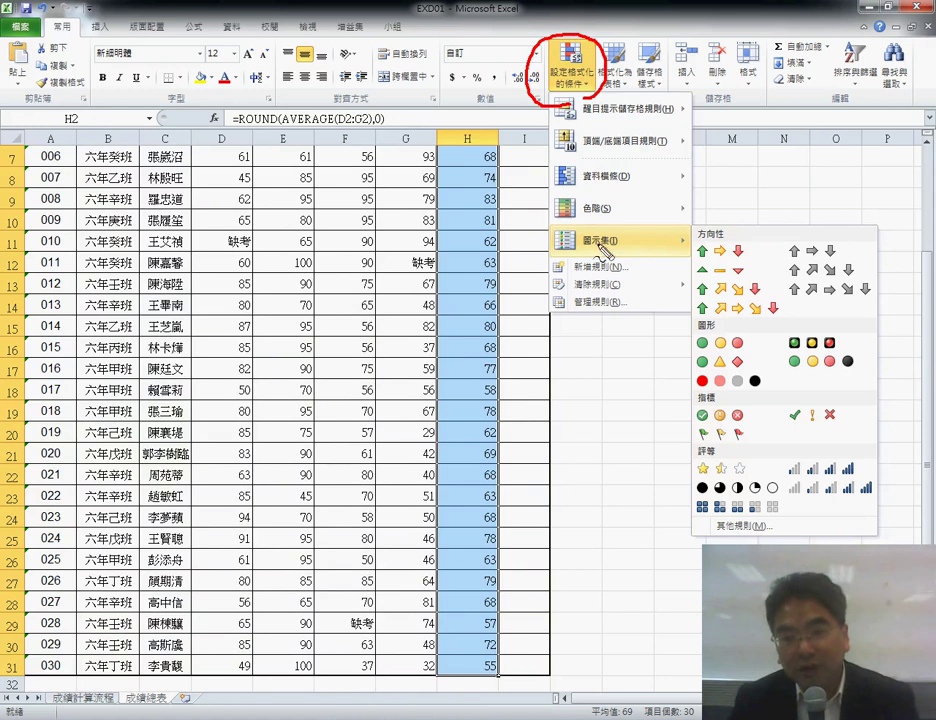
pyautogui.moveTo(615, 220); pyautogui.dragTo(624, 244)
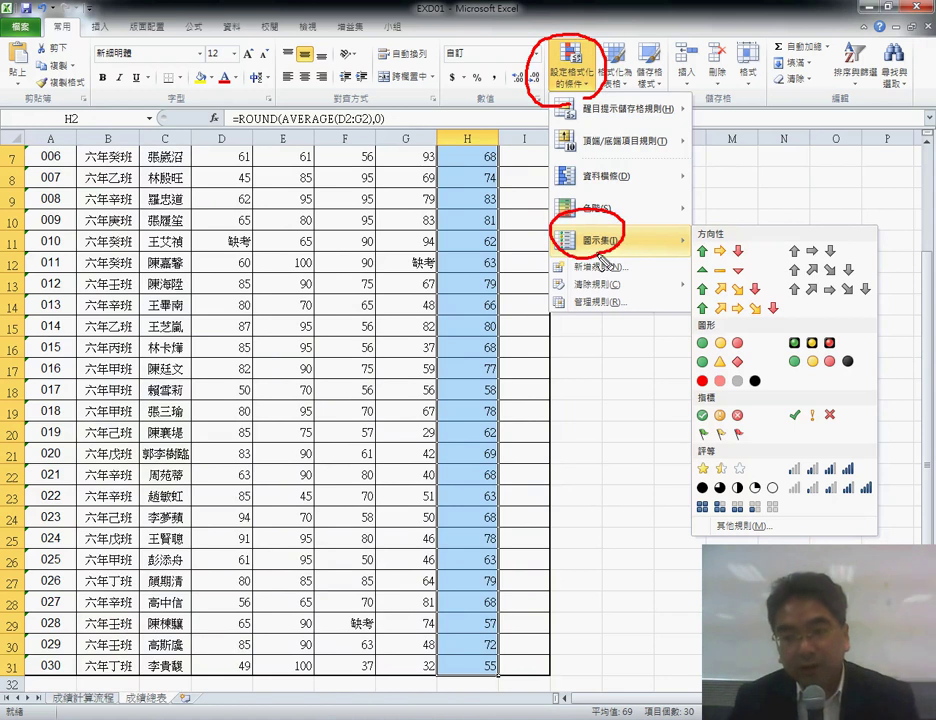
pyautogui.moveTo(803, 437); pyautogui.dragTo(779, 426)
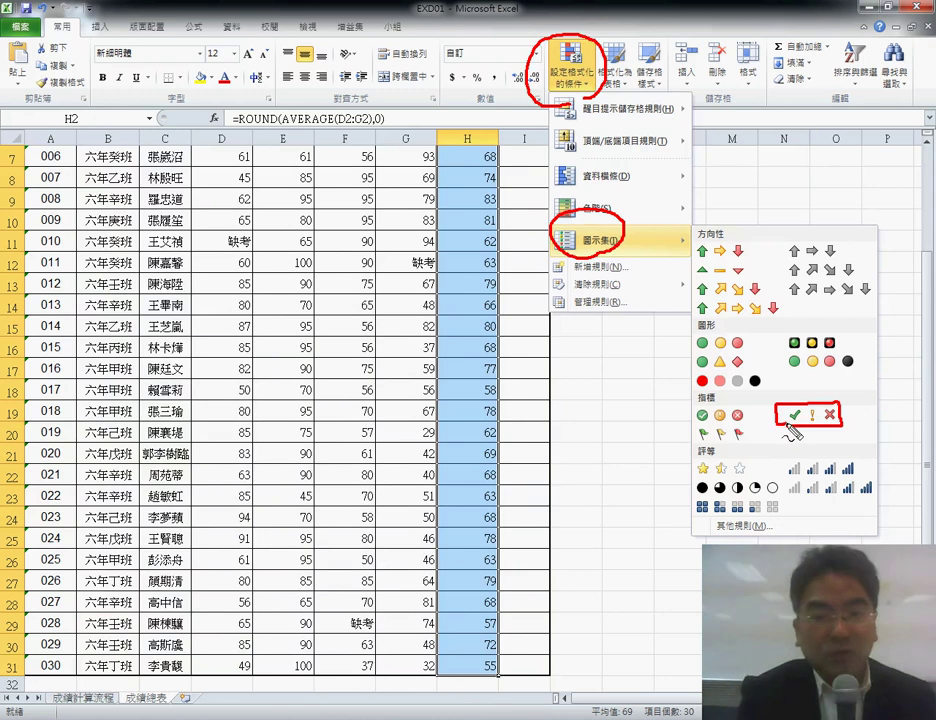
pyautogui.press('Escape')
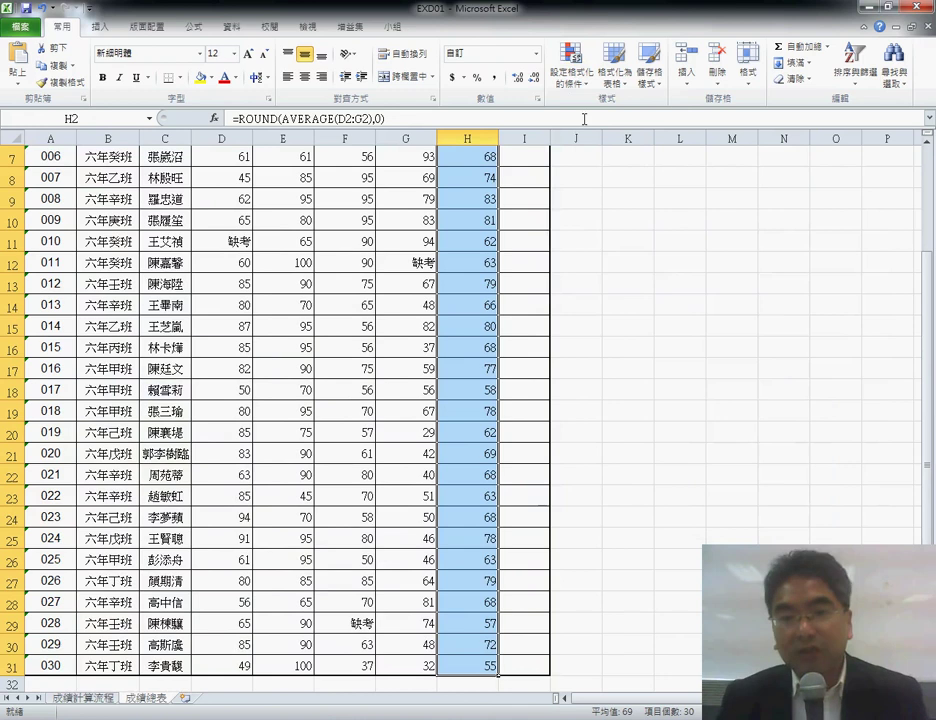
# Step: Bring the icon sets back and mark More Rules as where the three-symbol set is customized
pyautogui.click(570, 65)
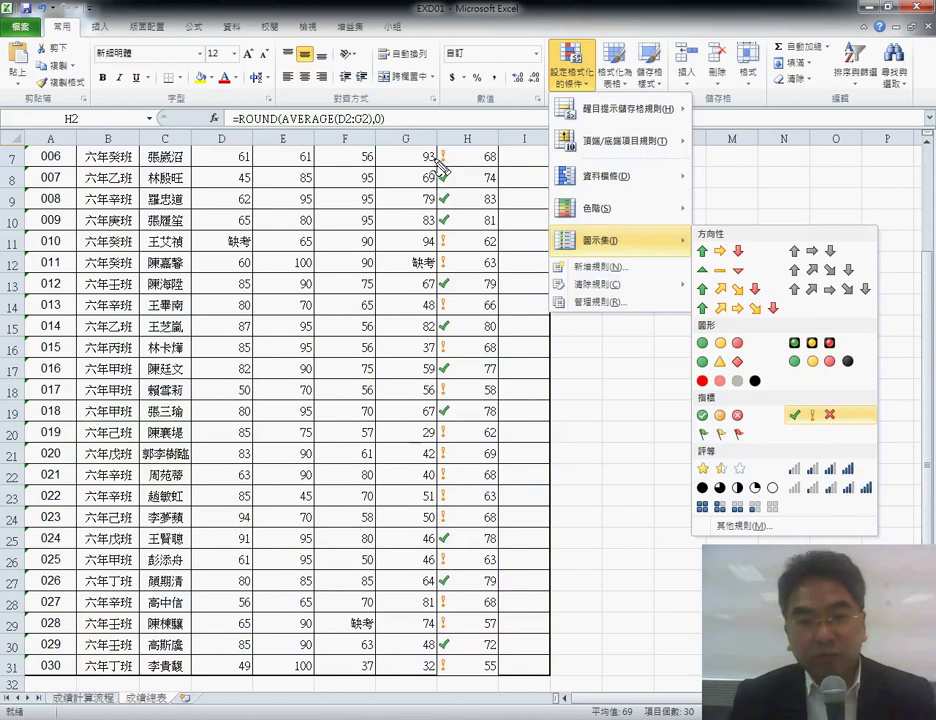
pyautogui.moveTo(496, 174)
pyautogui.mouseDown()
pyautogui.moveTo(439, 176)
pyautogui.moveTo(501, 170)
pyautogui.mouseUp()
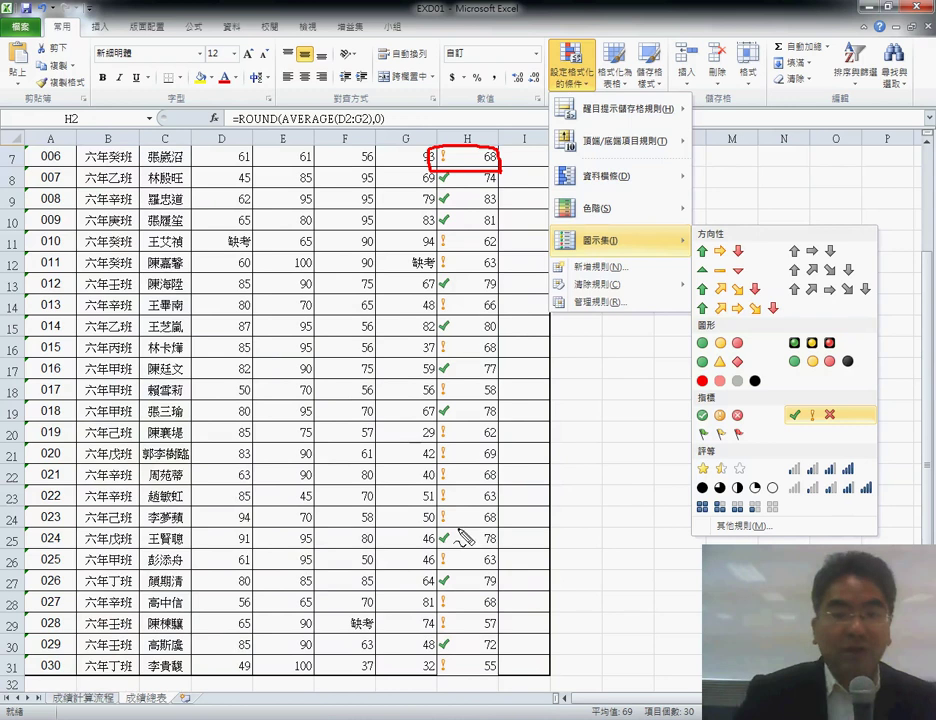
pyautogui.moveTo(608, 265)
pyautogui.mouseDown()
pyautogui.moveTo(583, 229)
pyautogui.moveTo(608, 266)
pyautogui.mouseUp()
pyautogui.moveTo(775, 515)
pyautogui.mouseDown()
pyautogui.moveTo(705, 532)
pyautogui.moveTo(748, 540)
pyautogui.mouseUp()
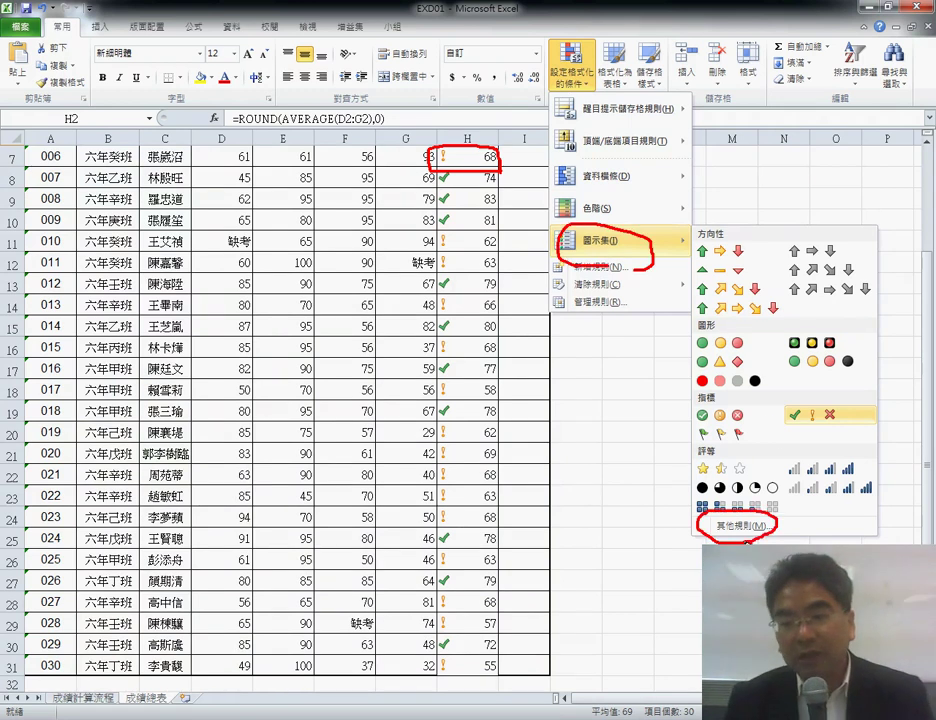
pyautogui.moveTo(800, 404); pyautogui.dragTo(850, 412)
pyautogui.moveTo(800, 432); pyautogui.dragTo(760, 508)
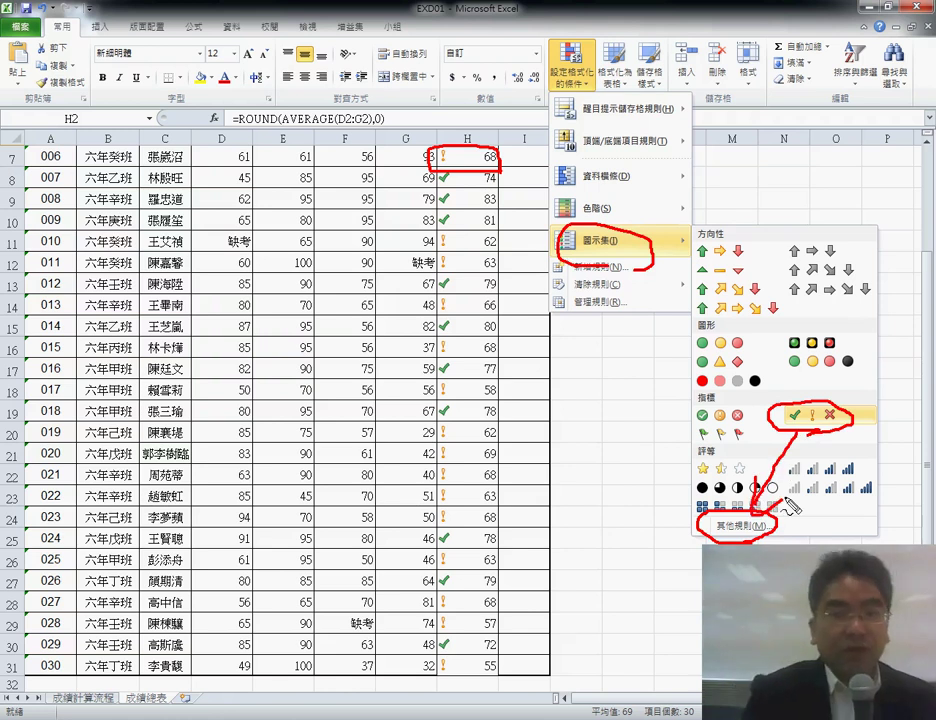
pyautogui.press('Escape')
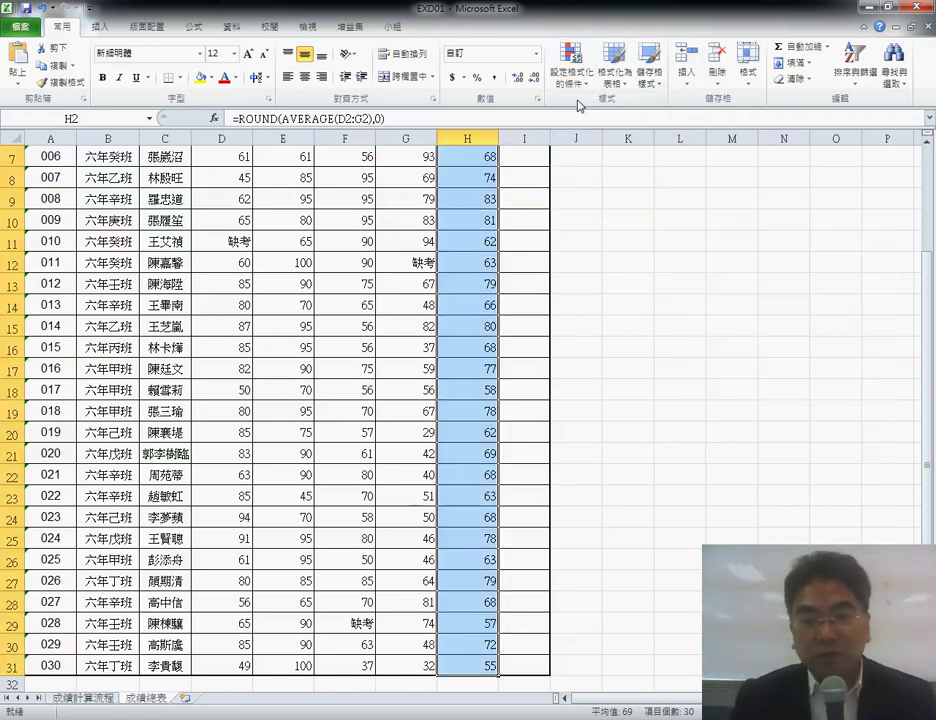
pyautogui.click(571, 68)
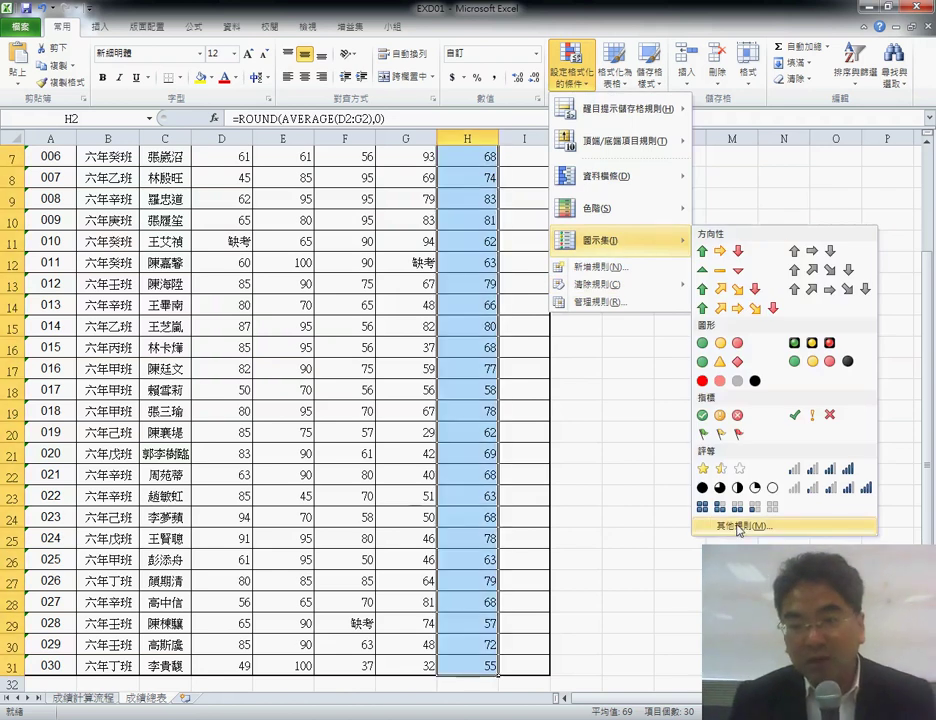
# Step: Start a custom icon-set rule using the cross, exclamation, check icon style
pyautogui.click(738, 527)
pyautogui.moveTo(476, 218); pyautogui.dragTo(751, 143)
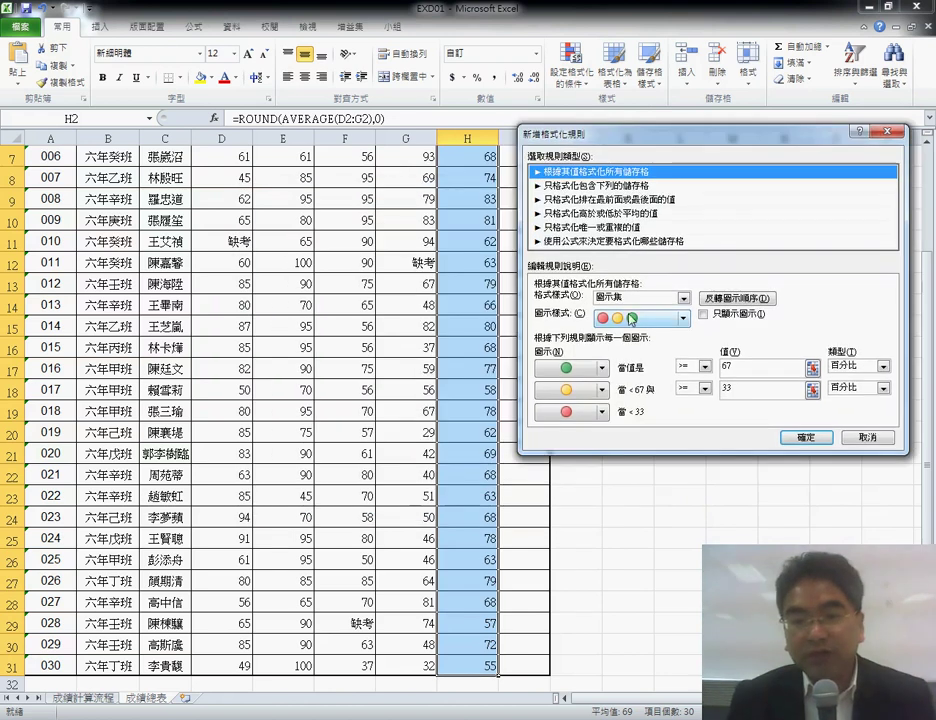
pyautogui.click(685, 318)
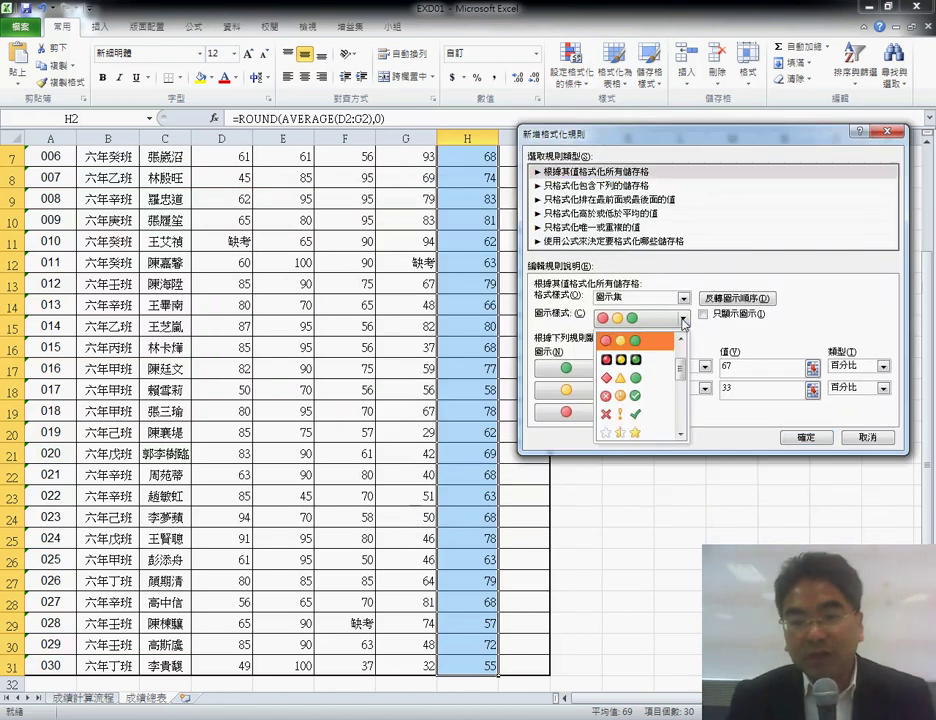
pyautogui.click(630, 418)
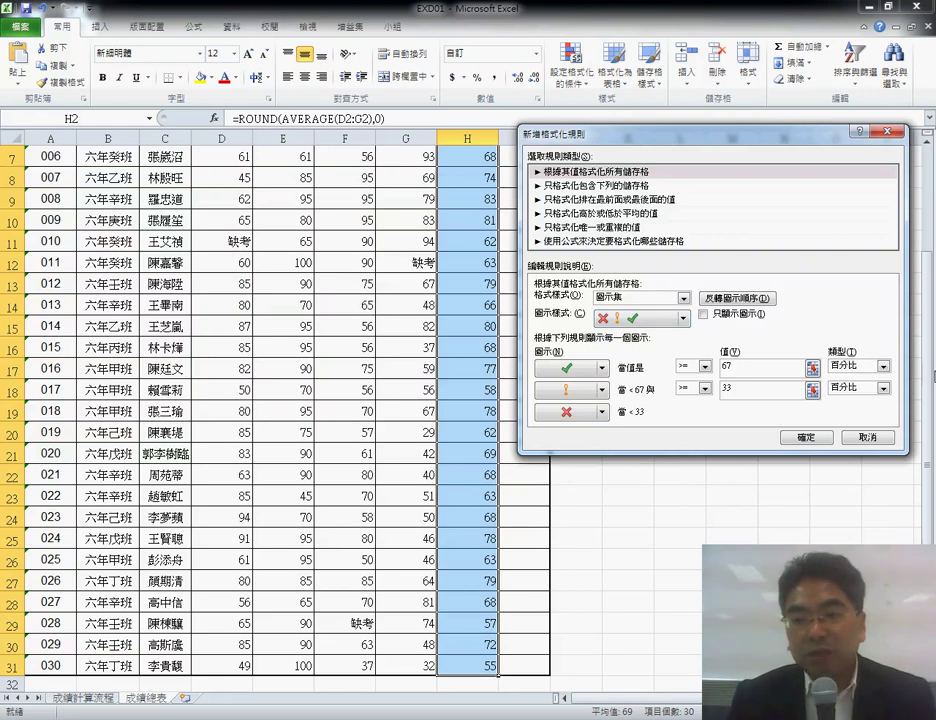
# Step: Set the check threshold to Number 60 and the second threshold to 50, then apply
pyautogui.click(848, 367)
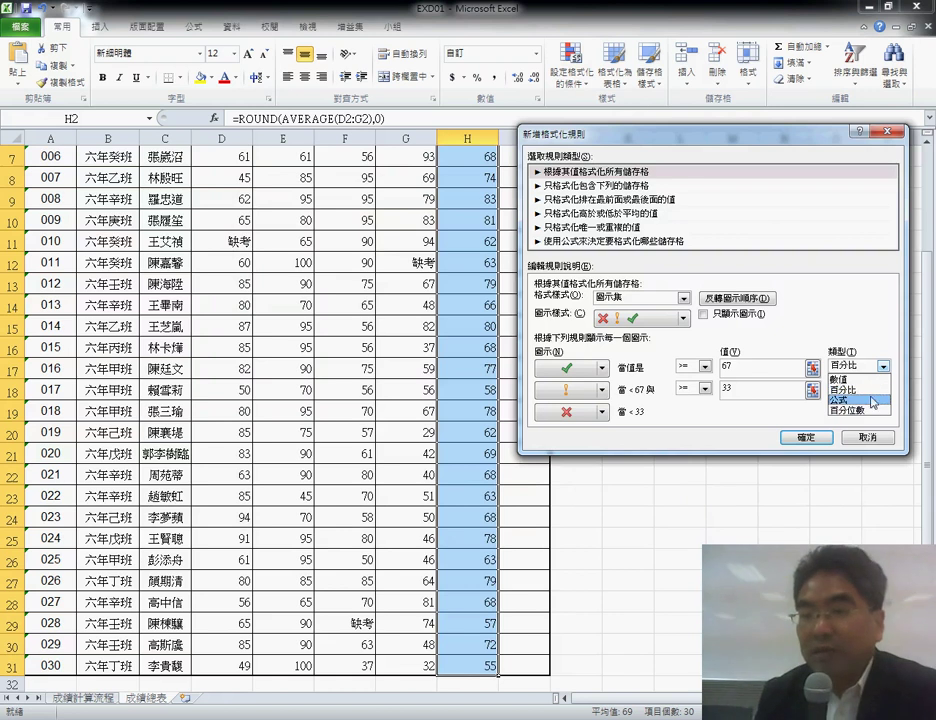
pyautogui.click(845, 378)
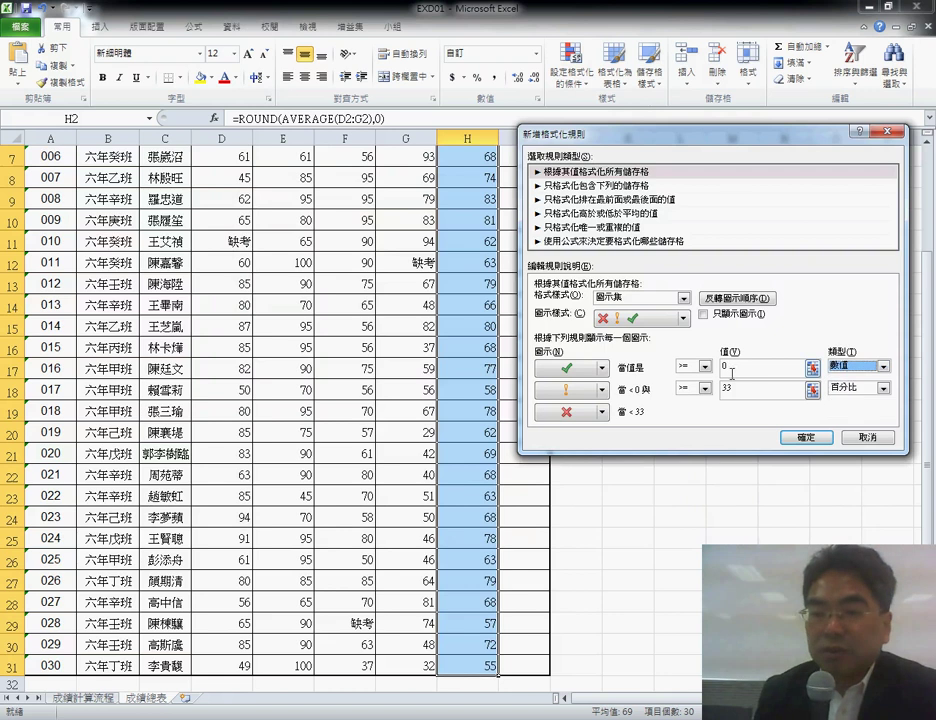
pyautogui.click(732, 374)
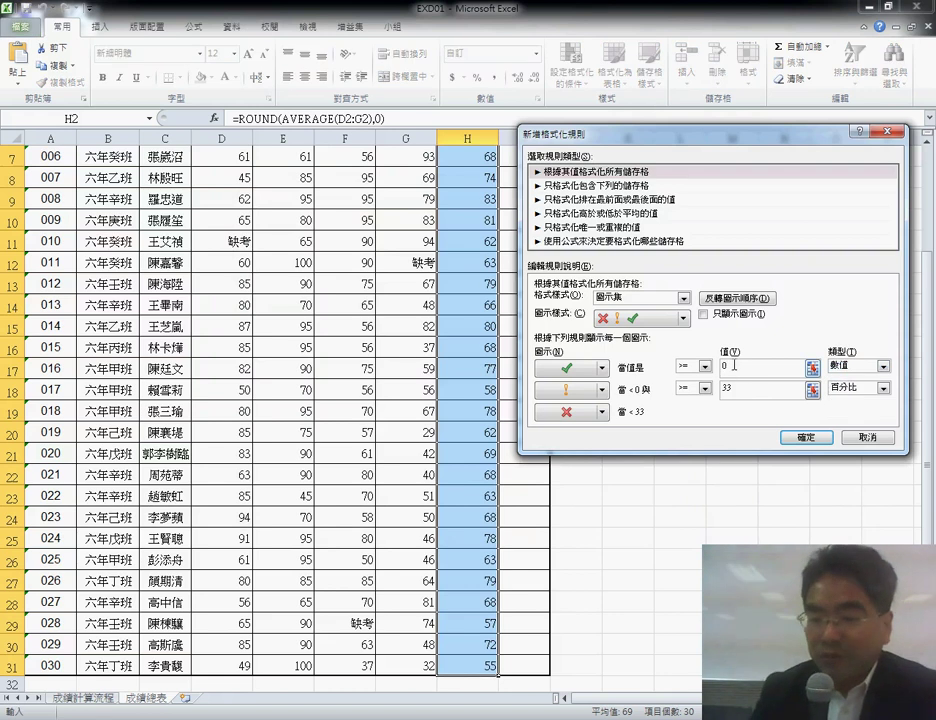
pyautogui.press('BackSpace')
pyautogui.write('60')
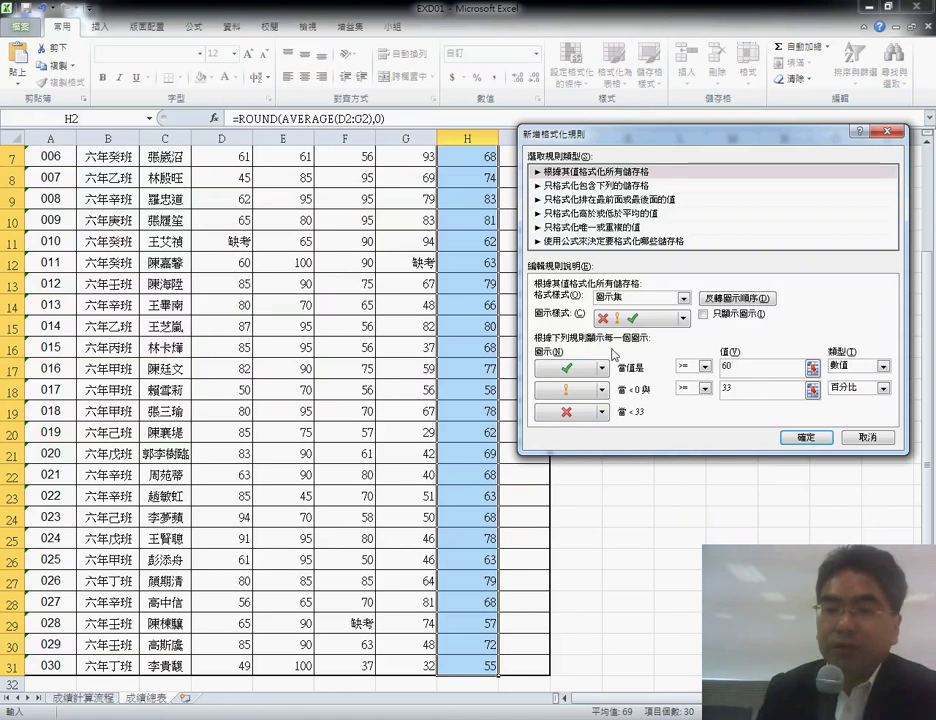
pyautogui.doubleClick(748, 389)
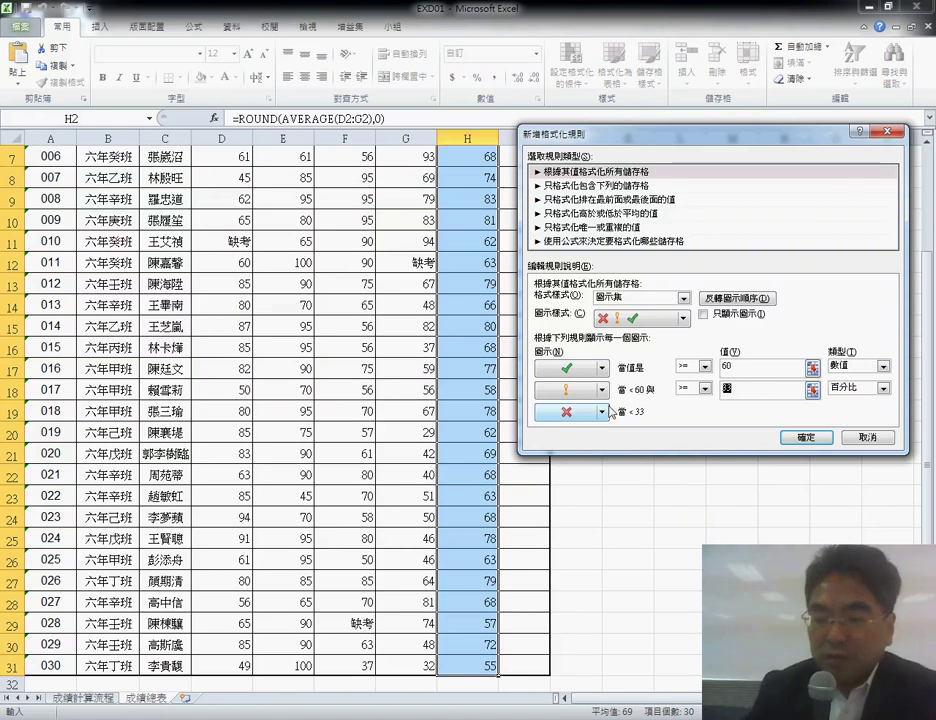
pyautogui.write('50')
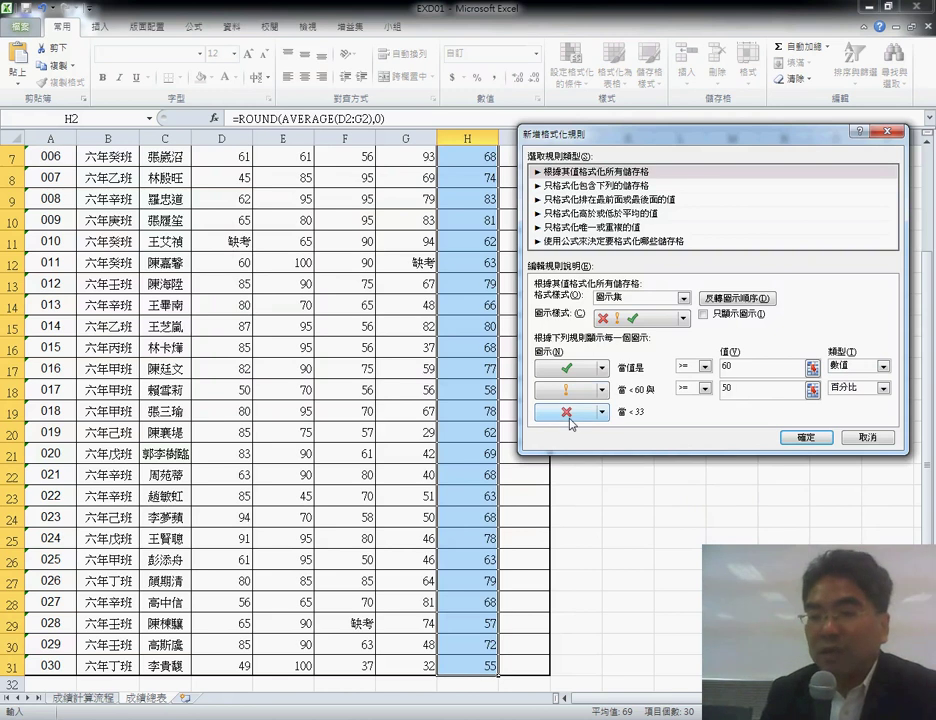
pyautogui.click(810, 437)
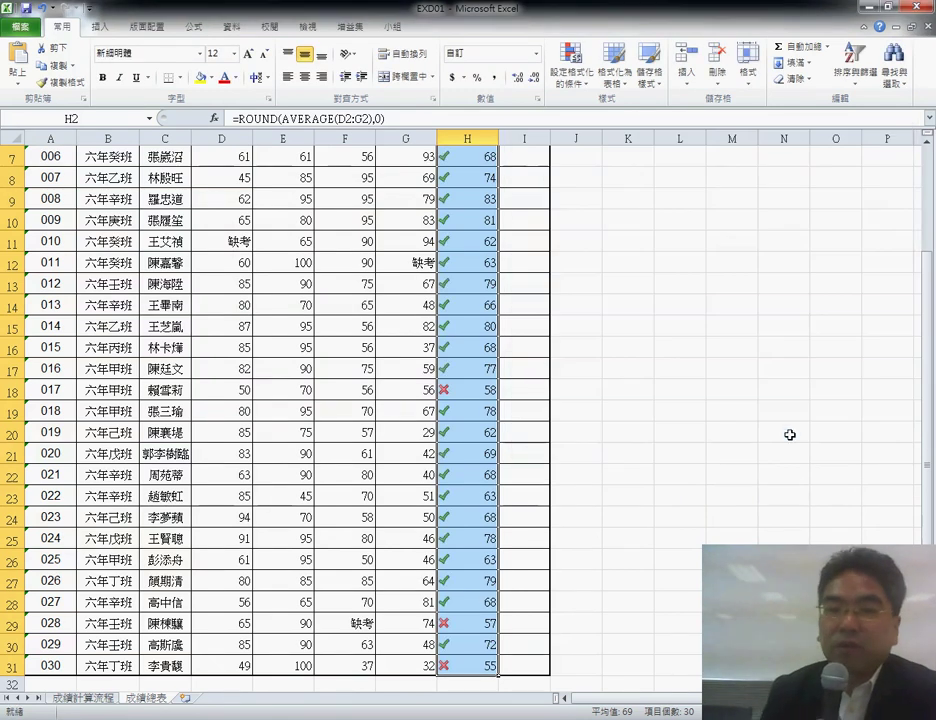
# Step: Scroll through column H to review the applied icons
pyautogui.scroll(2, 535, 385)
pyautogui.scroll(-1, 539, 381)
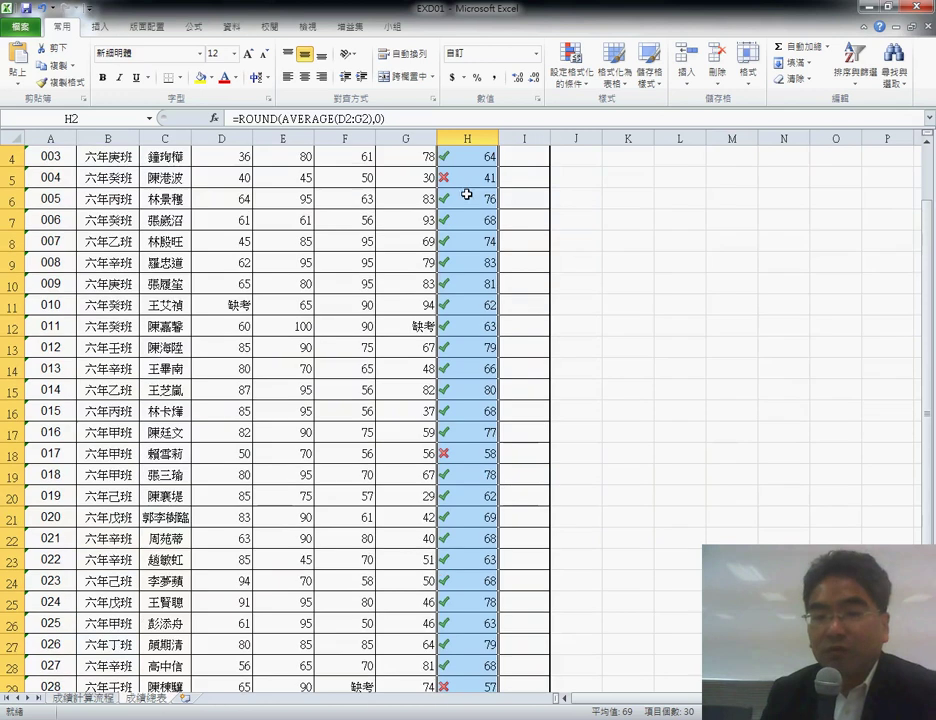
pyautogui.scroll(-1, 560, 451)
pyautogui.scroll(-2, 562, 454)
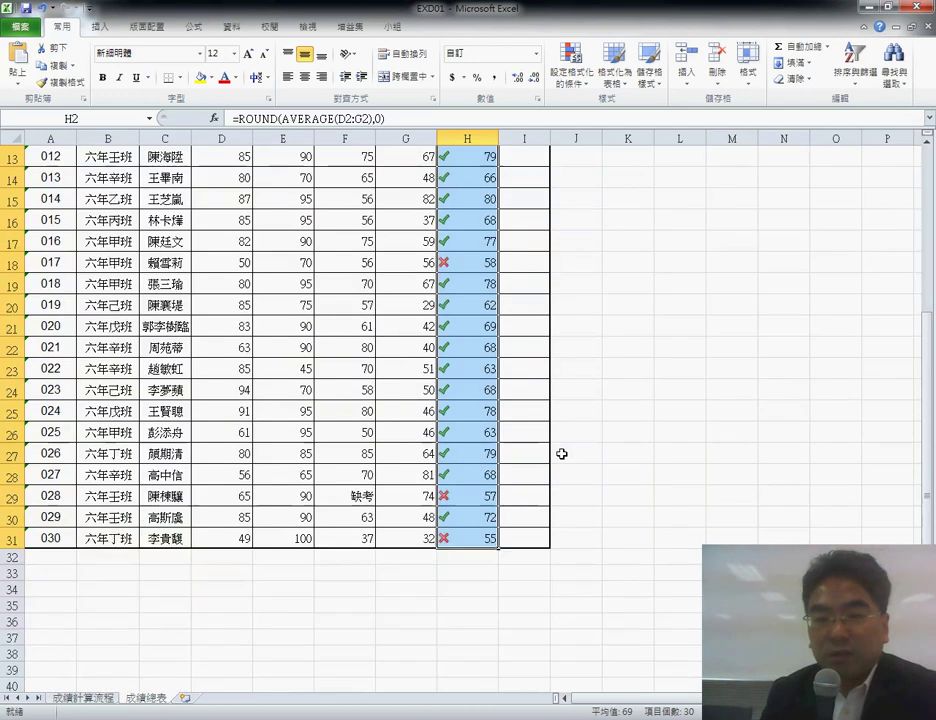
pyautogui.scroll(1, 562, 454)
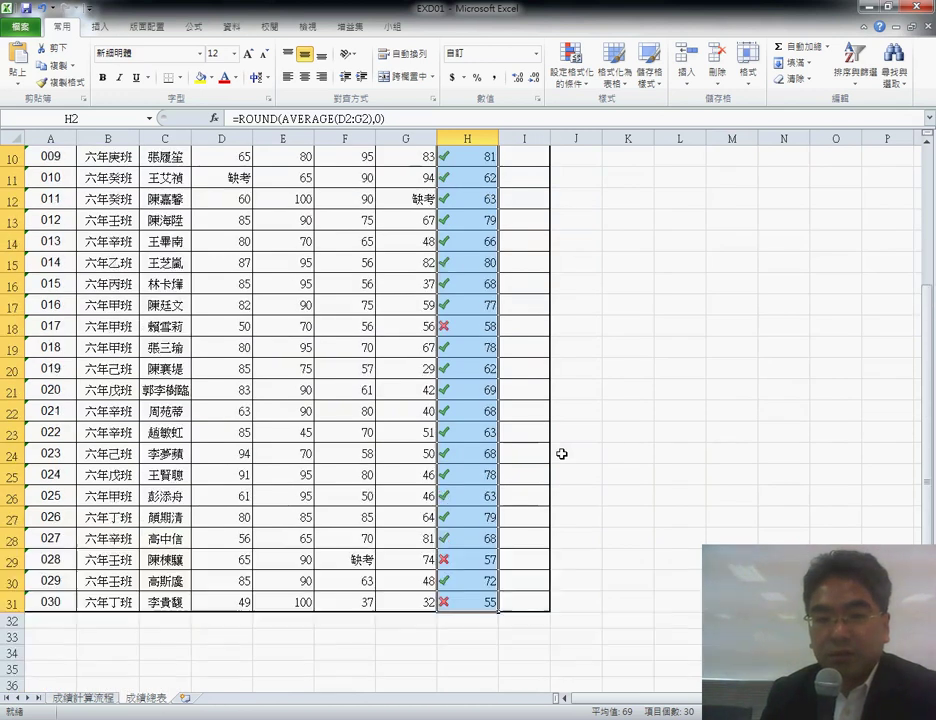
pyautogui.scroll(3, 532, 416)
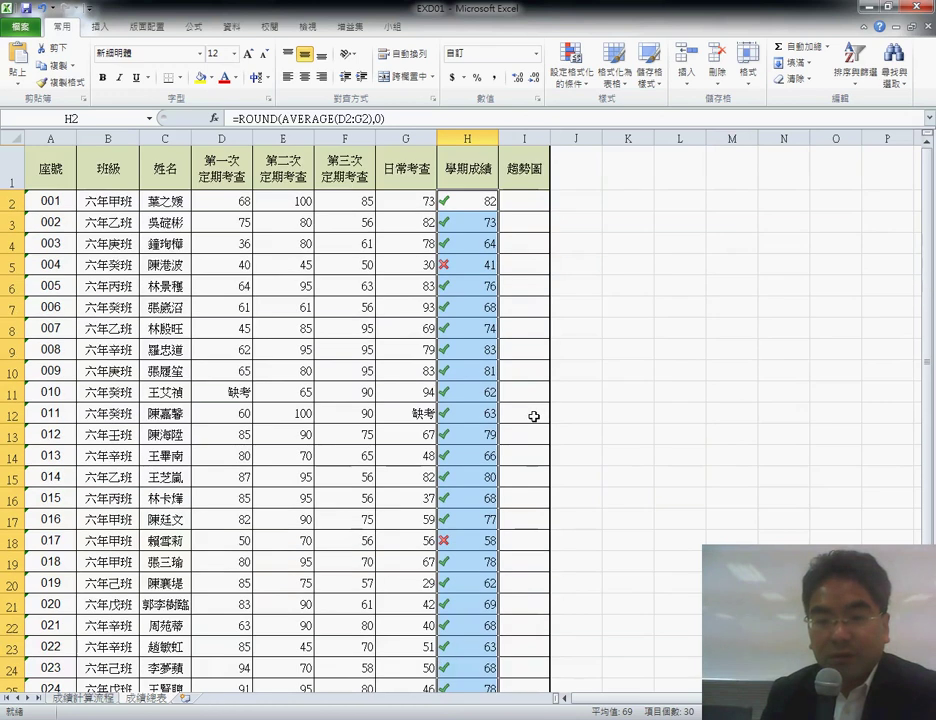
# Step: Start a new icon-set rule via More Rules with the cross, exclamation, check style
pyautogui.click(571, 65)
pyautogui.moveTo(620, 240)
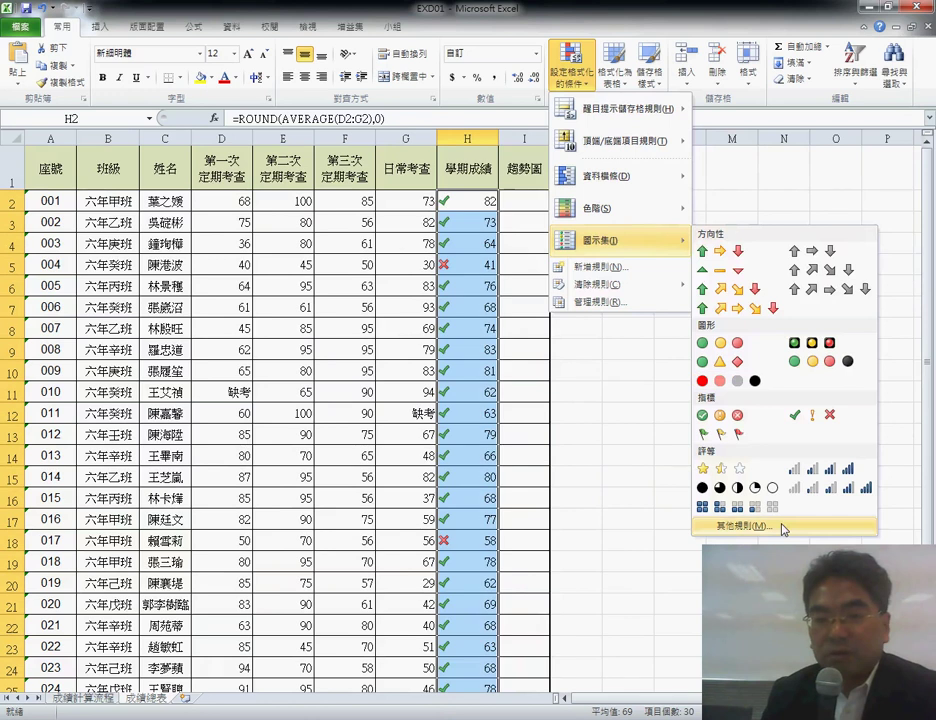
pyautogui.click(779, 525)
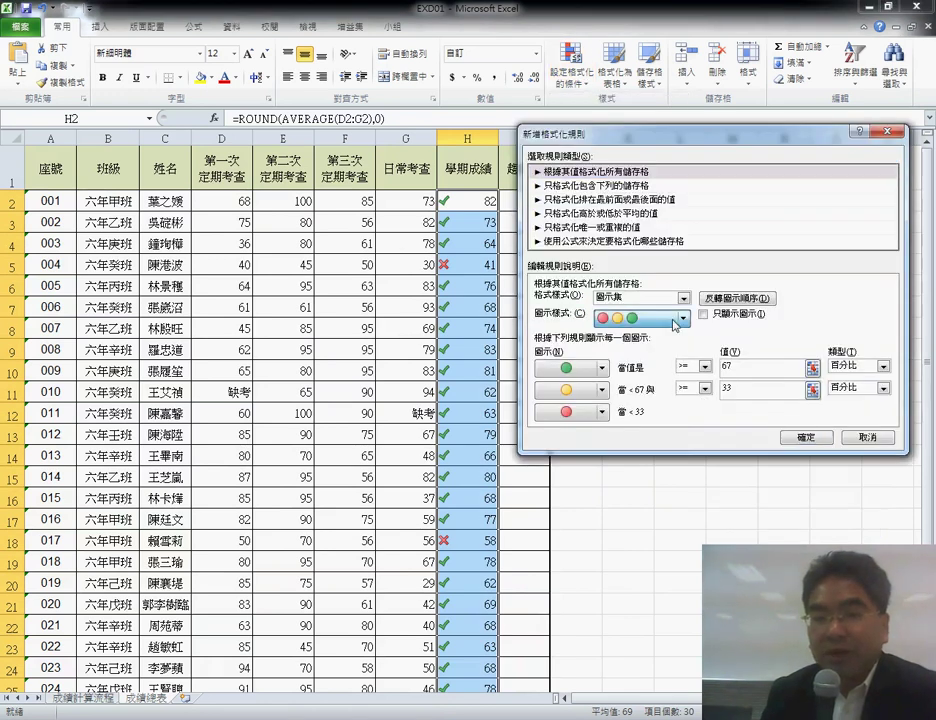
pyautogui.click(683, 318)
pyautogui.click(658, 422)
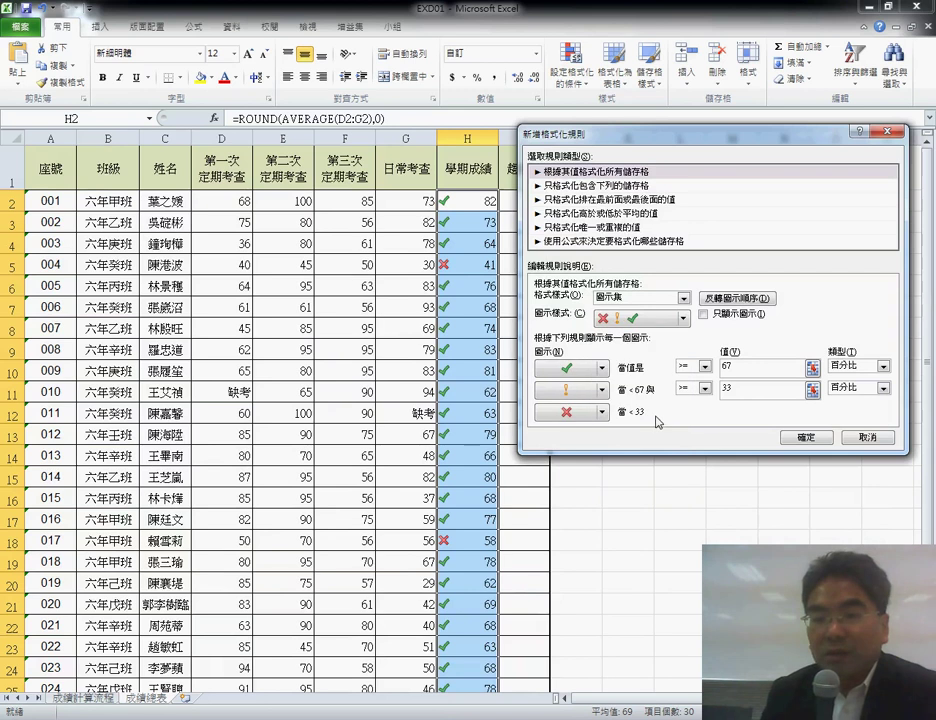
# Step: Set both threshold types to Number with values 60 and 50, and confirm the rule
pyautogui.click(882, 366)
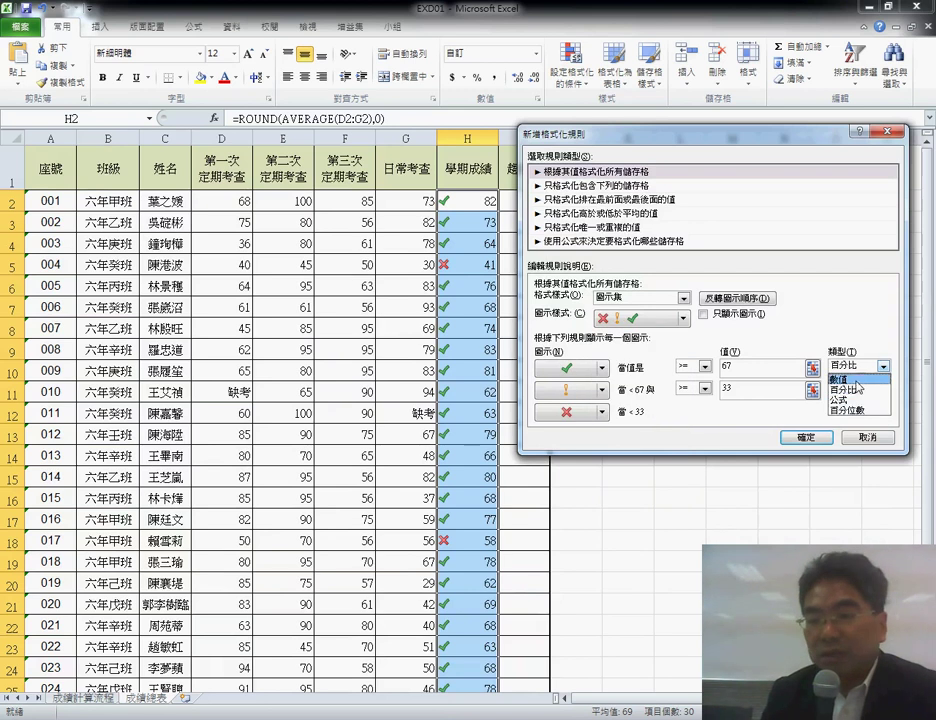
pyautogui.click(845, 379)
pyautogui.click(852, 388)
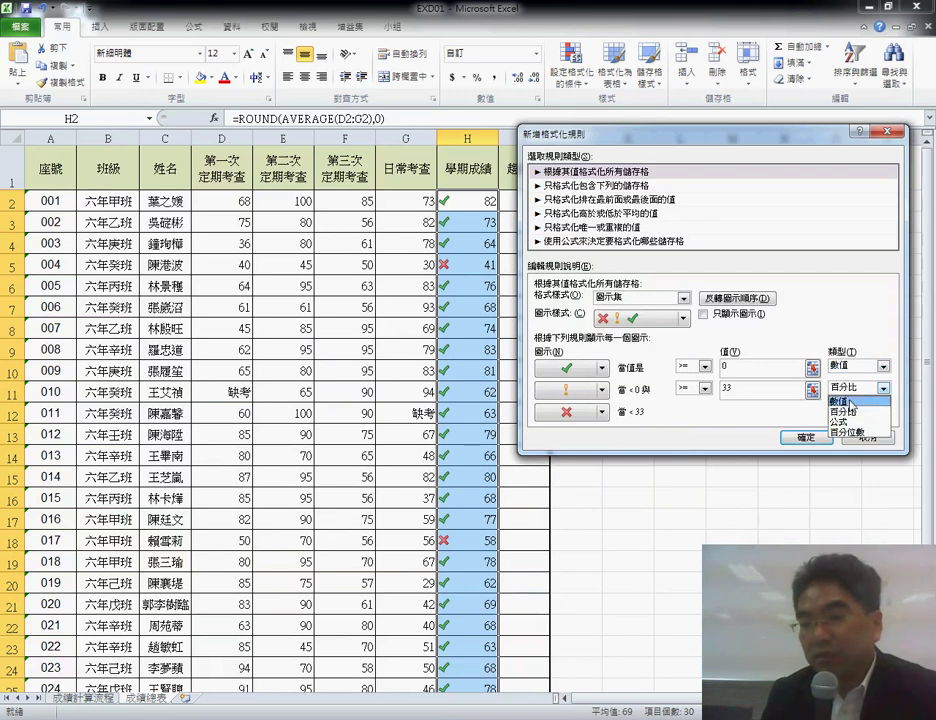
pyautogui.click(840, 400)
pyautogui.click(722, 368)
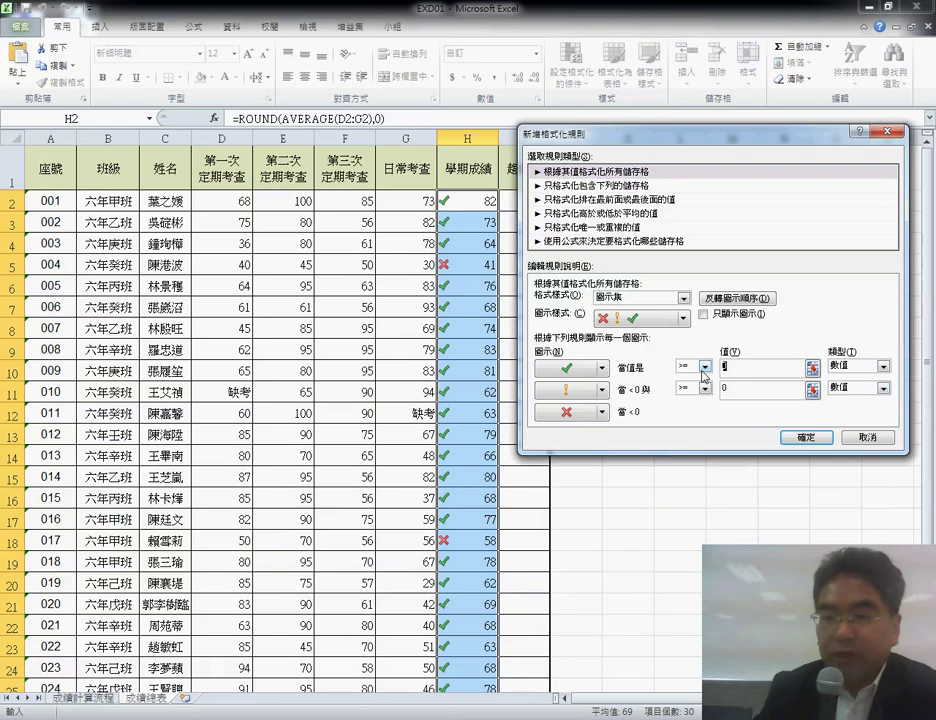
pyautogui.write('60')
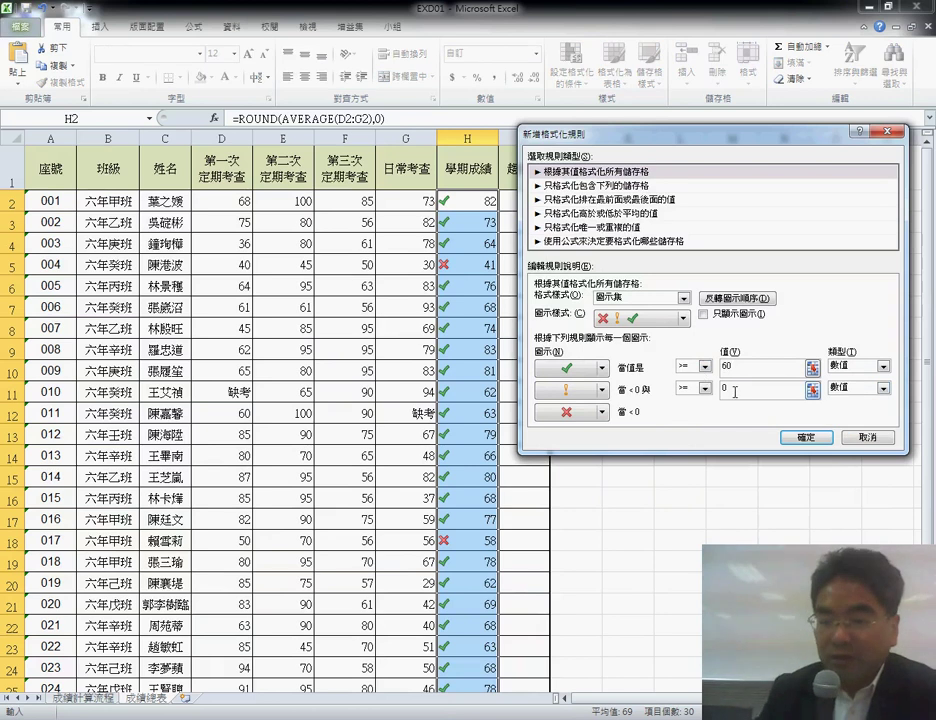
pyautogui.click(730, 388)
pyautogui.write('50')
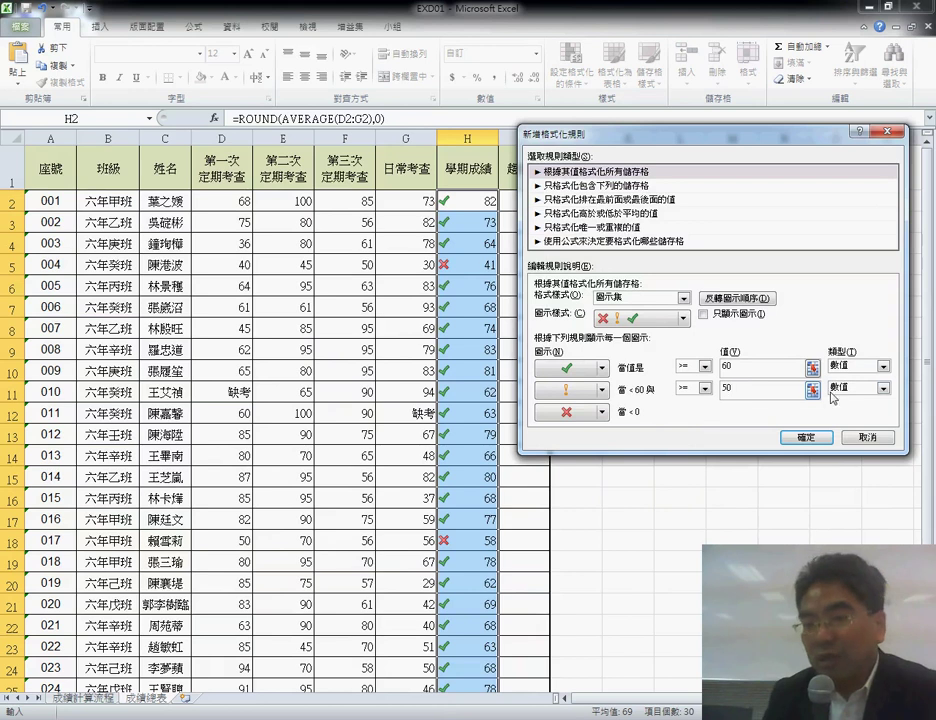
pyautogui.click(809, 441)
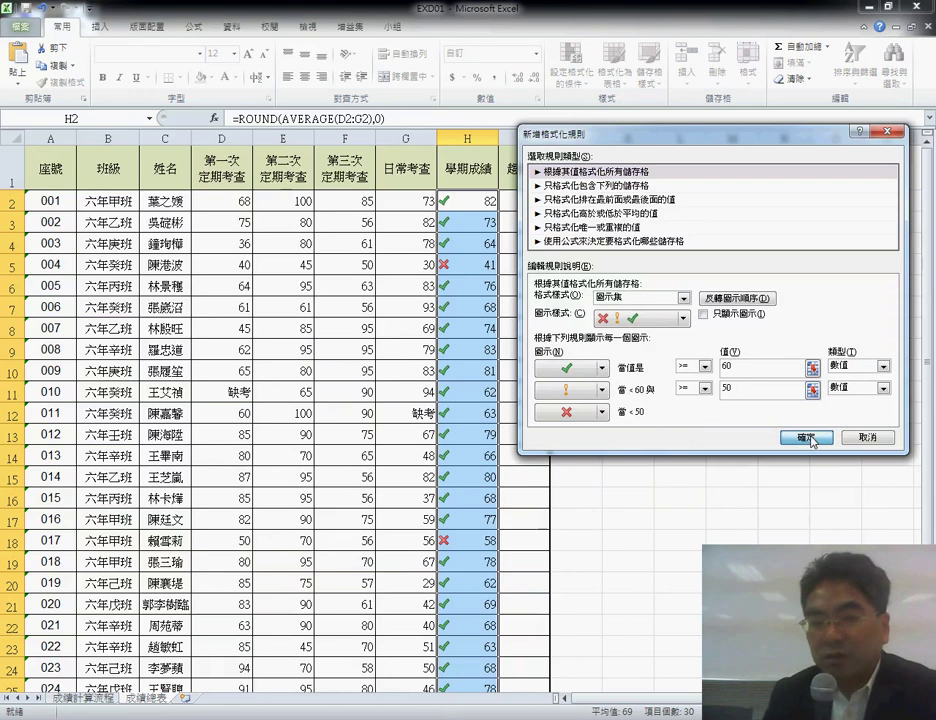
# Step: Review the icons, check the task PDF, and return to the Excel grade sheet
pyautogui.scroll(-1, 648, 498)
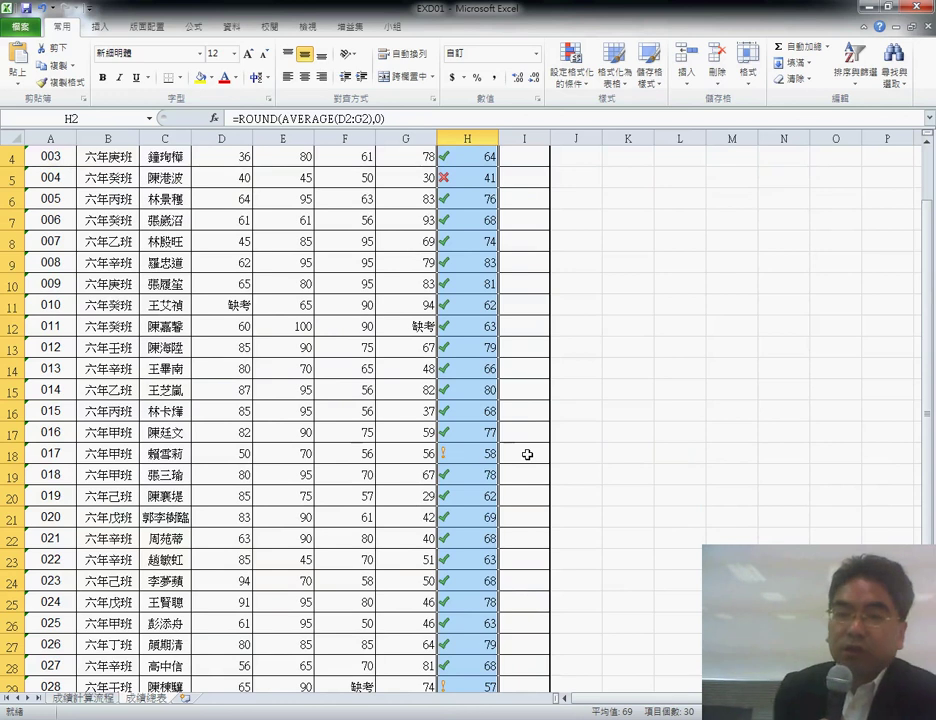
pyautogui.scroll(1, 530, 450)
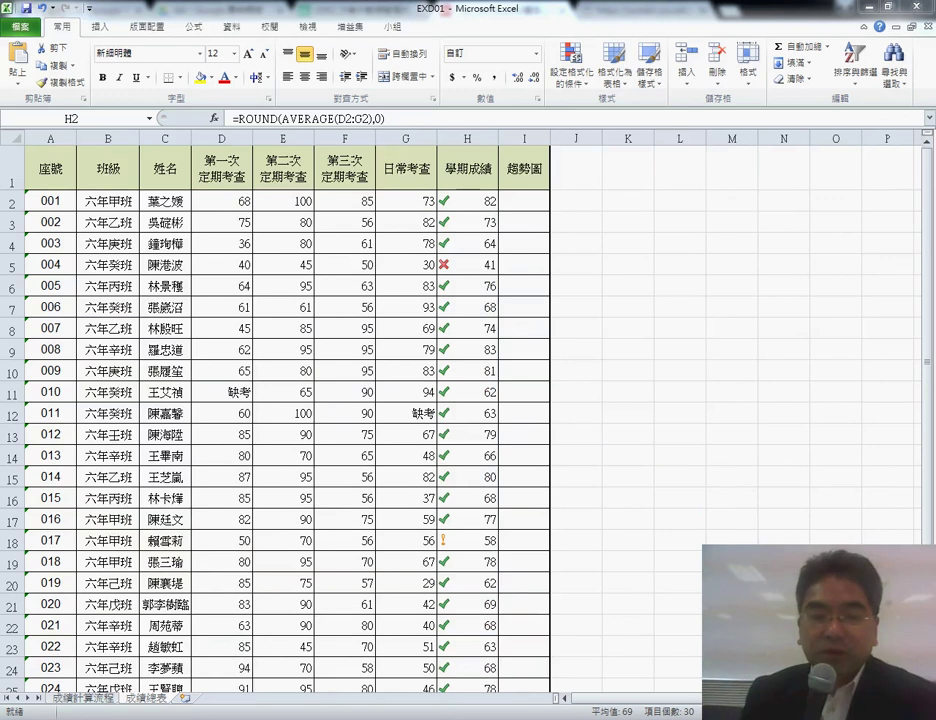
pyautogui.click(110, 640)
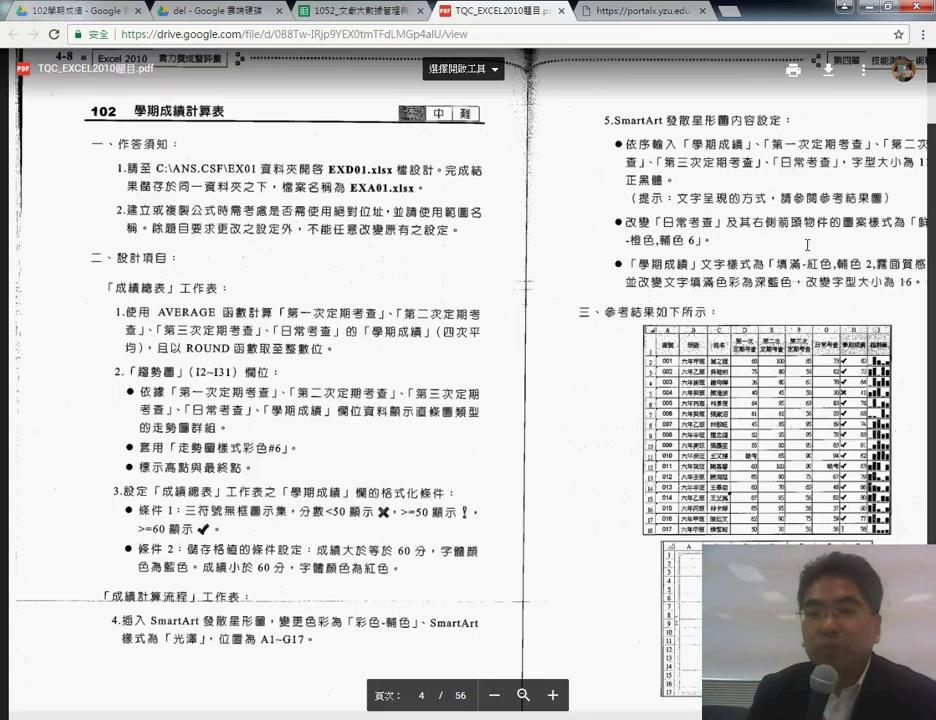
pyautogui.click(846, 7)
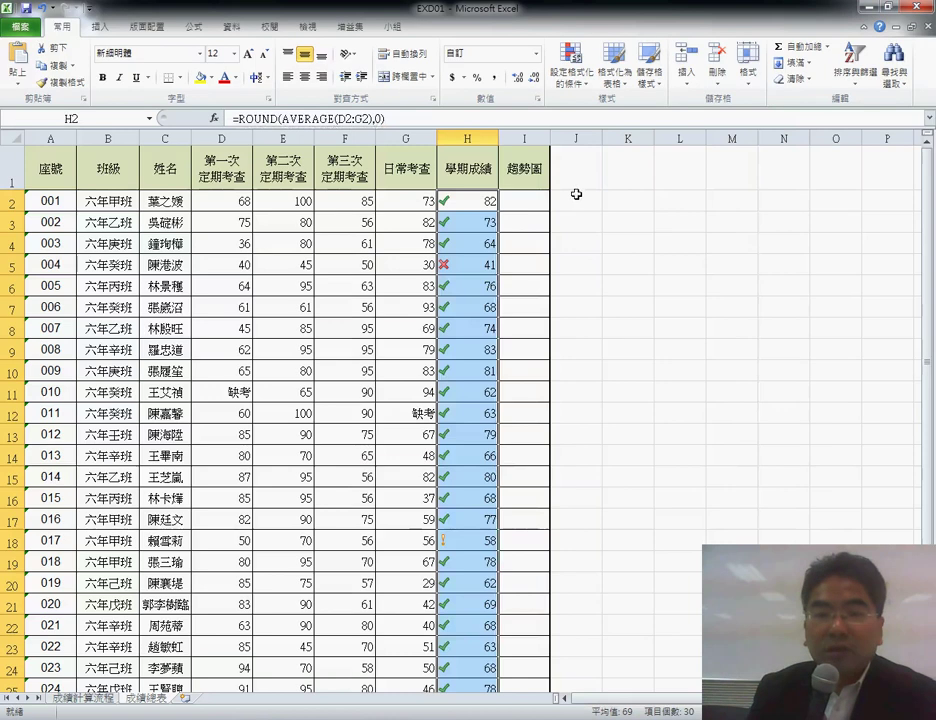
# Step: Select I2 and start a Column sparkline from Insert > Sparklines
pyautogui.click(520, 198)
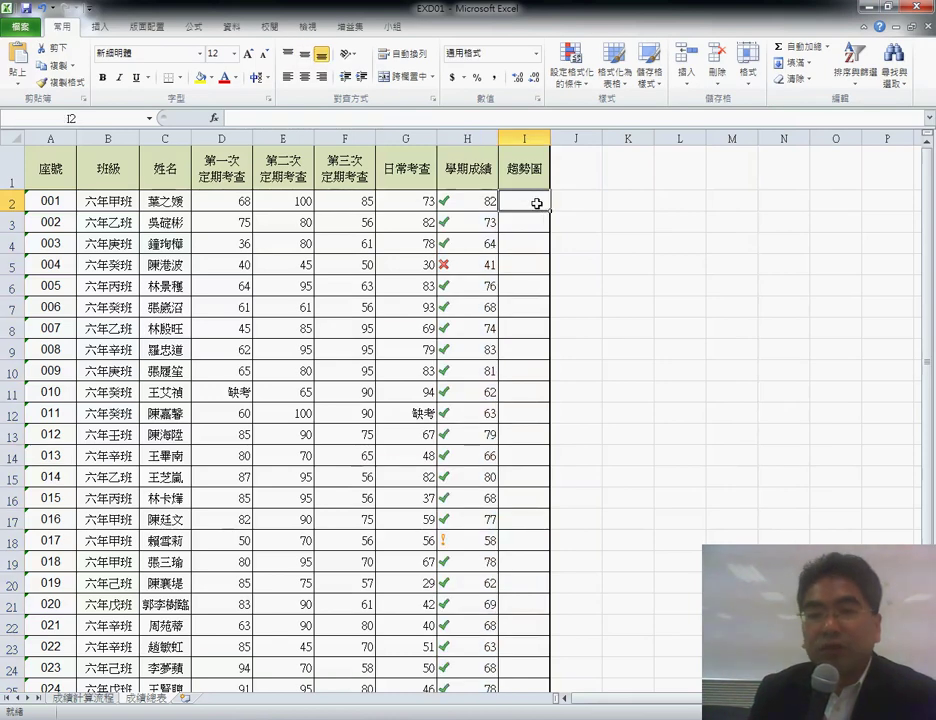
pyautogui.click(101, 27)
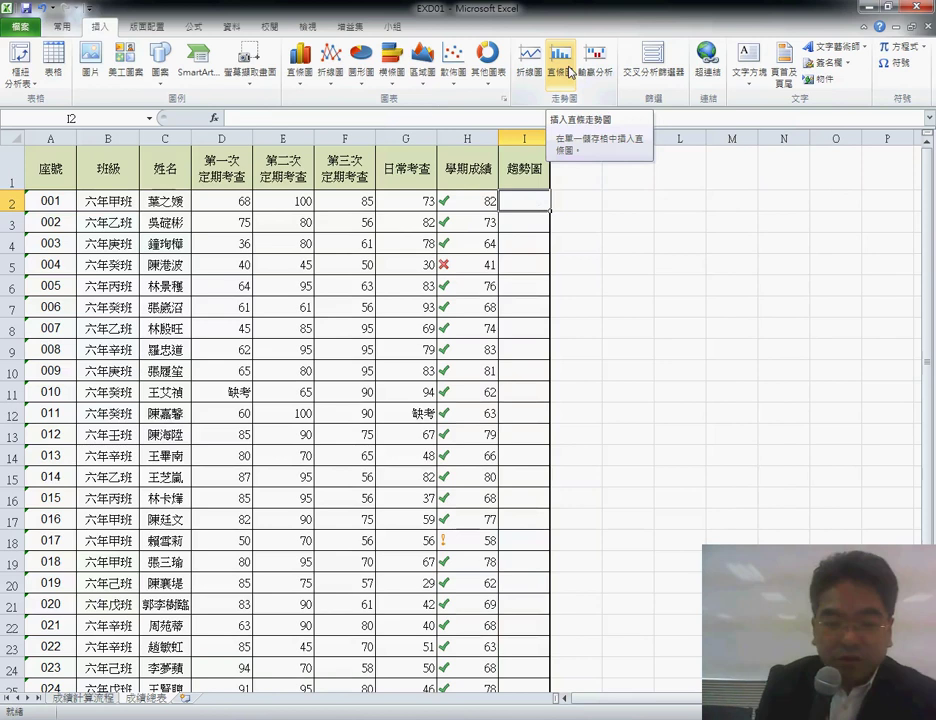
pyautogui.click(569, 73)
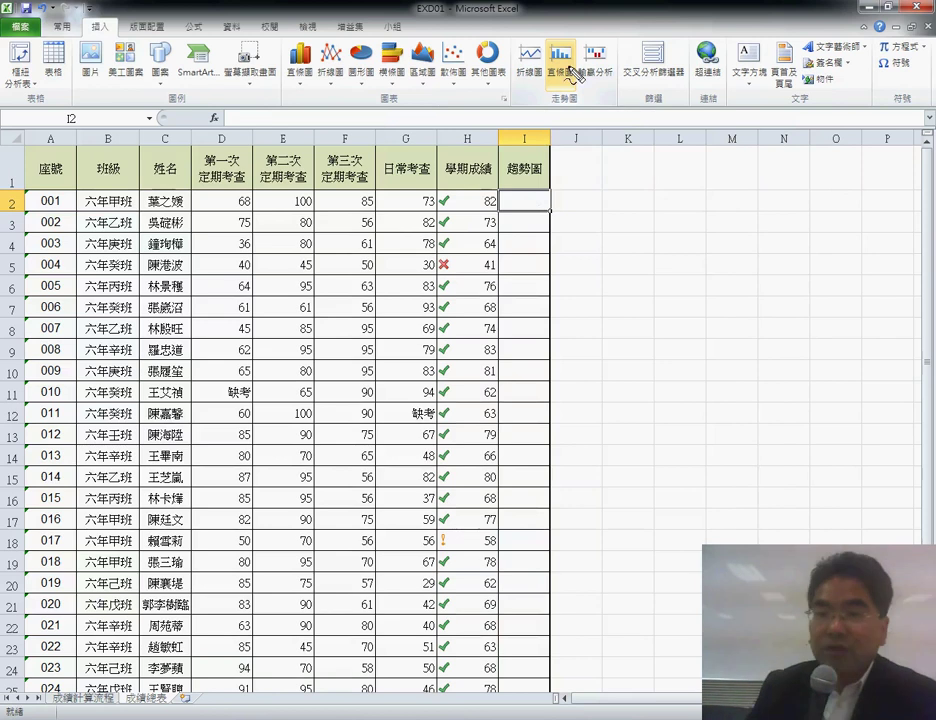
pyautogui.moveTo(548, 78); pyautogui.dragTo(560, 96)
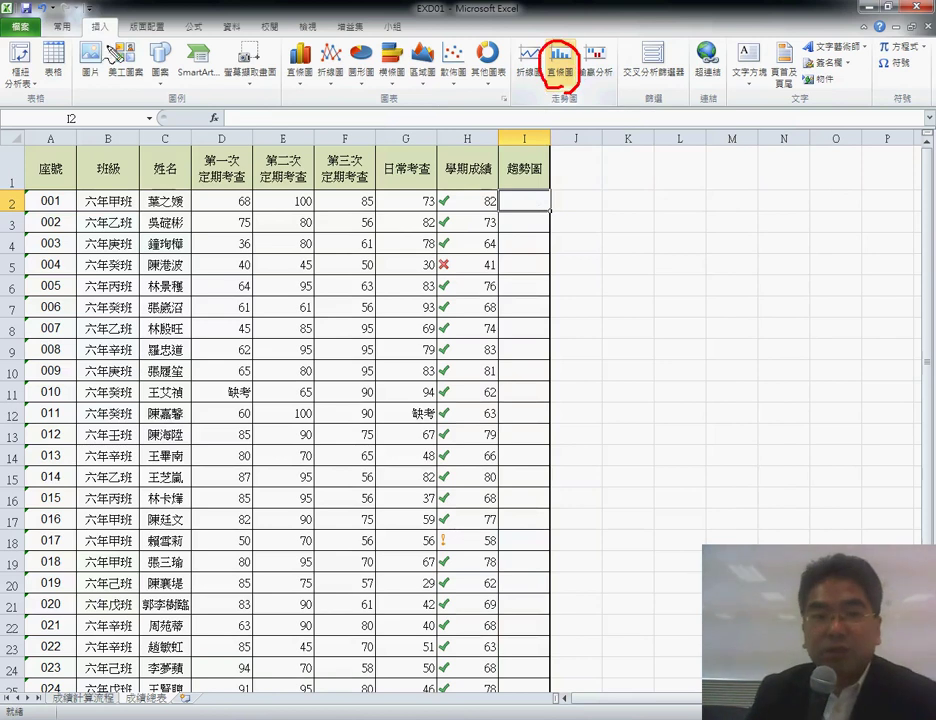
pyautogui.moveTo(92, 40)
pyautogui.mouseDown()
pyautogui.moveTo(118, 32)
pyautogui.moveTo(441, 95)
pyautogui.moveTo(525, 98)
pyautogui.mouseUp()
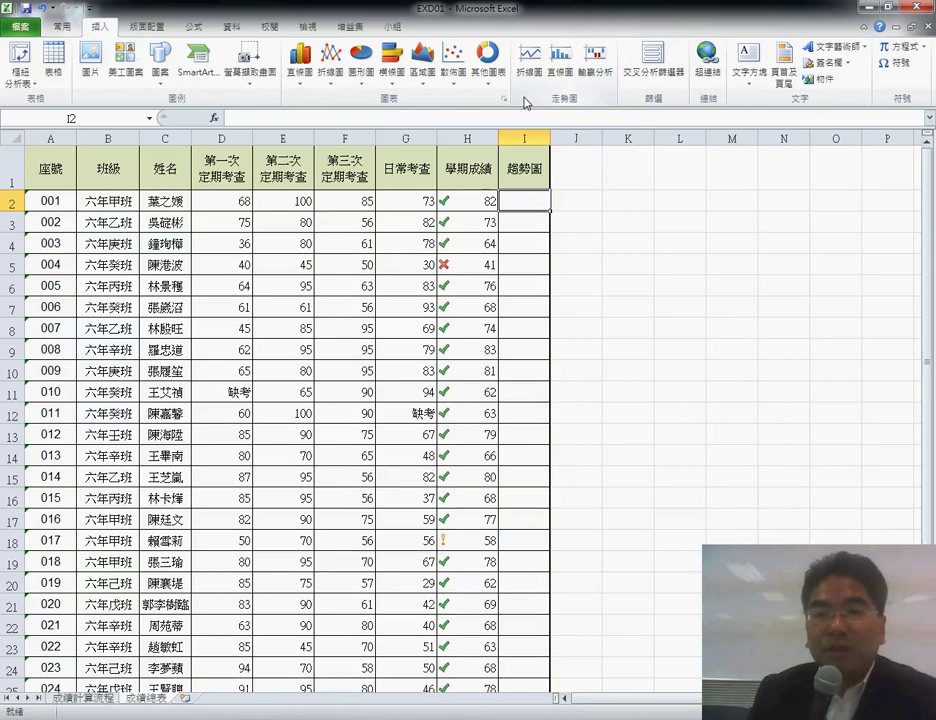
pyautogui.click(562, 68)
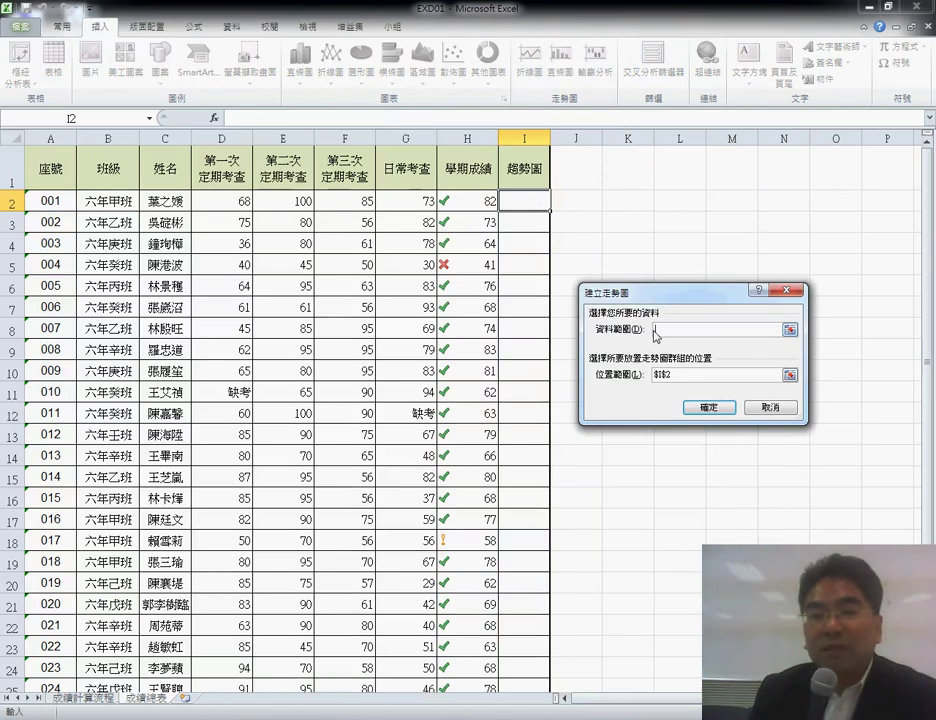
# Step: Create a column sparkline in I2 using data range D2:H2
pyautogui.moveTo(233, 203); pyautogui.dragTo(468, 203)
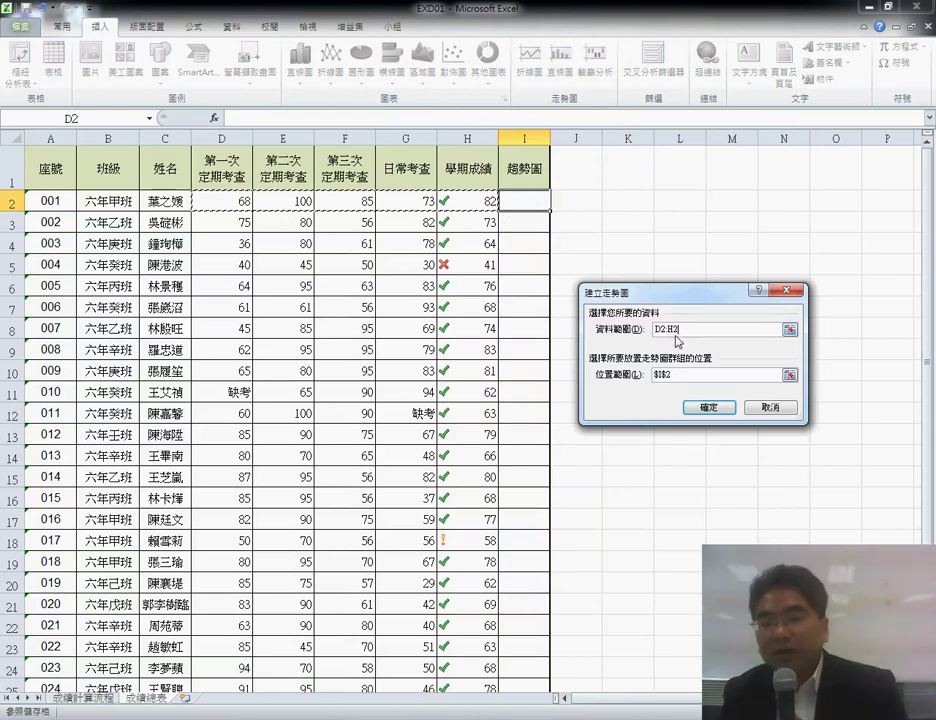
pyautogui.moveTo(688, 329); pyautogui.dragTo(657, 333)
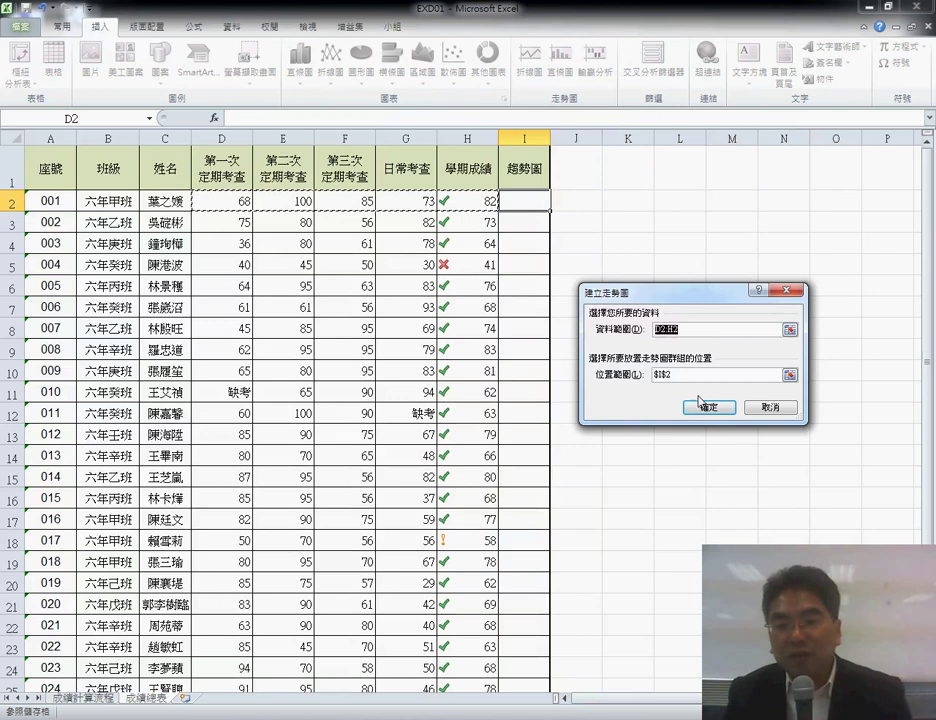
pyautogui.click(523, 202)
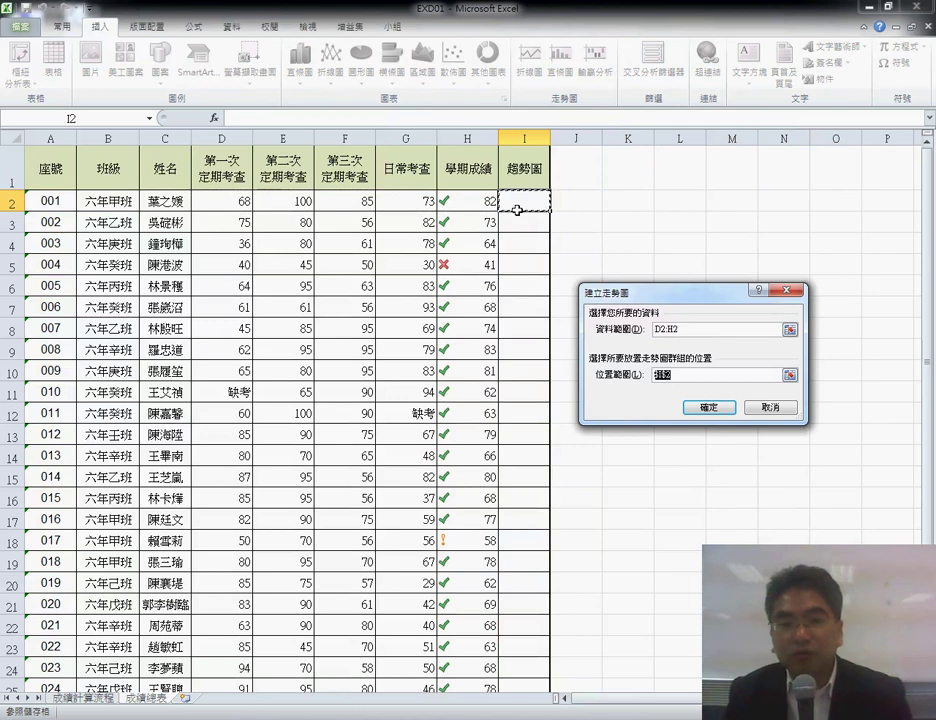
pyautogui.click(722, 410)
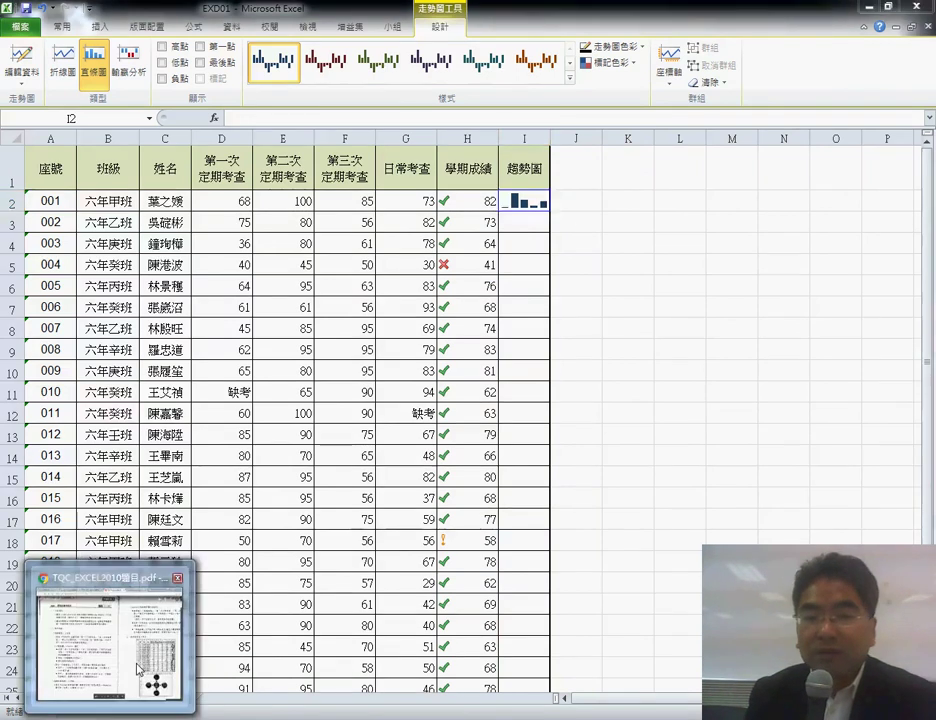
# Step: Switch to the Chrome exam PDF showing task 102's sparkline requirements
pyautogui.click(155, 625)
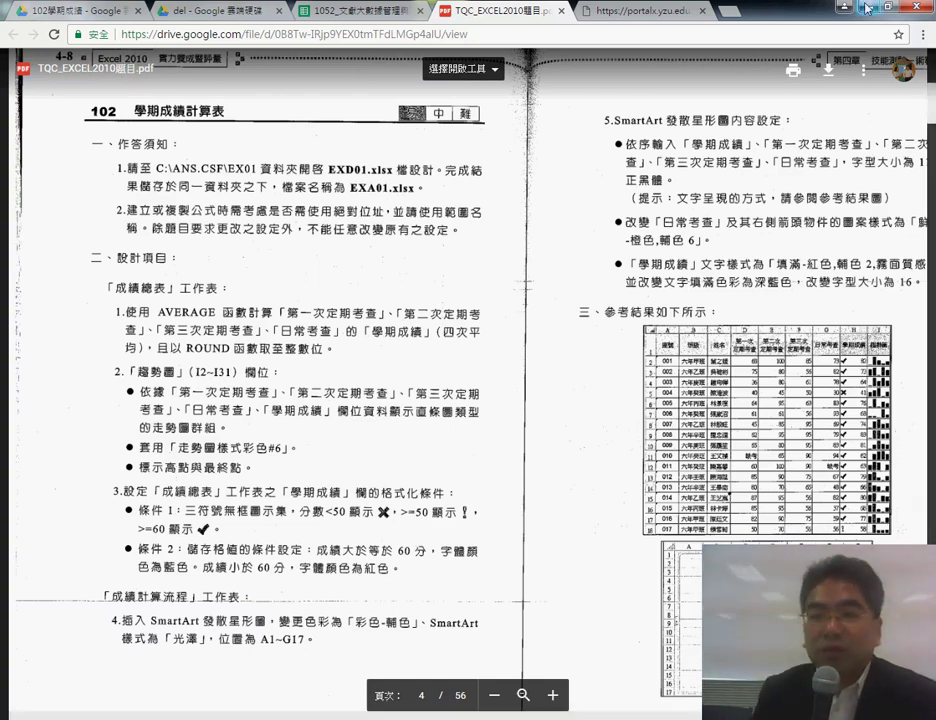
# Step: Switch back to the Excel grade sheet with Alt+Tab
pyautogui.hotkey('alt', 'Tab')
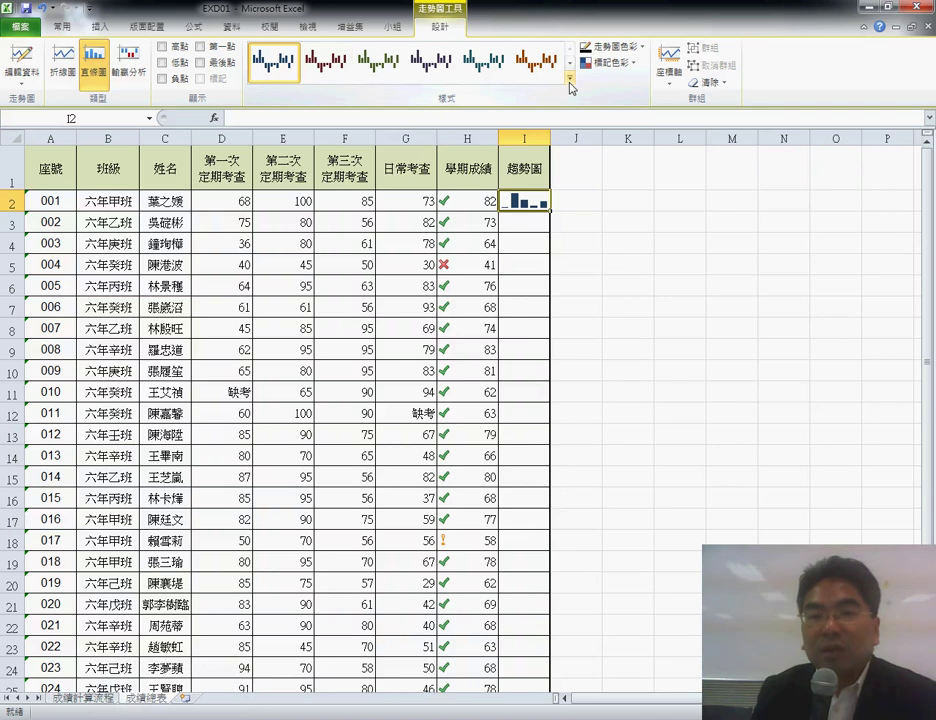
# Step: Apply sparkline style 彩色 #6 (Colorful #6) to the I2 sparkline
pyautogui.click(570, 78)
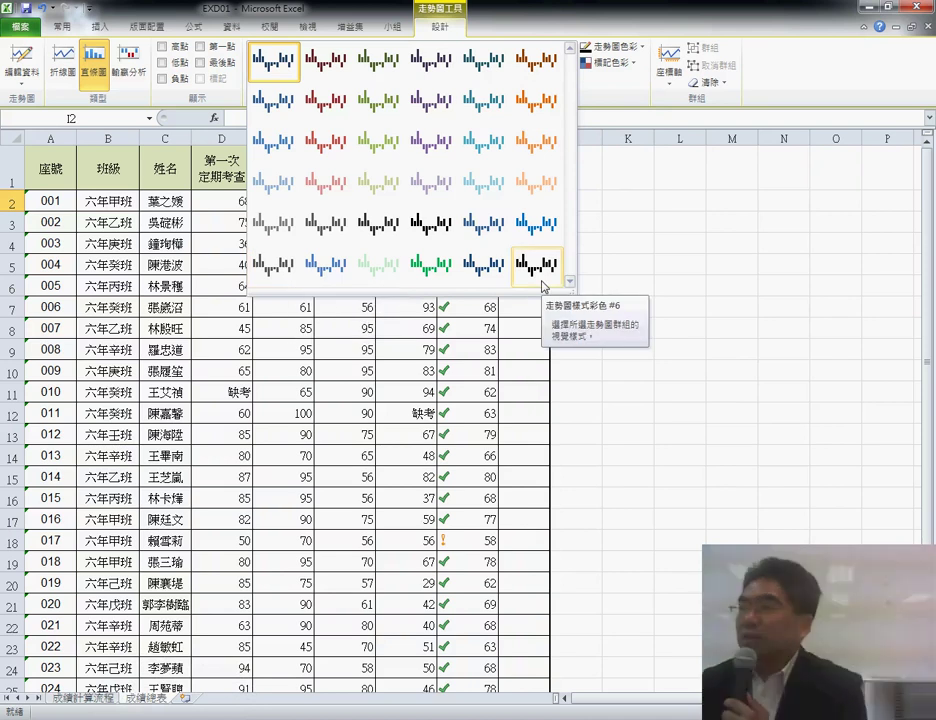
pyautogui.click(542, 281)
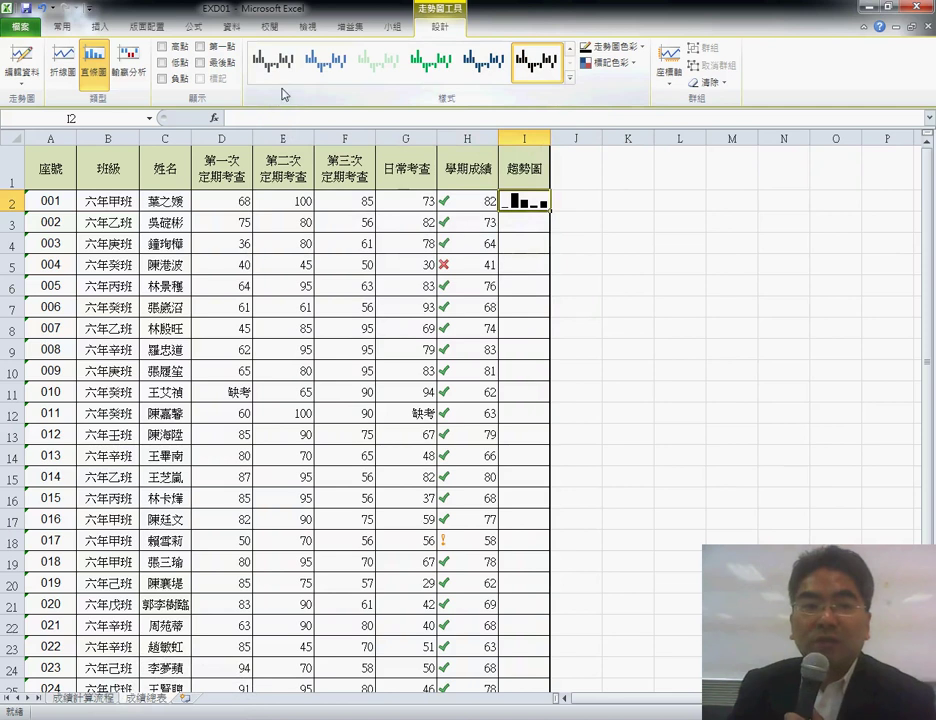
# Step: Annotate the point options, then enable High Point and Last Point markers on the I2 sparkline
pyautogui.click(188, 101)
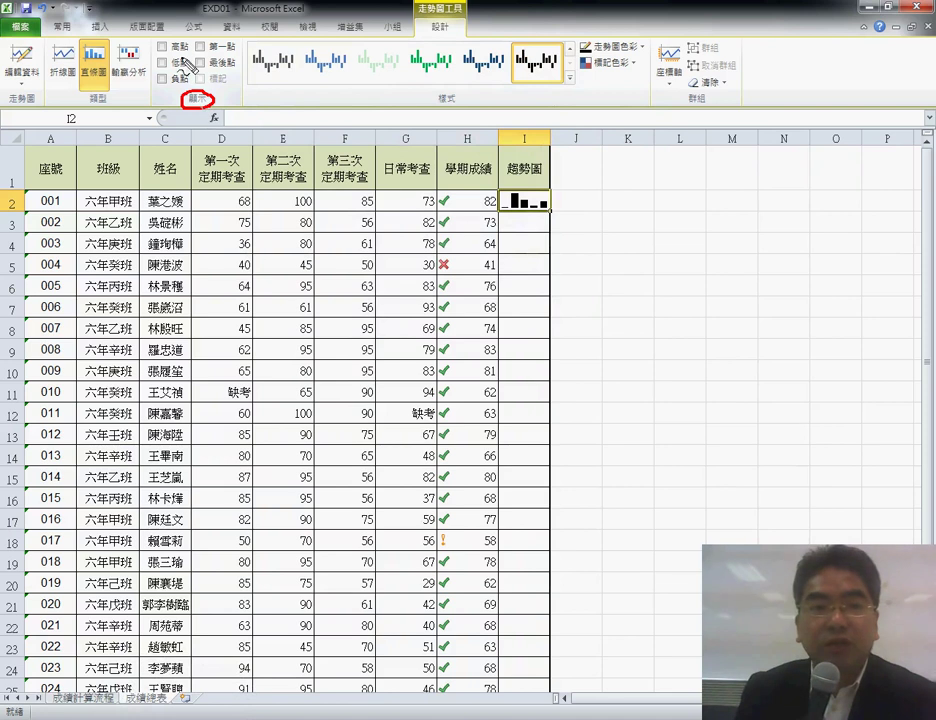
pyautogui.moveTo(157, 44); pyautogui.dragTo(193, 48)
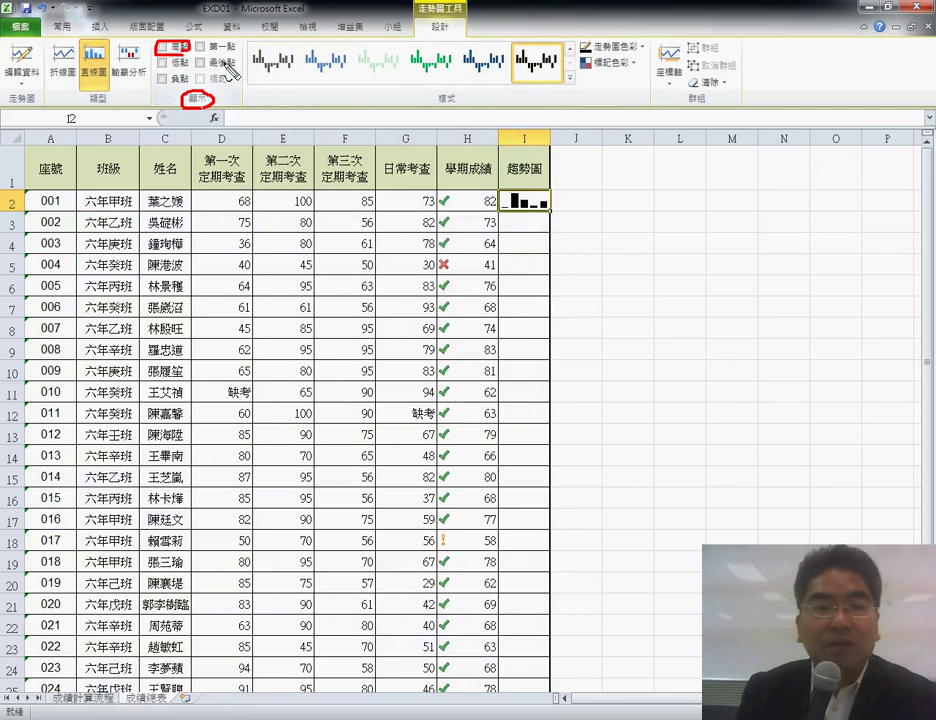
pyautogui.moveTo(236, 67)
pyautogui.mouseDown()
pyautogui.moveTo(197, 67)
pyautogui.moveTo(247, 66)
pyautogui.mouseUp()
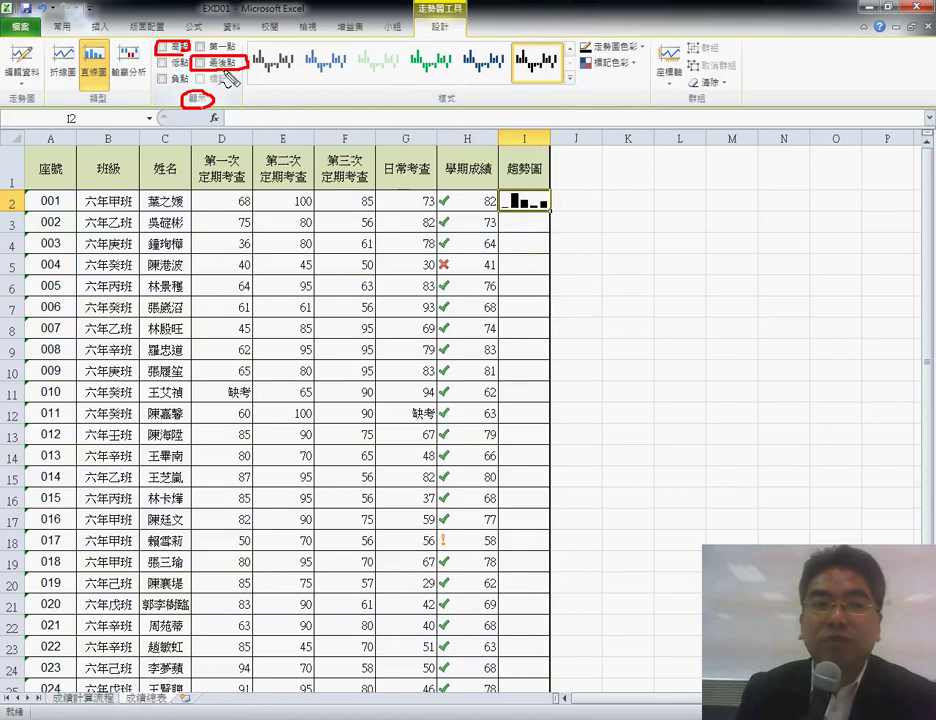
pyautogui.moveTo(157, 46)
pyautogui.mouseDown()
pyautogui.moveTo(171, 40)
pyautogui.moveTo(210, 53)
pyautogui.mouseUp()
pyautogui.press('Escape')
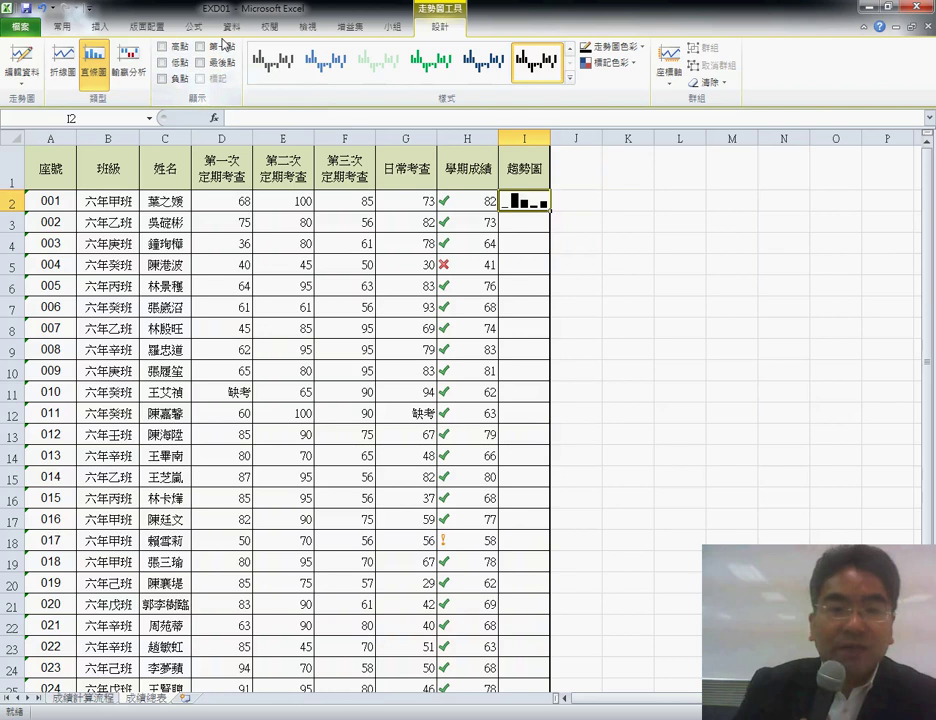
pyautogui.click(162, 47)
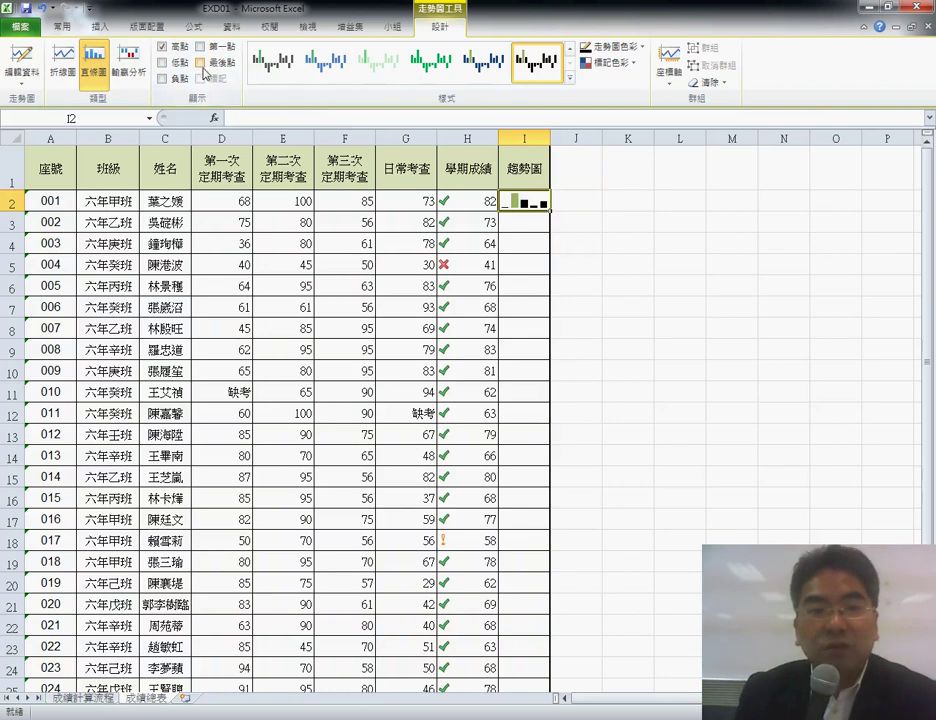
pyautogui.click(201, 63)
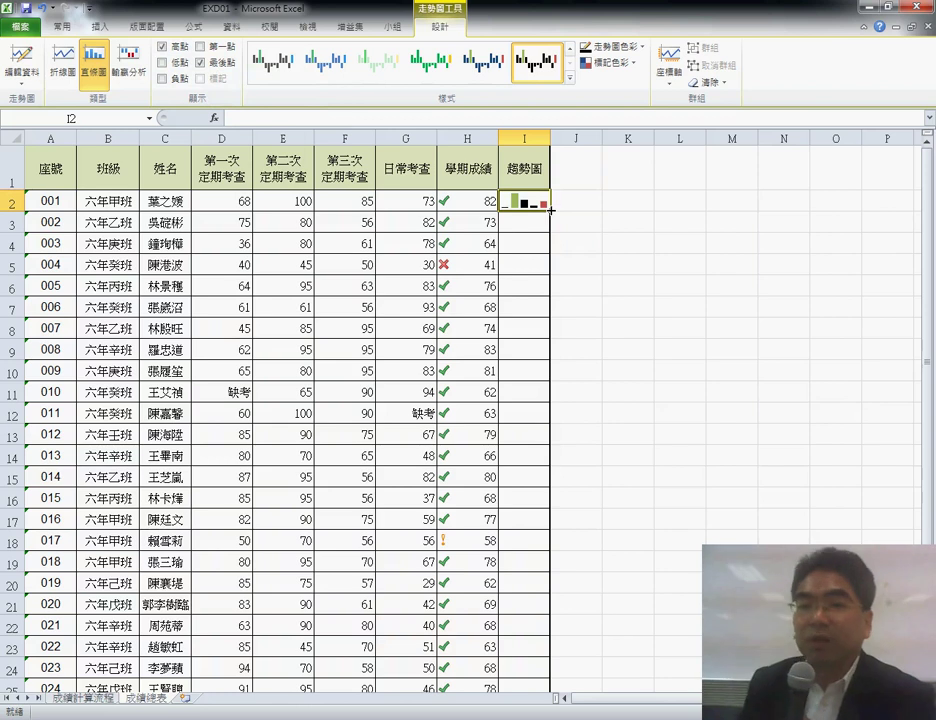
# Step: Clear the scores below H2 and refill the H2 formula down column H
pyautogui.click(485, 220)
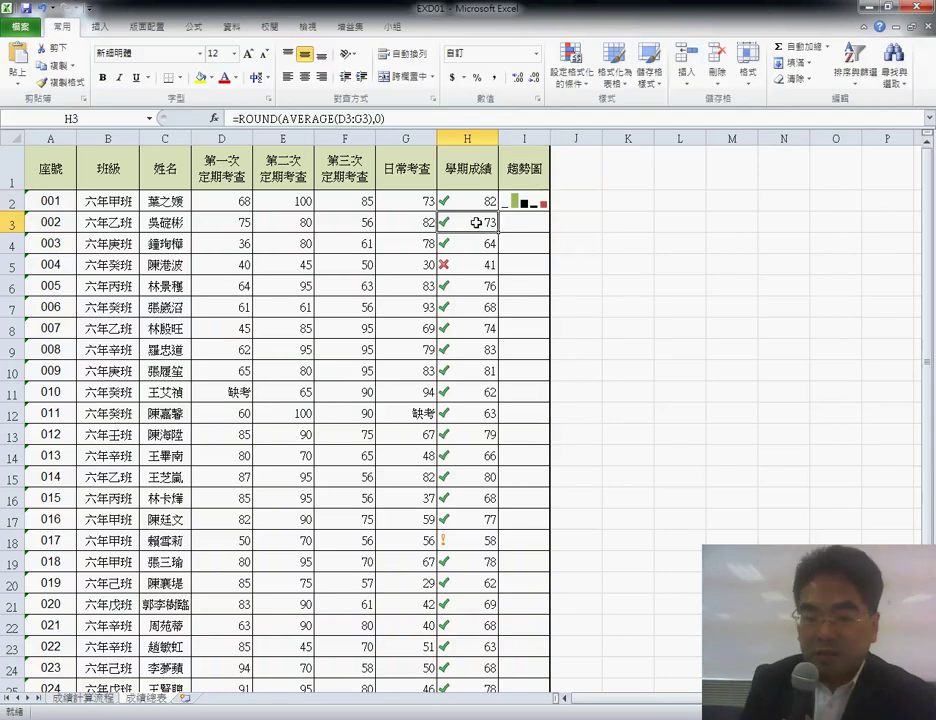
pyautogui.hotkey('ctrl', 'shift', 'Down')
pyautogui.scroll(2, 476, 216)
pyautogui.press('Delete')
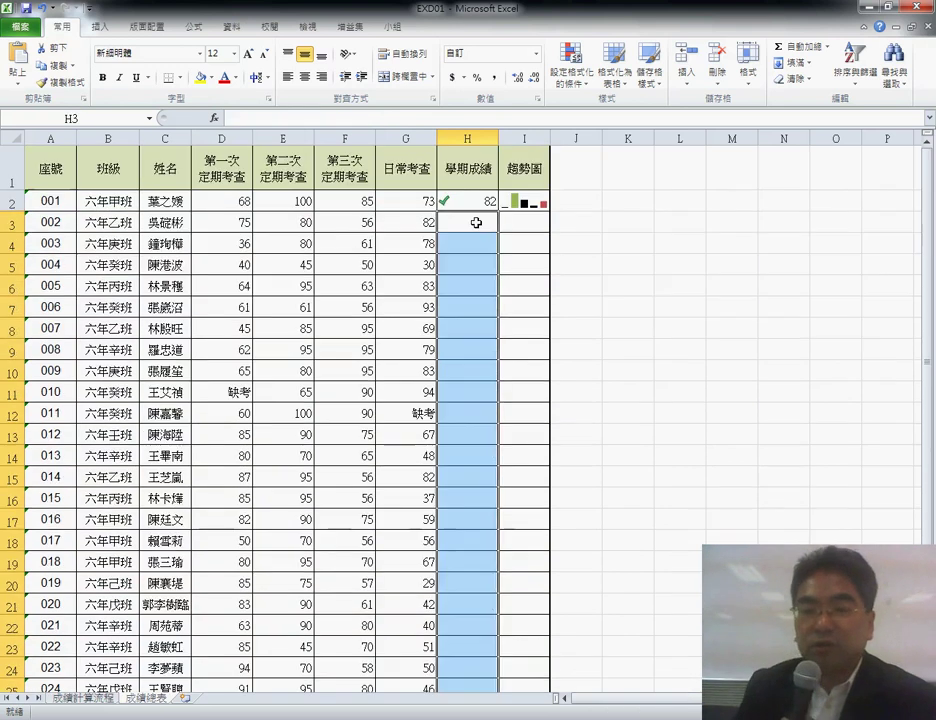
pyautogui.click(476, 204)
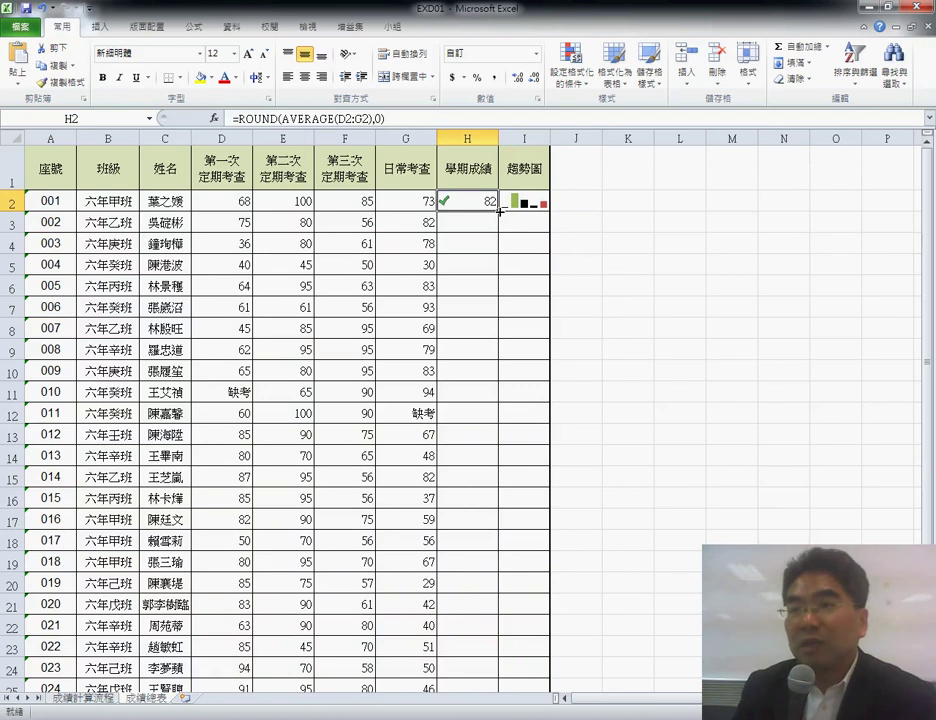
pyautogui.doubleClick(498, 210)
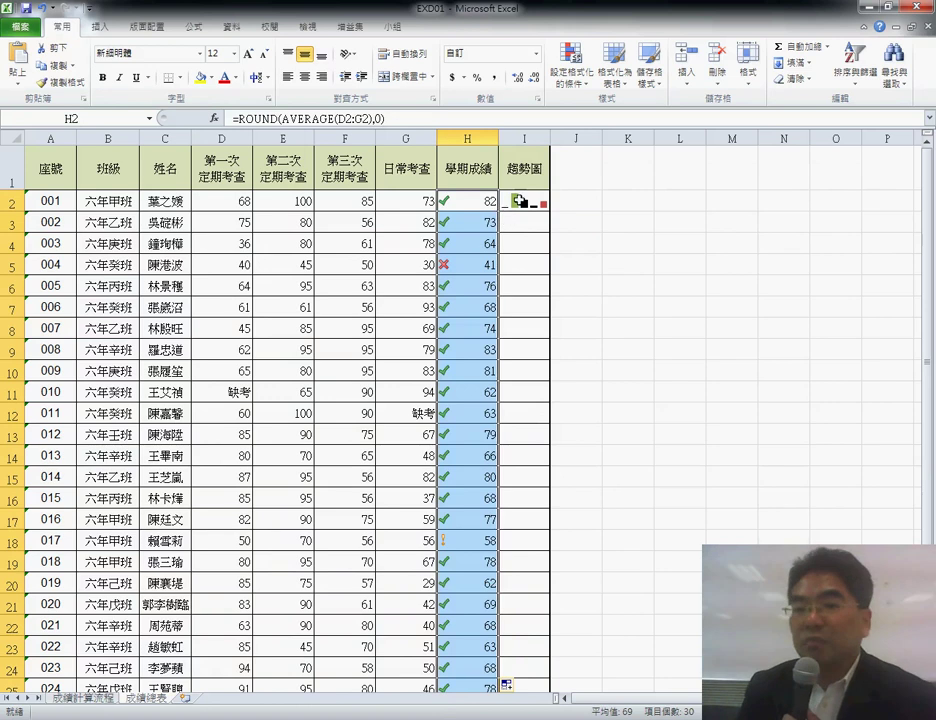
# Step: Copy the I2 sparkline down through I31 for every student
pyautogui.click(519, 201)
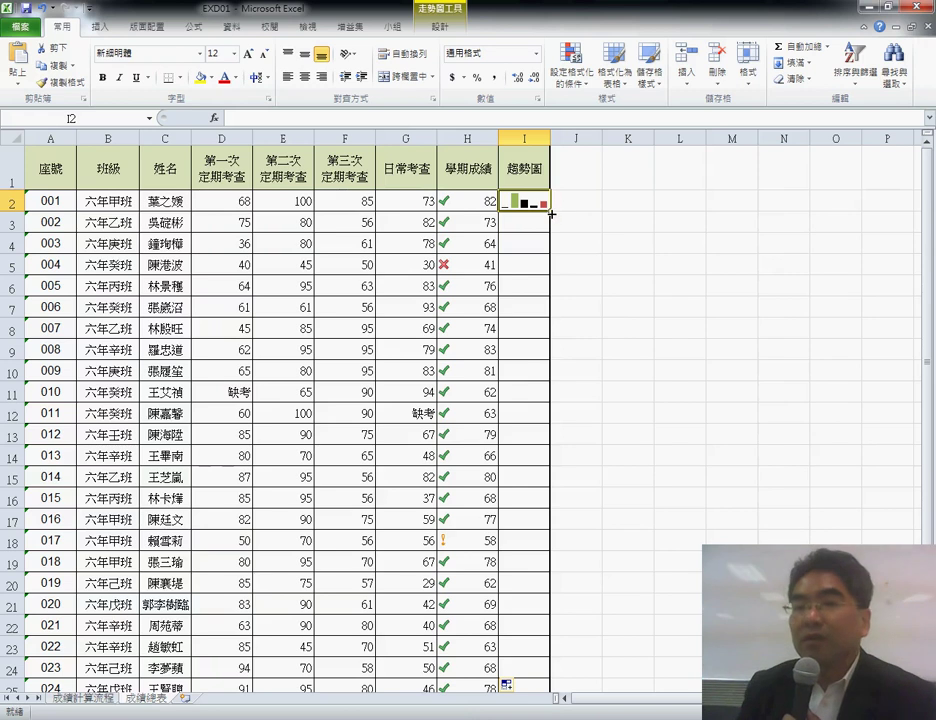
pyautogui.moveTo(550, 214)
pyautogui.mouseDown()
pyautogui.moveTo(549, 704)
pyautogui.moveTo(549, 674)
pyautogui.mouseUp()
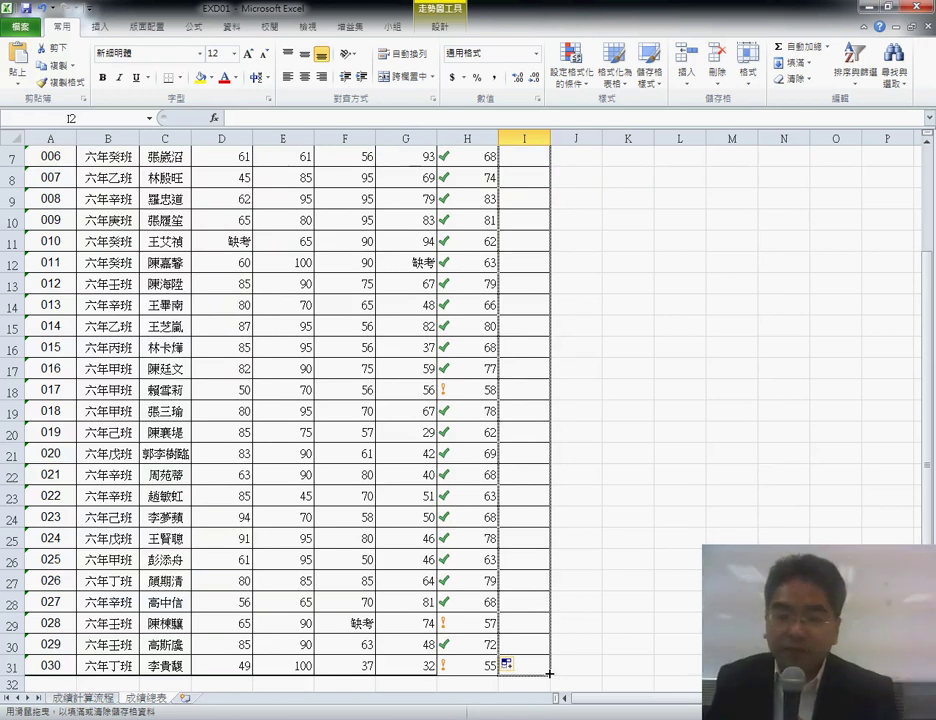
pyautogui.moveTo(549, 674); pyautogui.dragTo(549, 675)
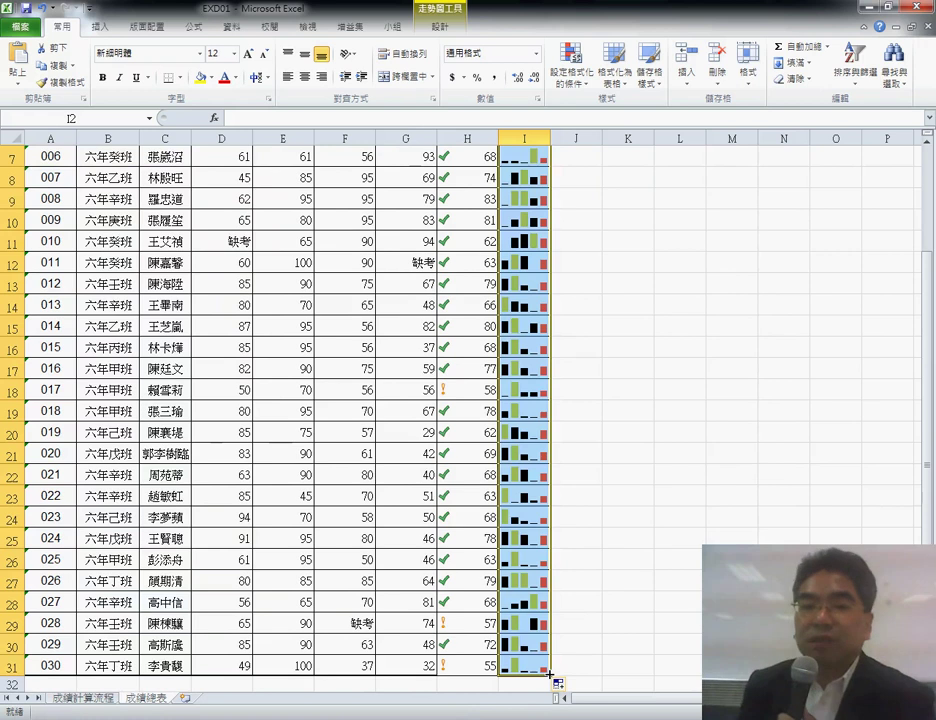
pyautogui.scroll(2, 620, 630)
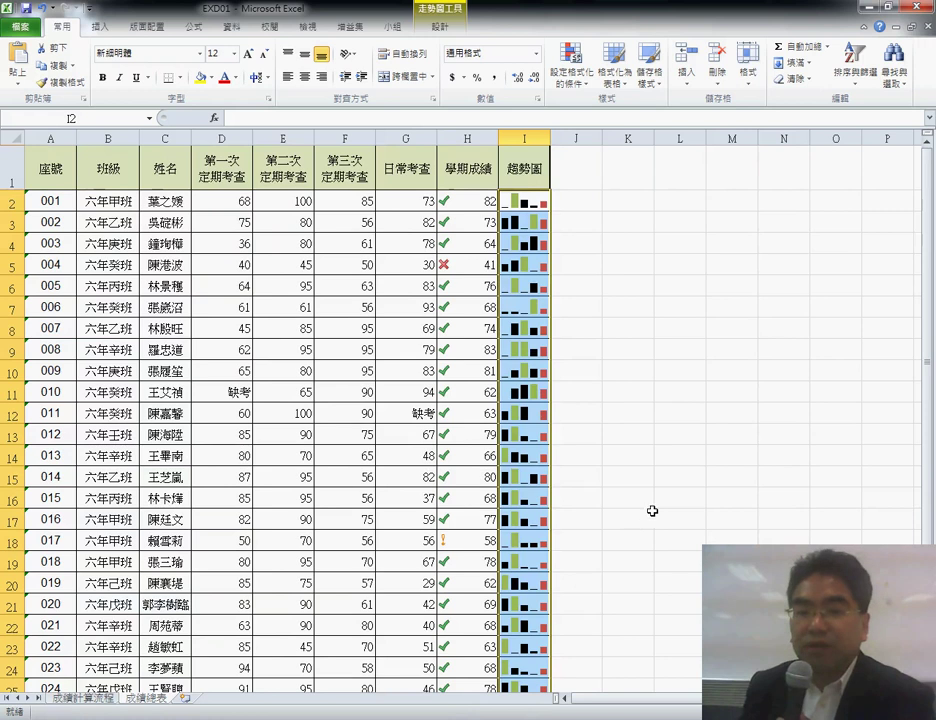
# Step: Deselect to cell K17, then switch to the exam PDF in Chrome
pyautogui.click(652, 511)
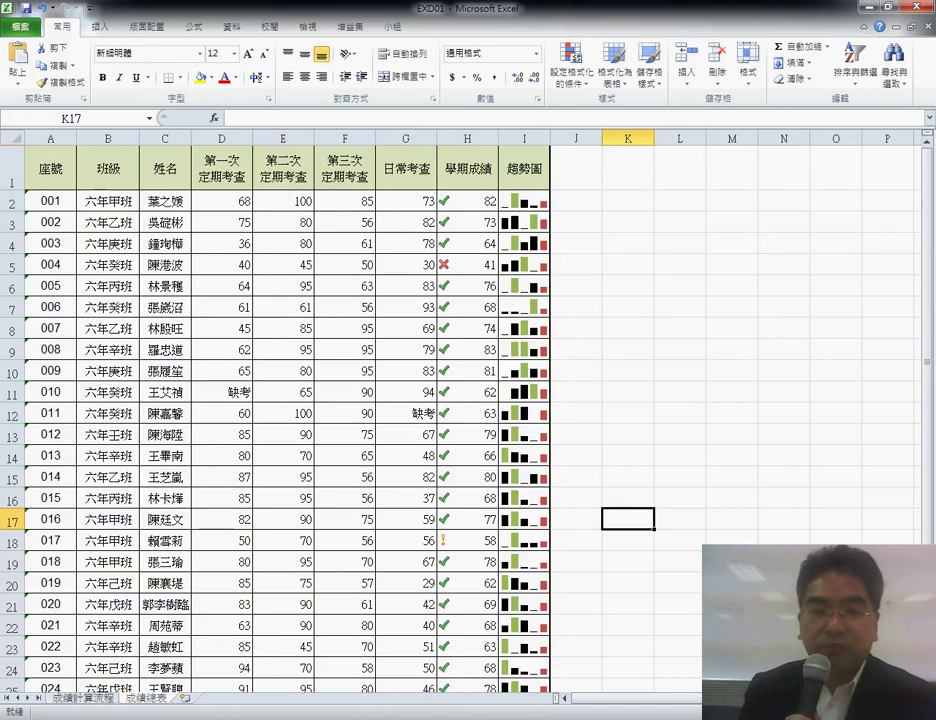
pyautogui.click(105, 700)
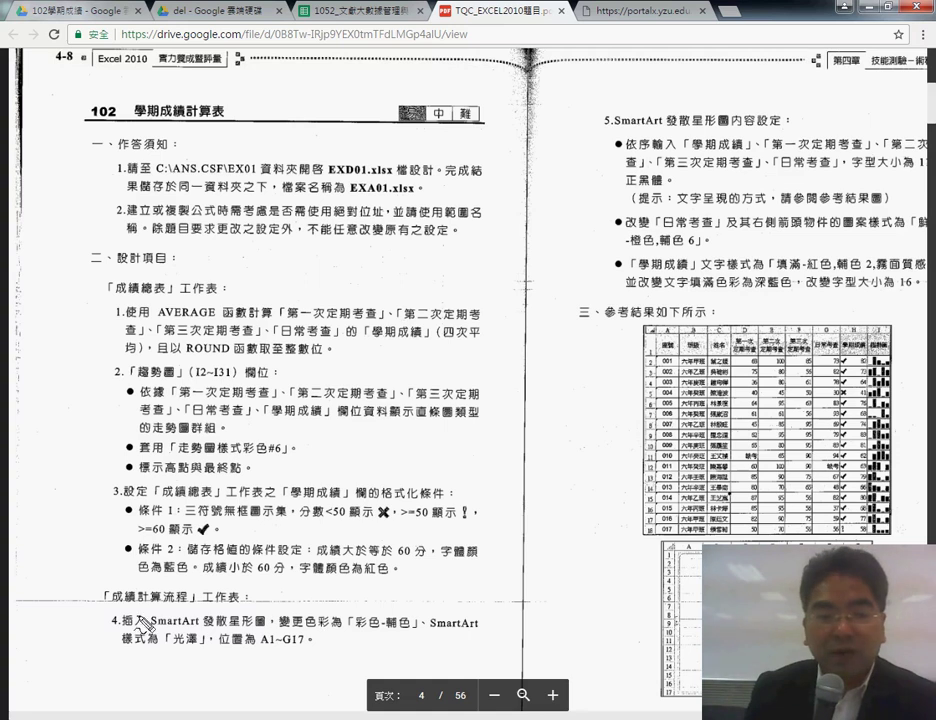
# Step: Underline the SmartArt, 彩色-輔色, 光澤 and 發散星形圖 requirements, clear the ink, and scroll to the reference diagram
pyautogui.moveTo(149, 630); pyautogui.dragTo(268, 629)
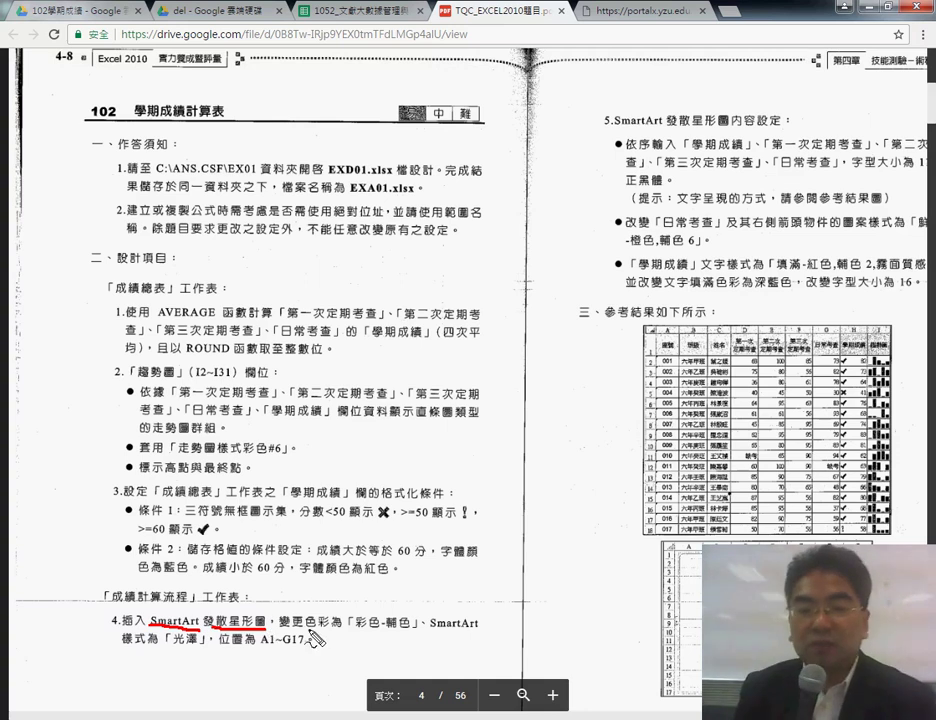
pyautogui.moveTo(305, 629); pyautogui.dragTo(328, 631)
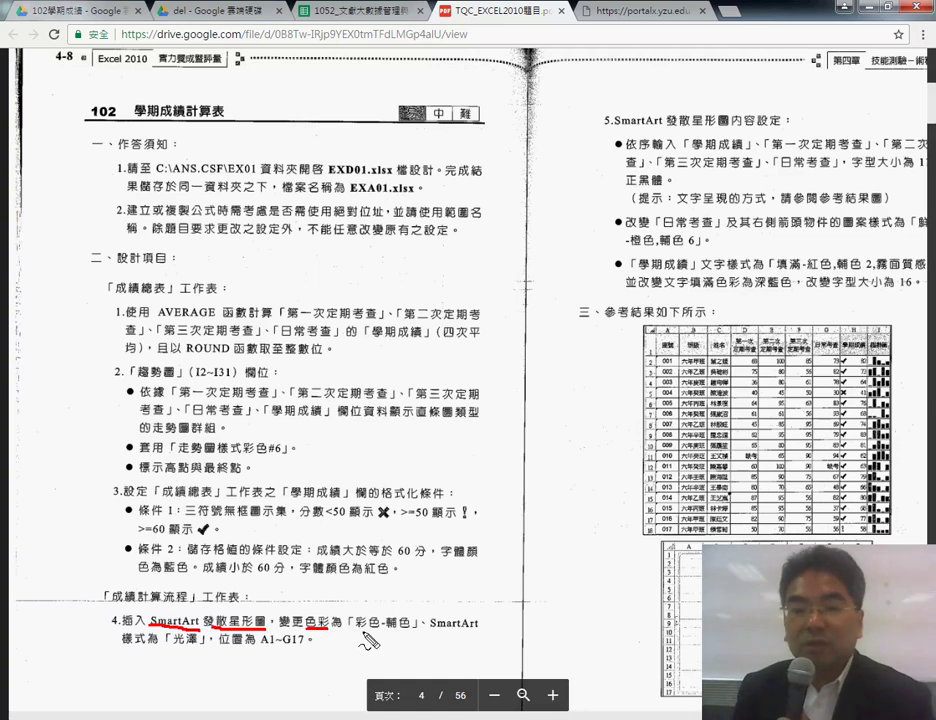
pyautogui.moveTo(357, 633); pyautogui.dragTo(410, 632)
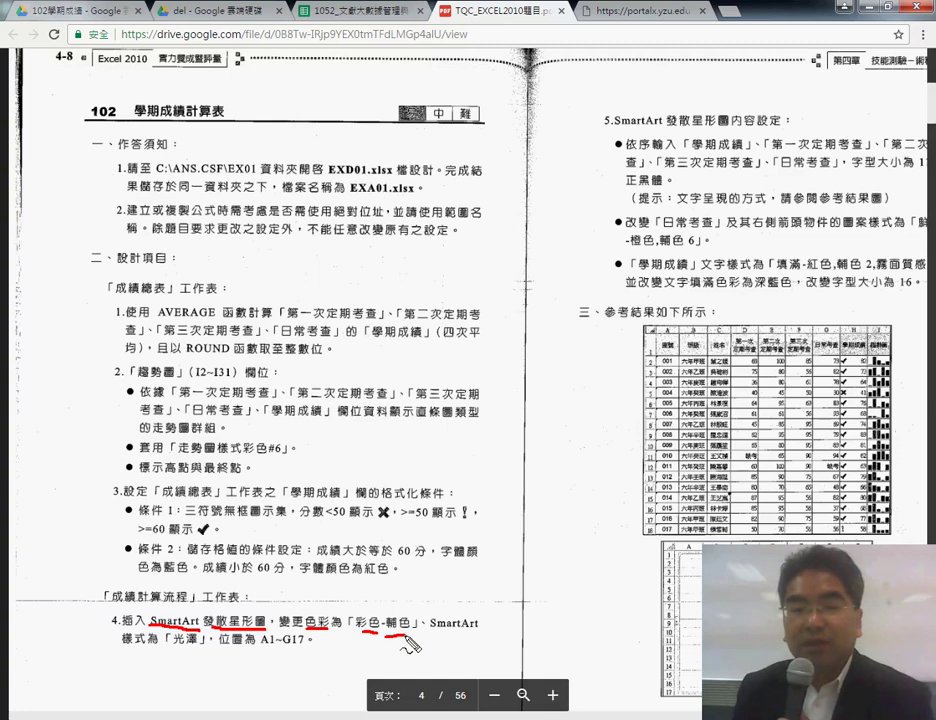
pyautogui.moveTo(176, 647); pyautogui.dragTo(201, 649)
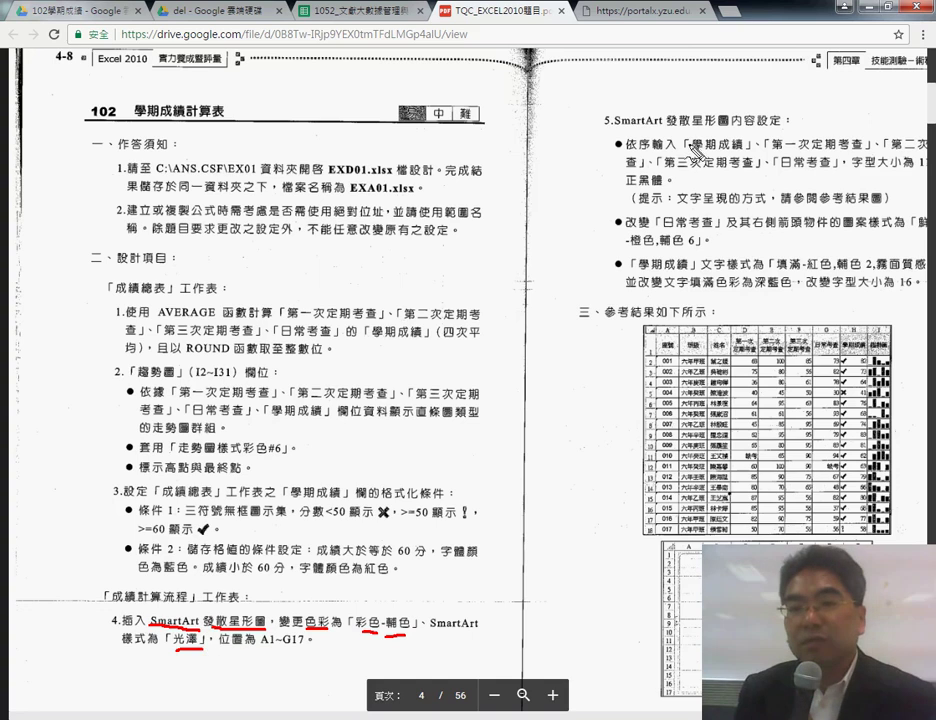
pyautogui.moveTo(670, 128); pyautogui.dragTo(731, 126)
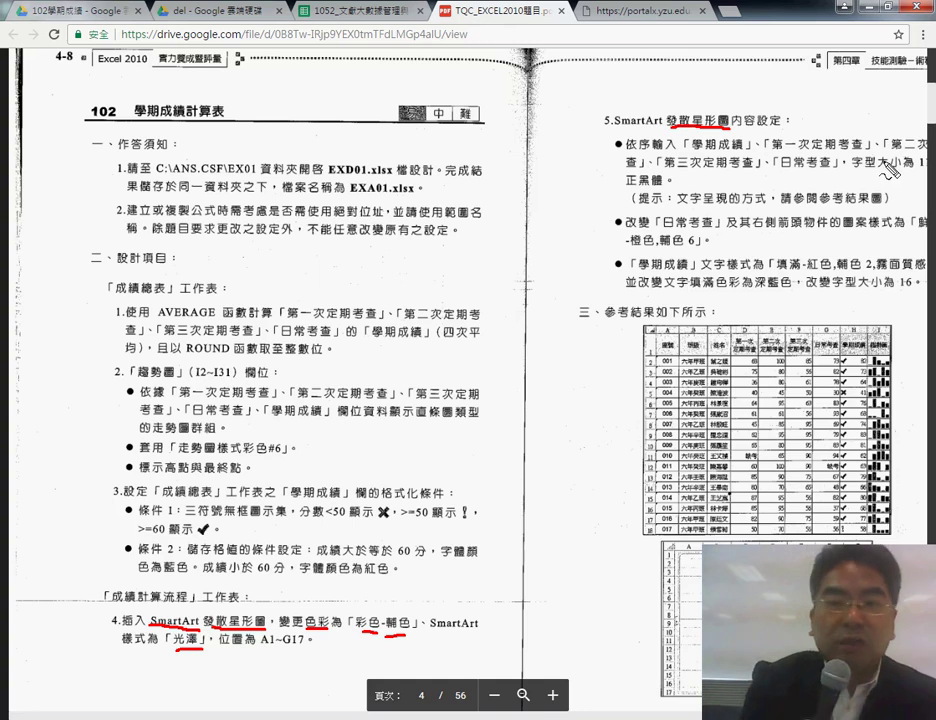
pyautogui.press('Escape')
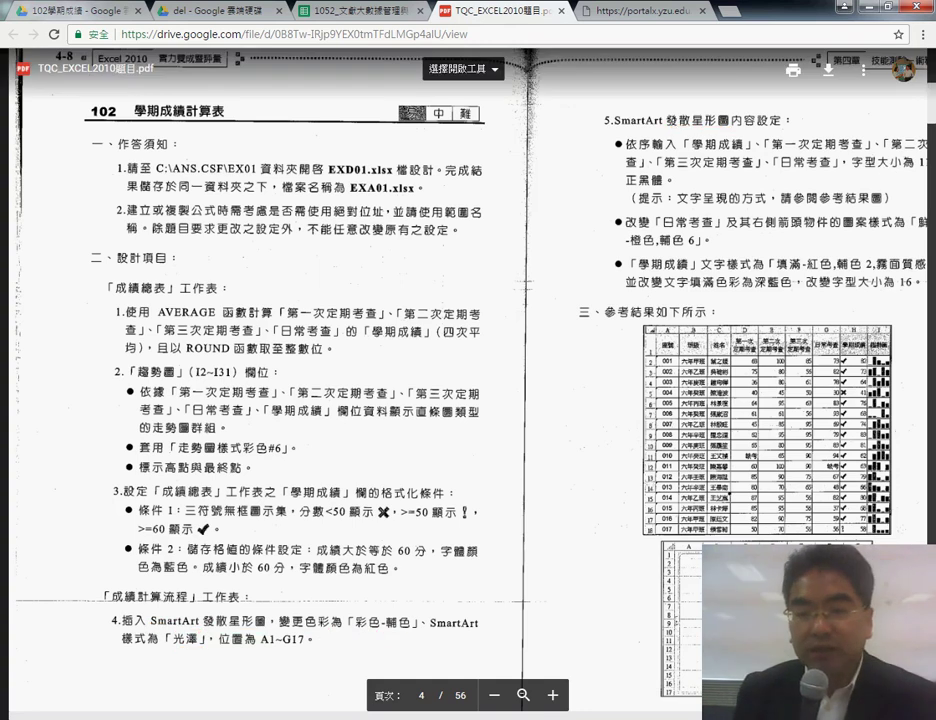
pyautogui.hscroll(3, 822, 168)
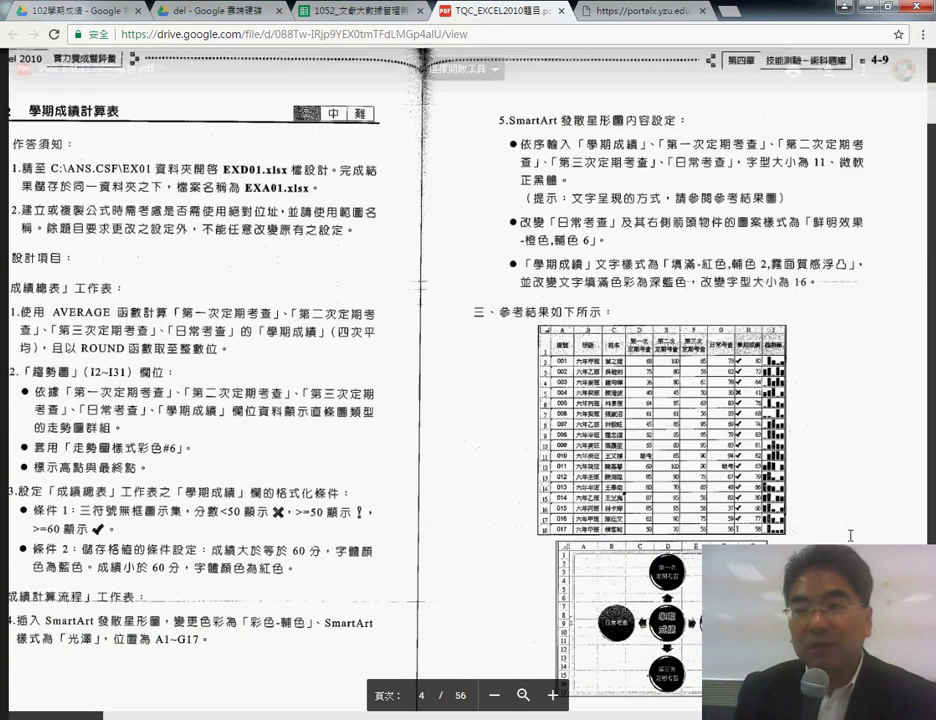